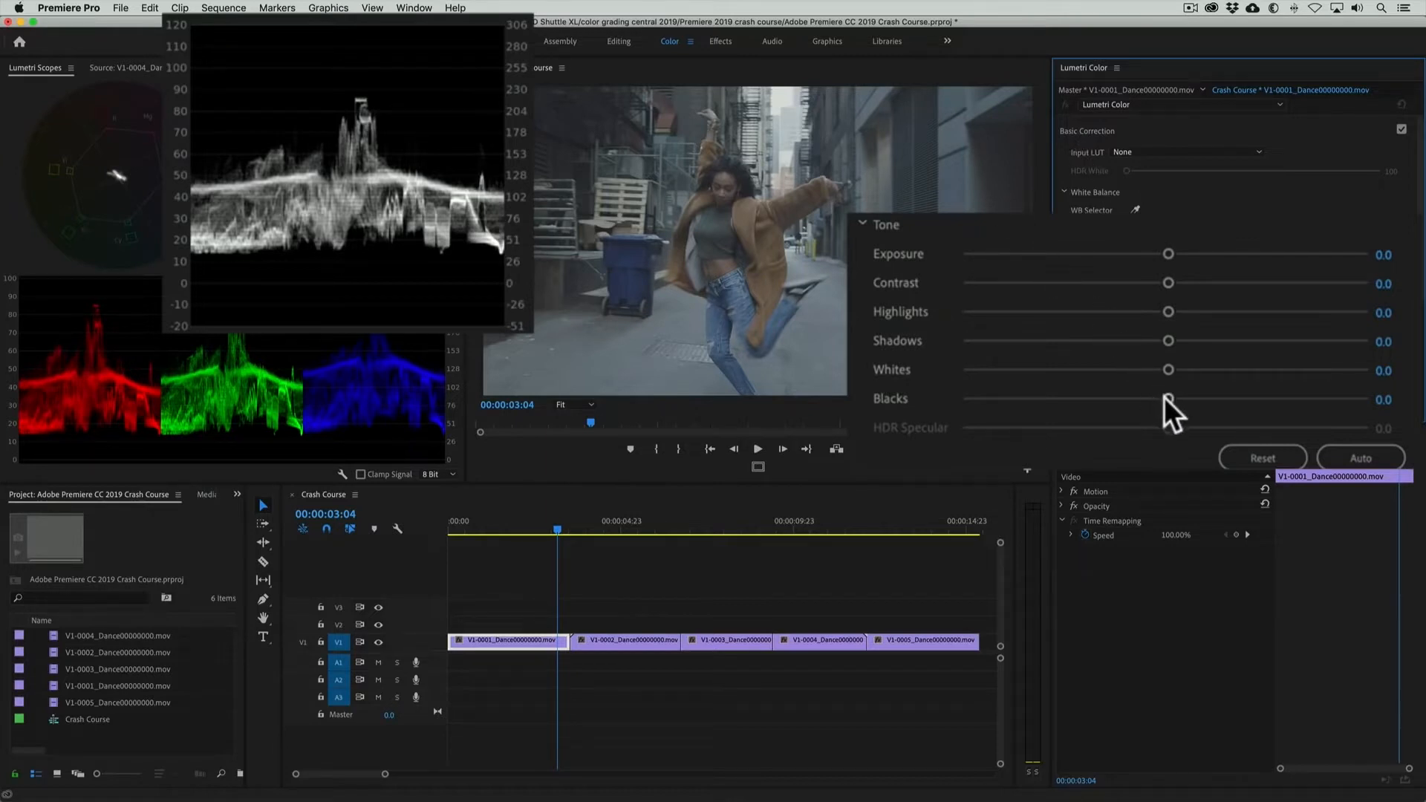
# Step: Set the first dance clip's tone to Blacks -59.5, Whites 45.9 and Shadows -43.8, using the waveform as guide
pyautogui.moveTo(1165, 397); pyautogui.dragTo(1072, 397)
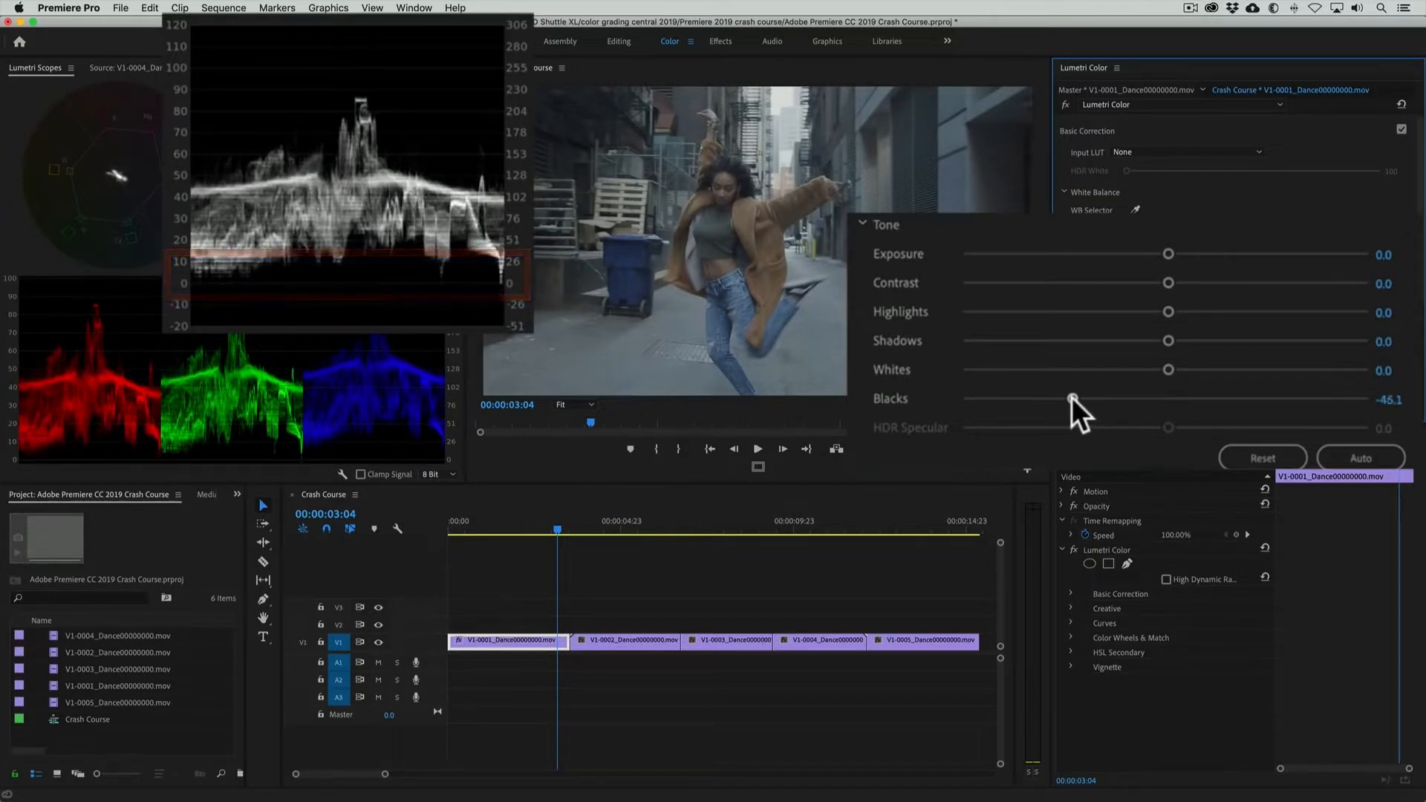
pyautogui.moveTo(1166, 369); pyautogui.dragTo(1255, 364)
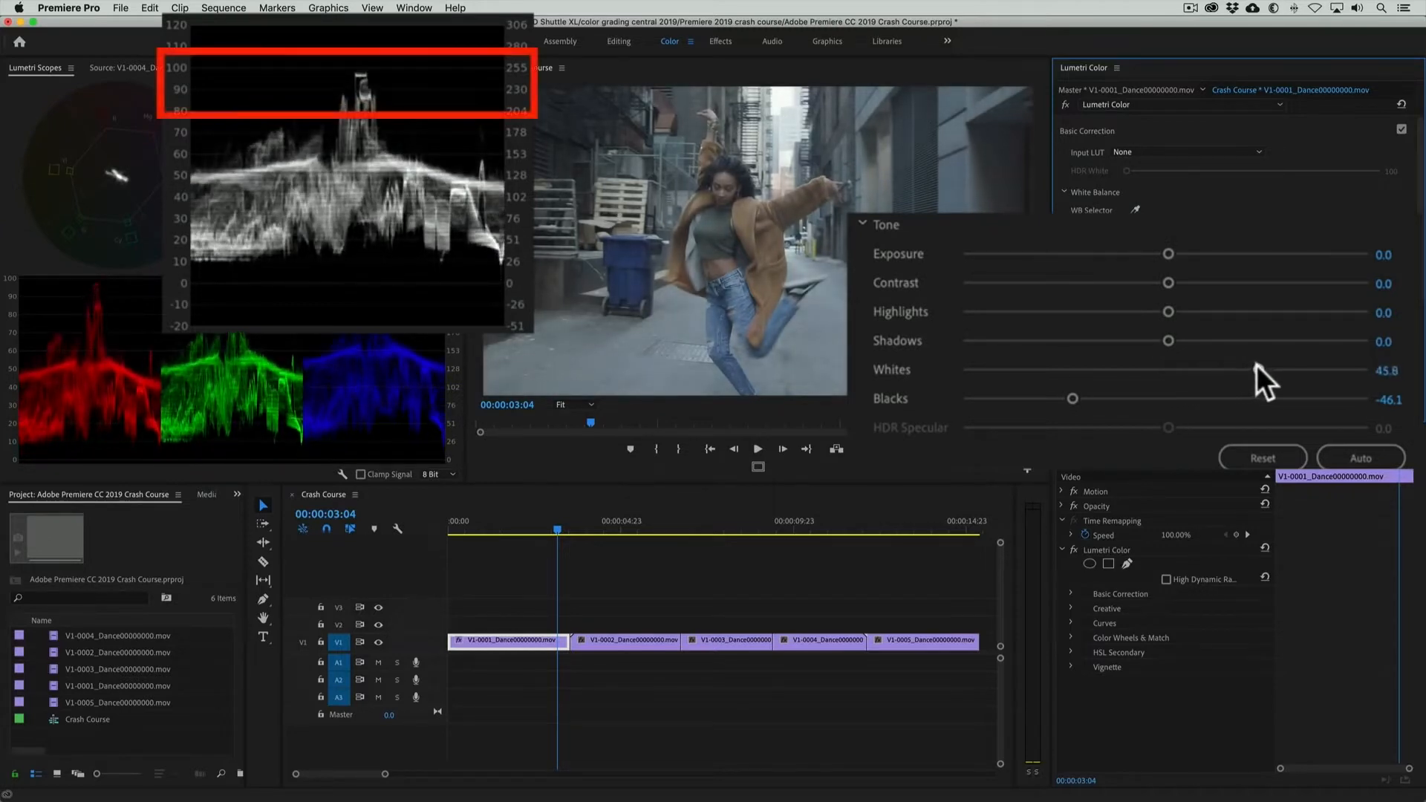
pyautogui.moveTo(1169, 340); pyautogui.dragTo(1078, 340)
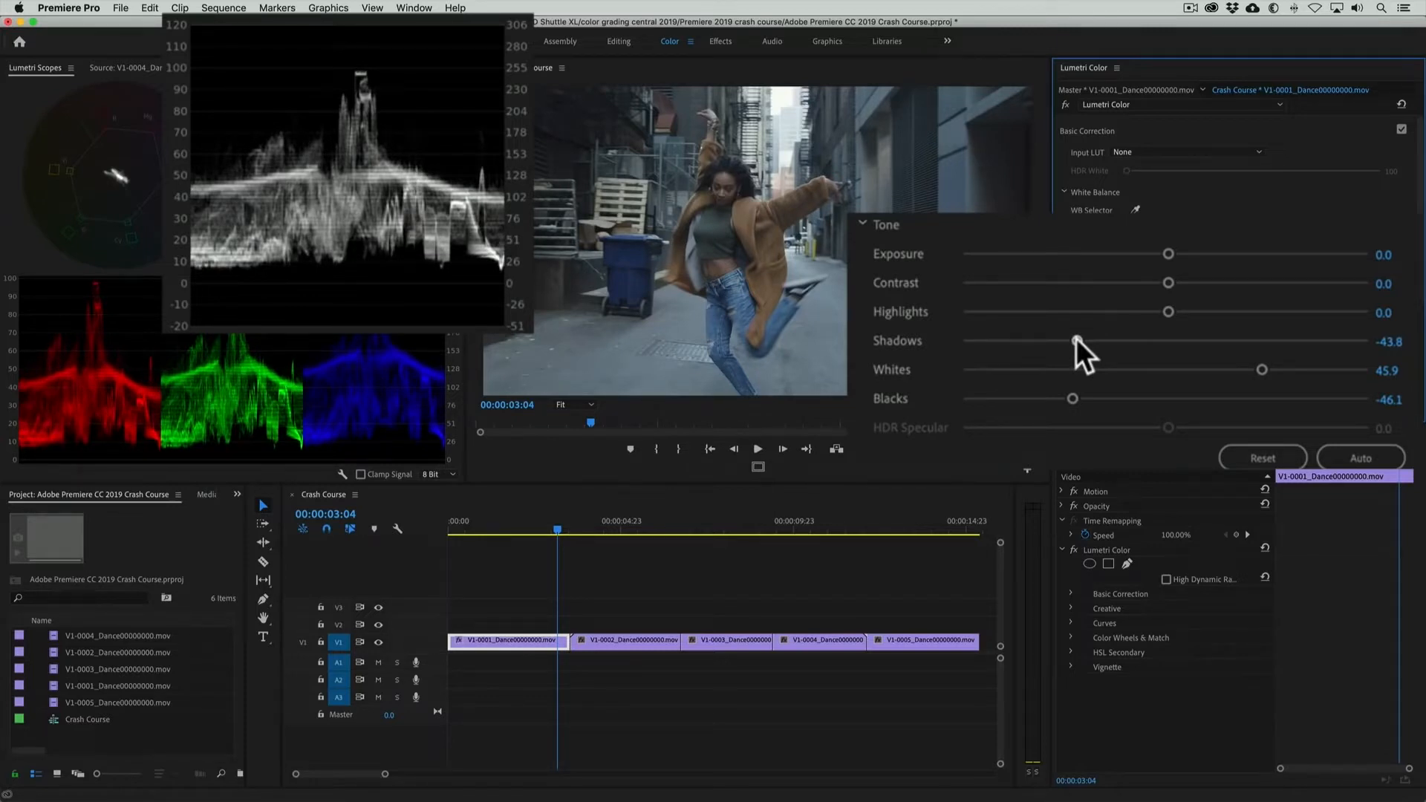
pyautogui.moveTo(1075, 393); pyautogui.dragTo(1175, 379)
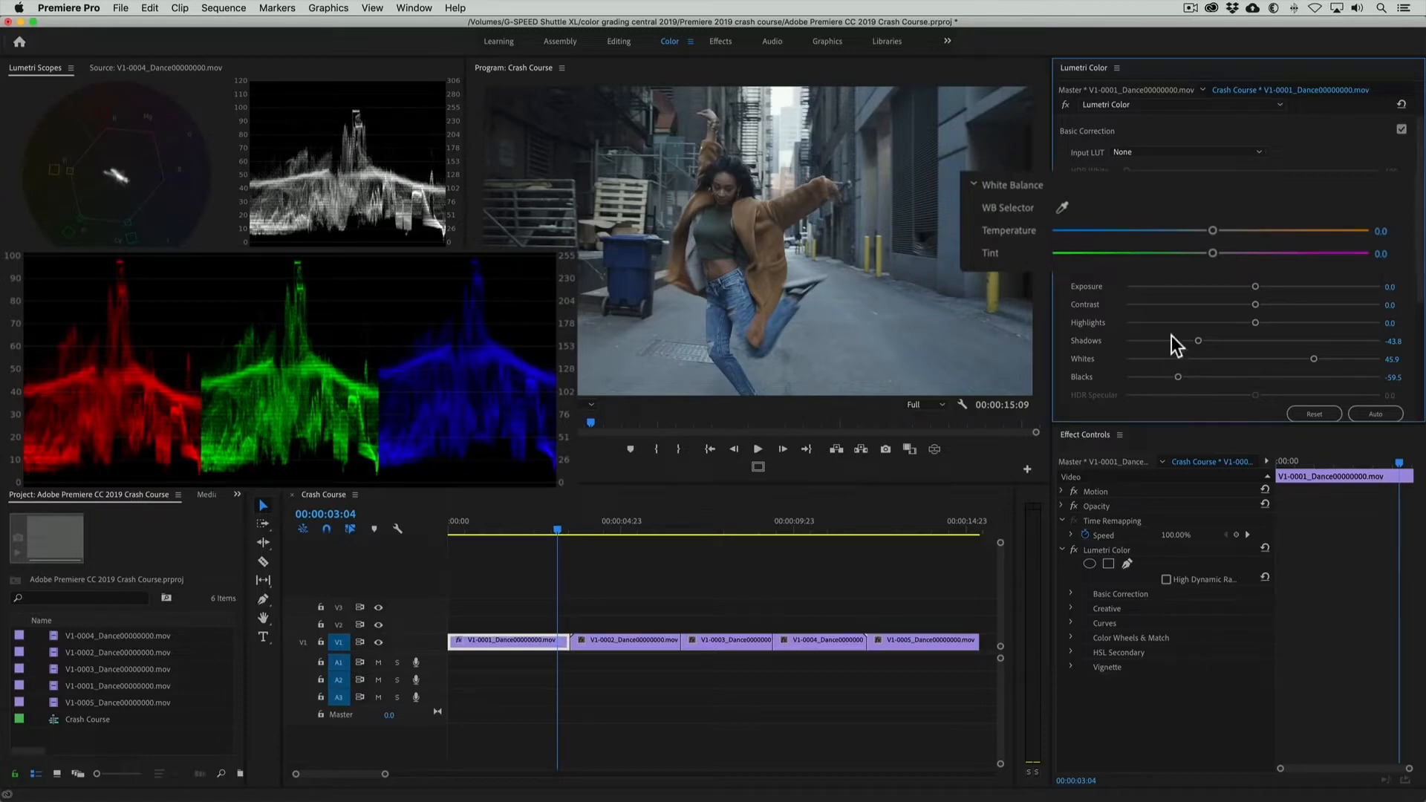
# Step: White-balance the first clip by sampling a neutral area of the image, then refine Temperature to 24.9 and Tint to -4.9
pyautogui.click(1062, 208)
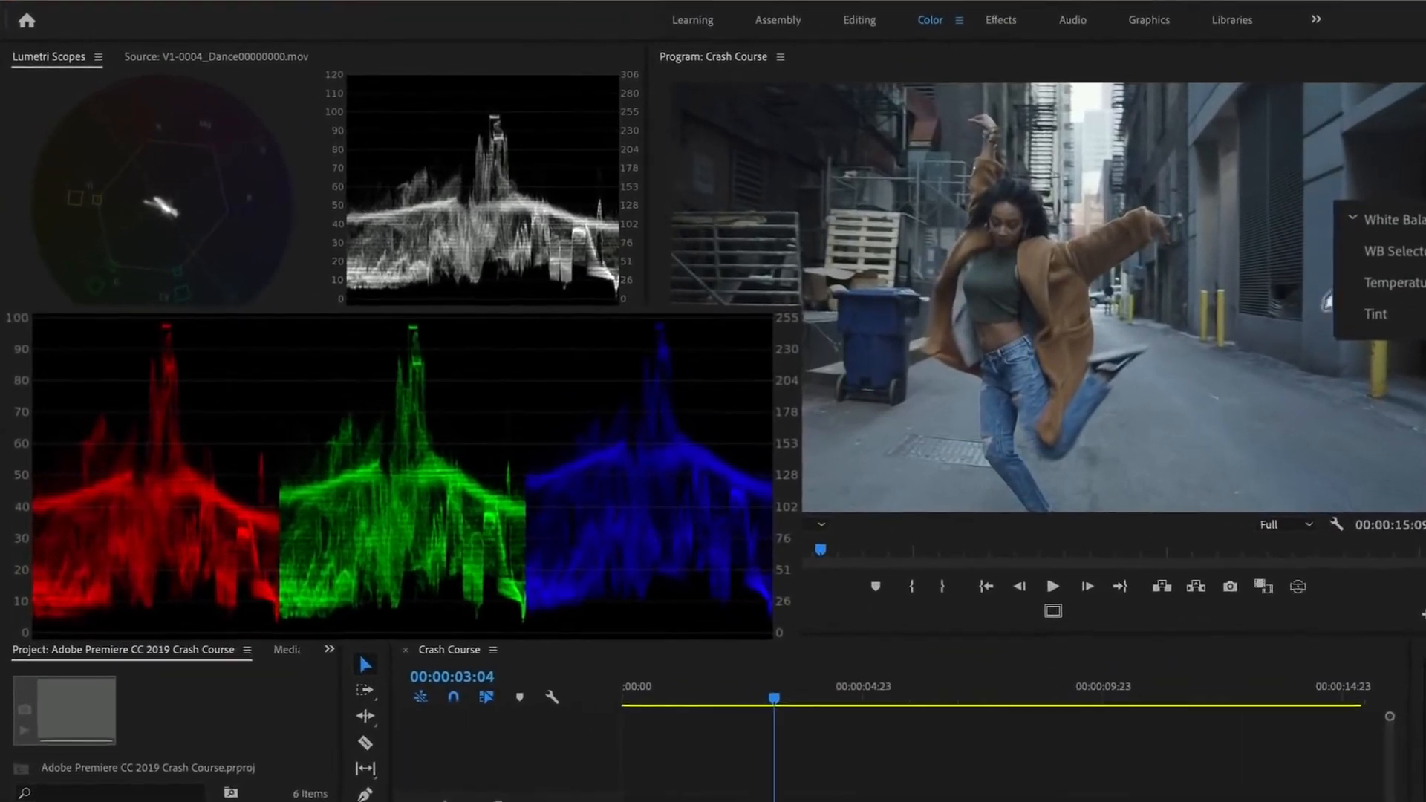
pyautogui.click(1122, 362)
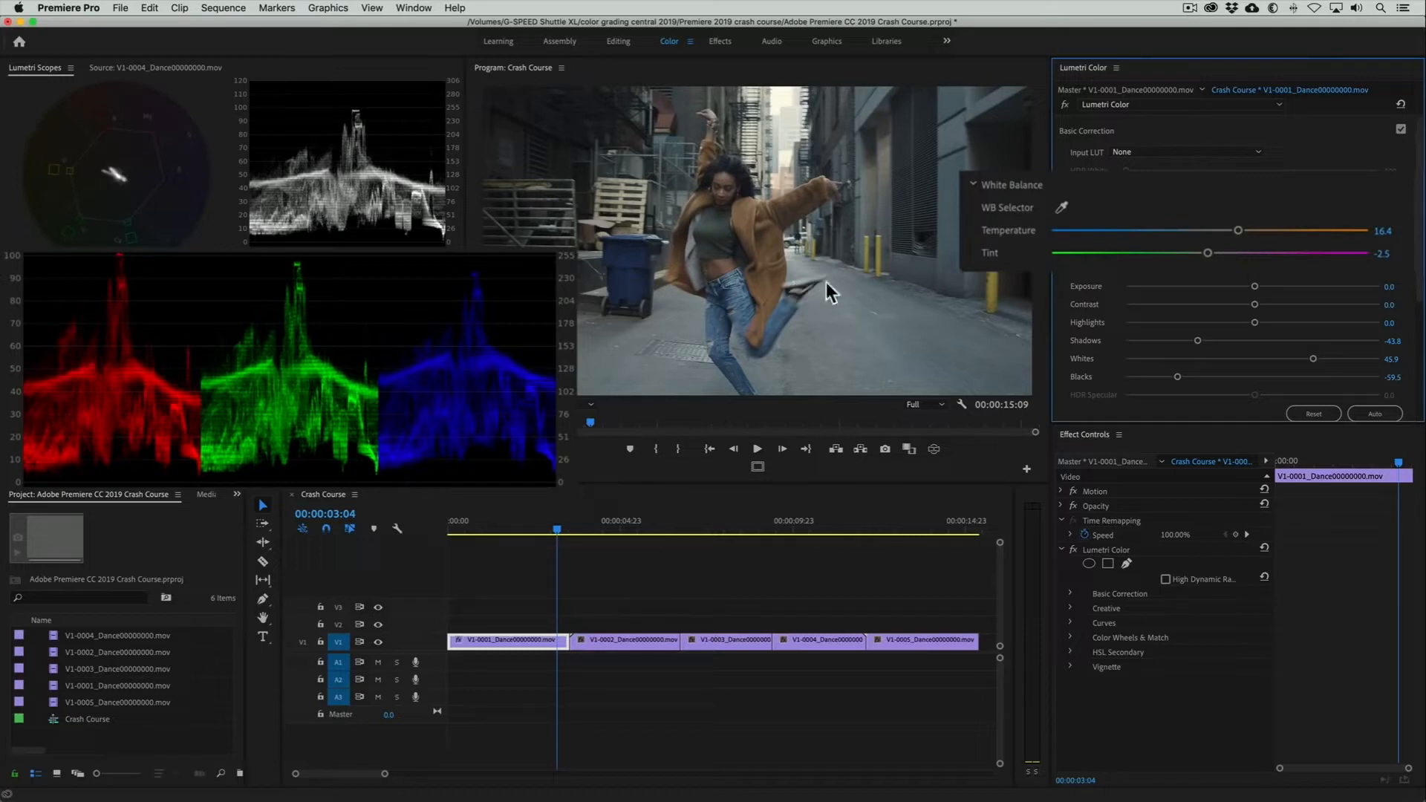
pyautogui.moveTo(1238, 230); pyautogui.dragTo(1204, 252)
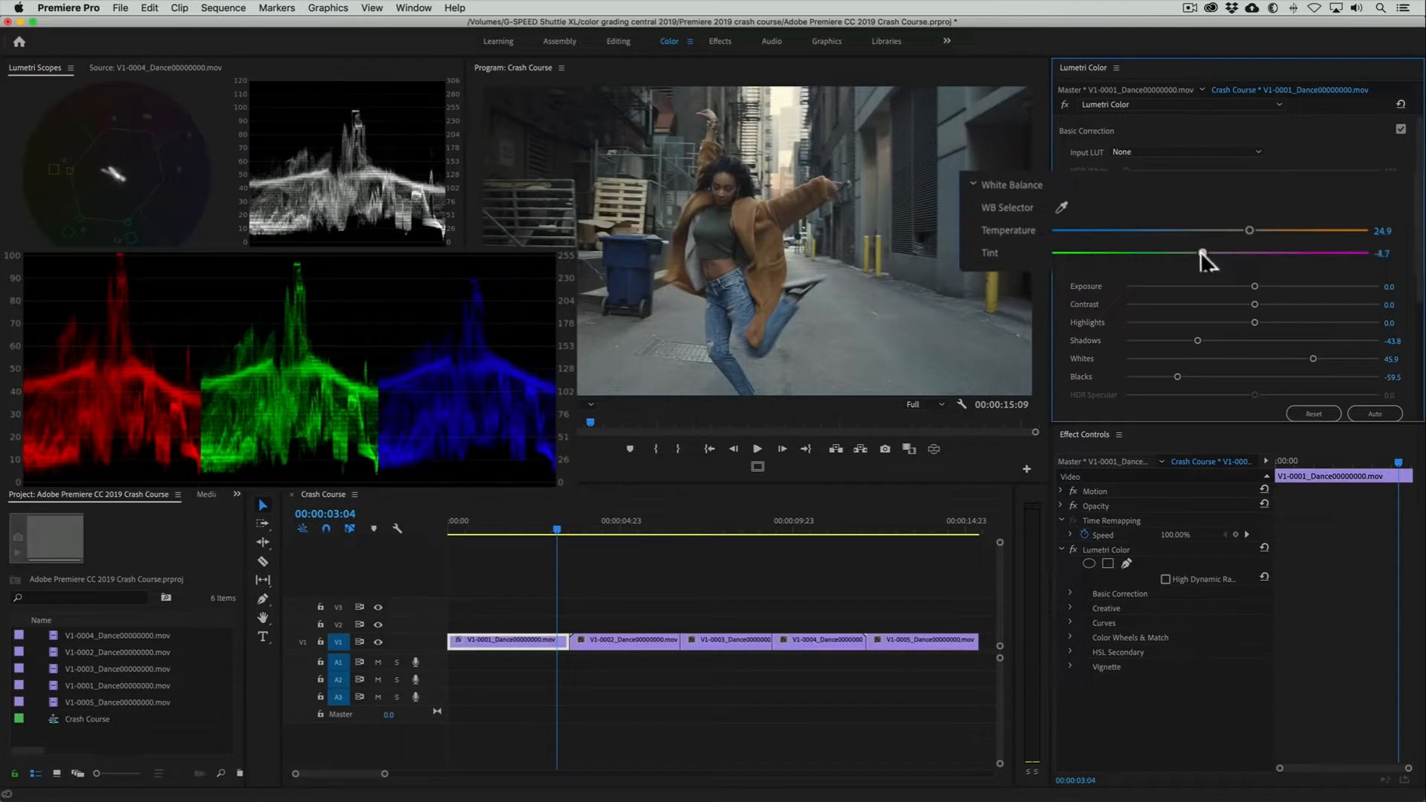
# Step: Raise the first clip's Saturation to 141.1 and toggle its Lumetri Color effect off and on to compare before and after
pyautogui.moveTo(1417, 266); pyautogui.dragTo(1417, 312)
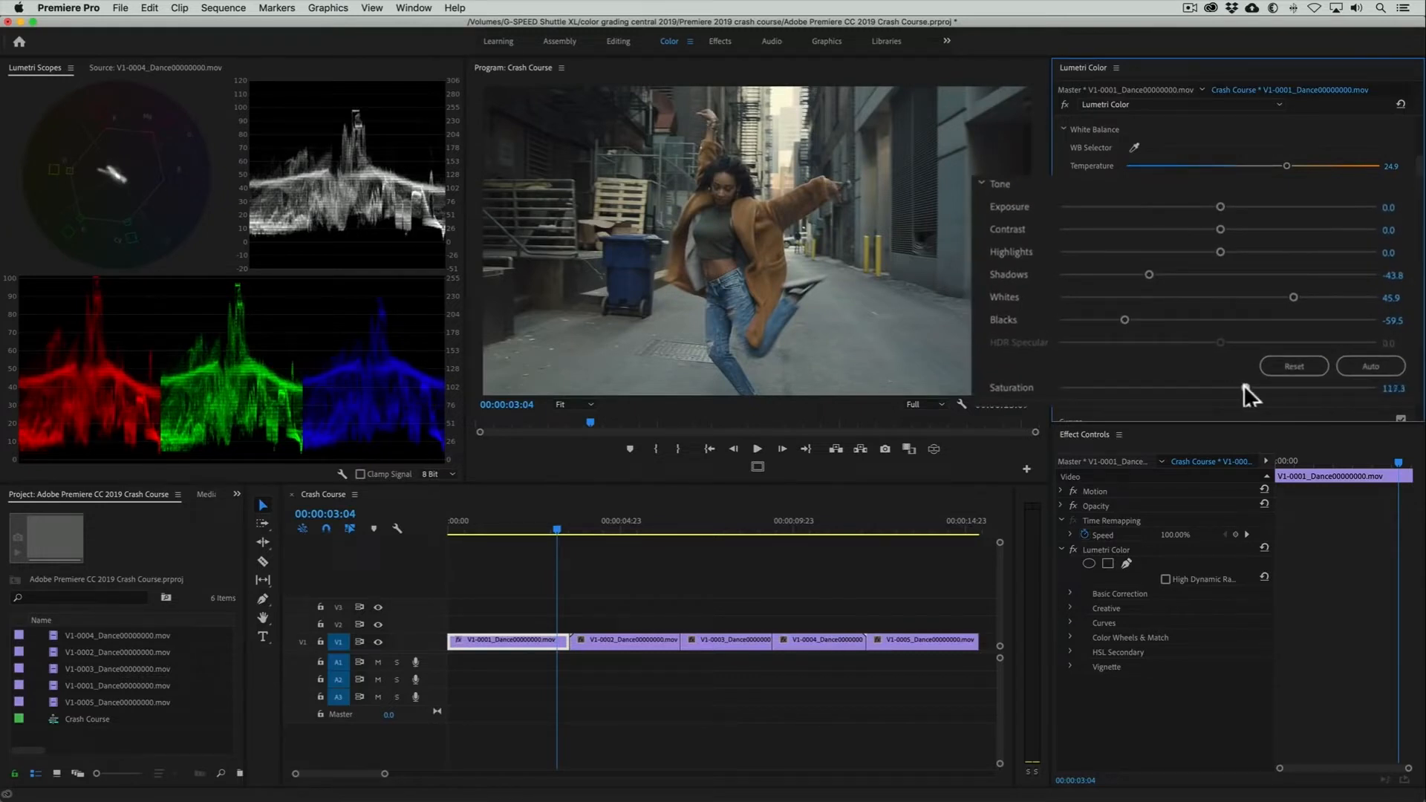
pyautogui.moveTo(1243, 385); pyautogui.dragTo(1285, 387)
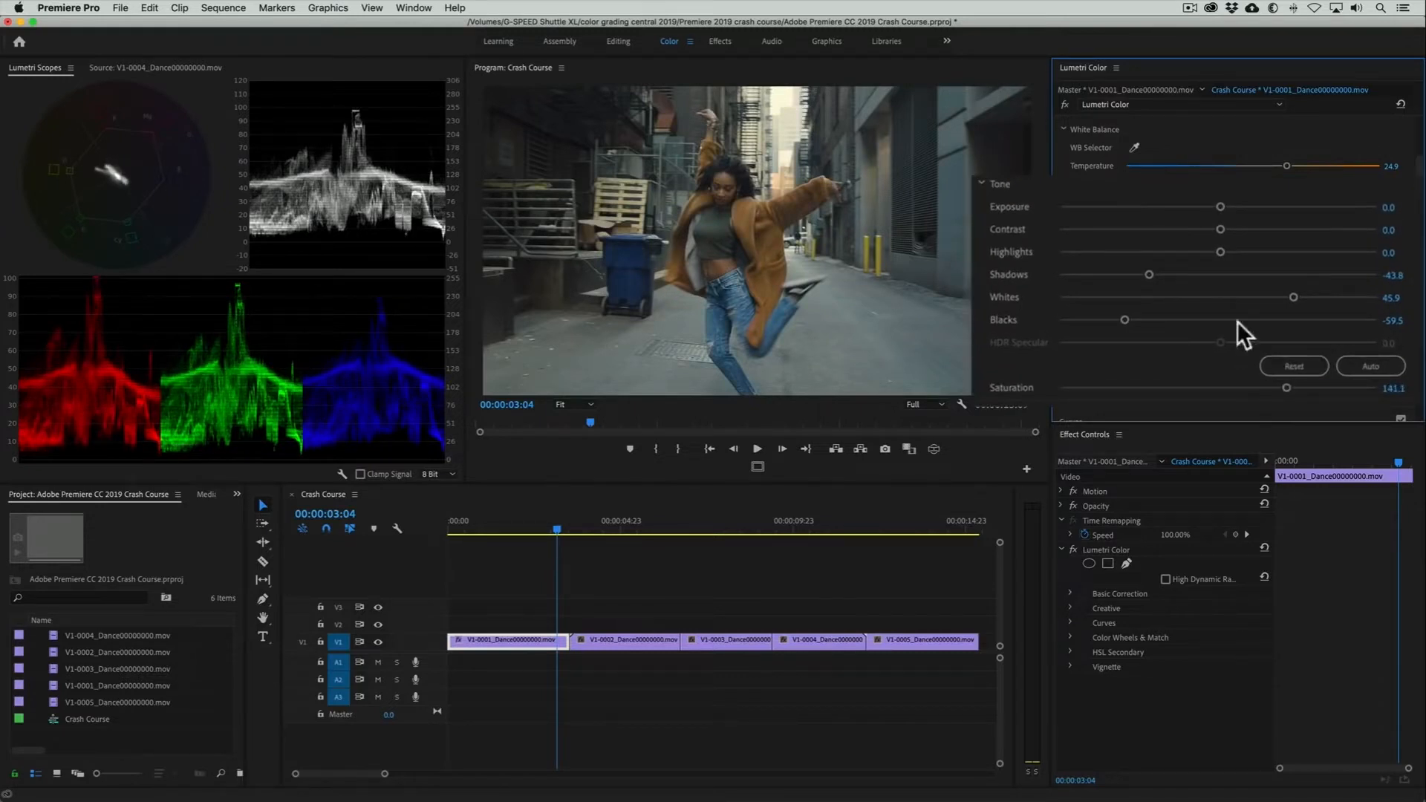
pyautogui.click(1064, 104)
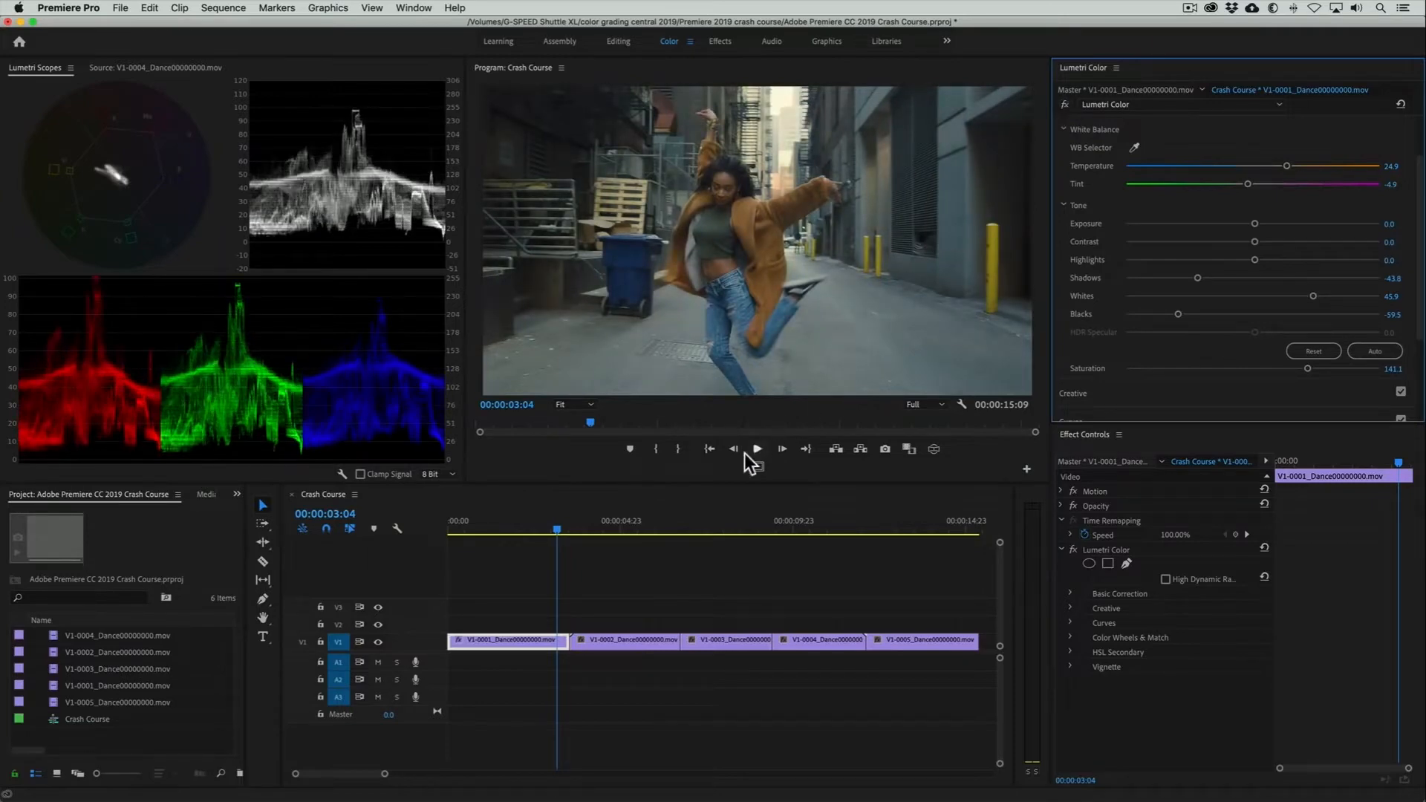
# Step: Go to clip V1-0002 and set its tone to Blacks -59.5, Whites 45.9 and Shadows -43.8
pyautogui.moveTo(577, 517); pyautogui.dragTo(617, 524)
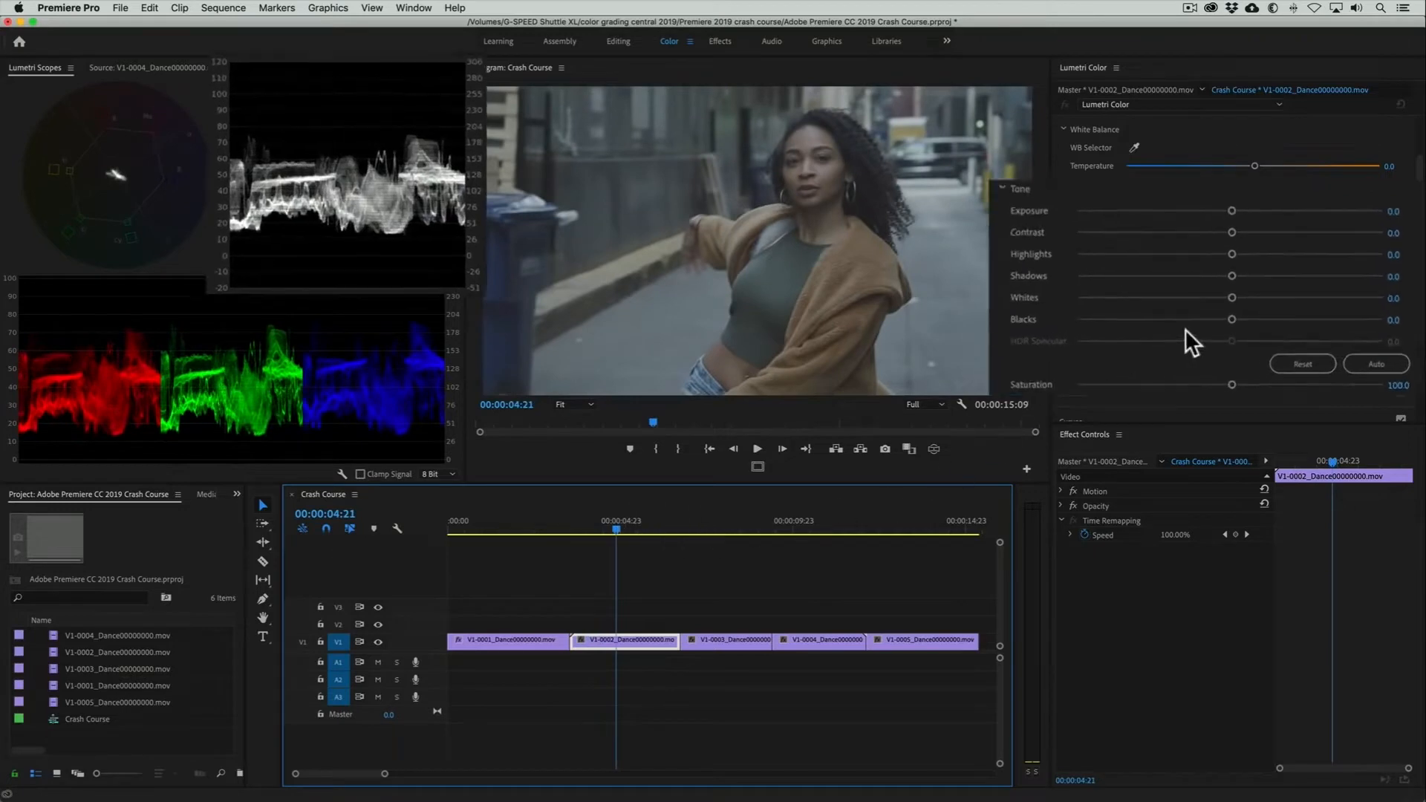
pyautogui.moveTo(1196, 323); pyautogui.dragTo(1089, 323)
pyautogui.moveTo(1197, 298); pyautogui.dragTo(1119, 274)
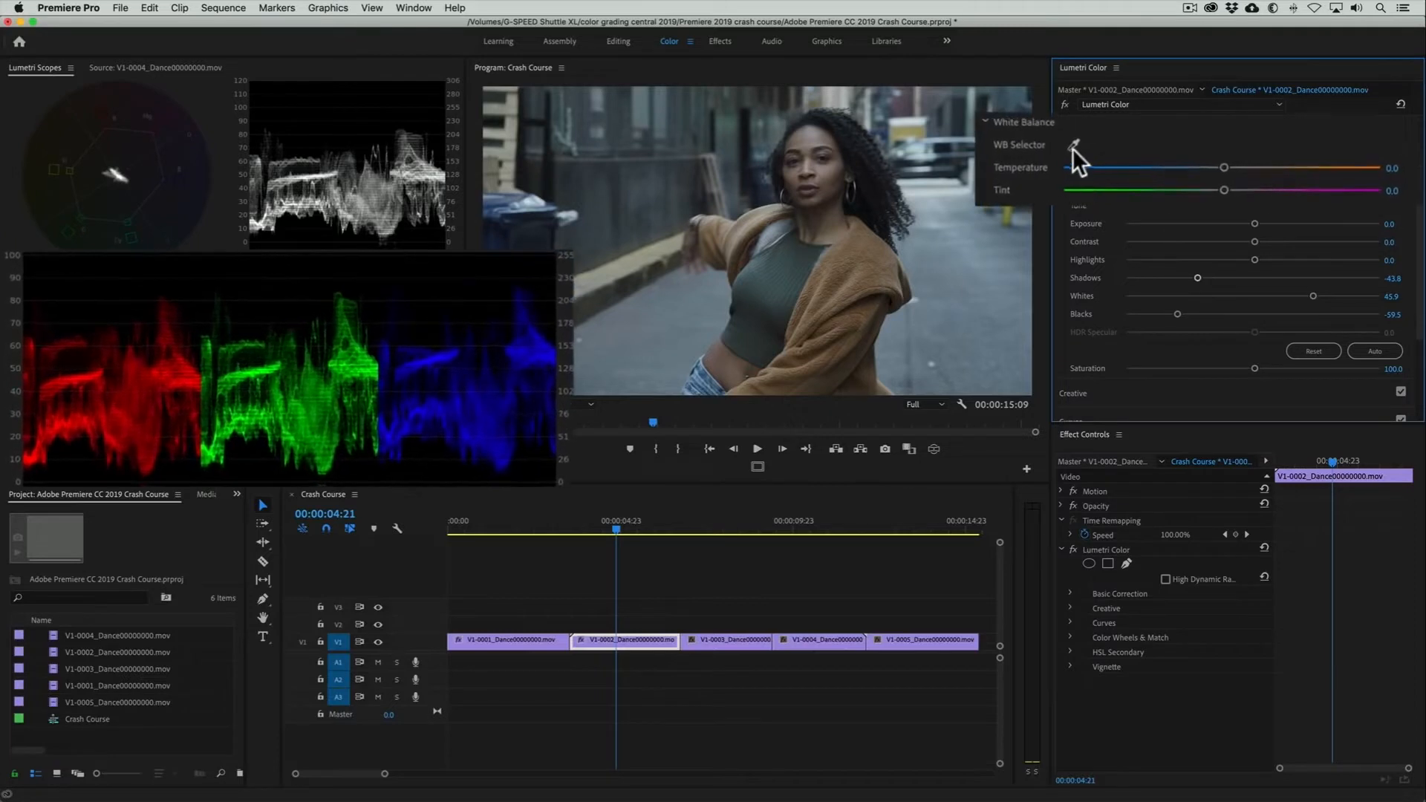
# Step: White-balance clip V1-0002 from a neutral background area, refine Temperature to about 17.9, and set Saturation to 141.1
pyautogui.click(1073, 145)
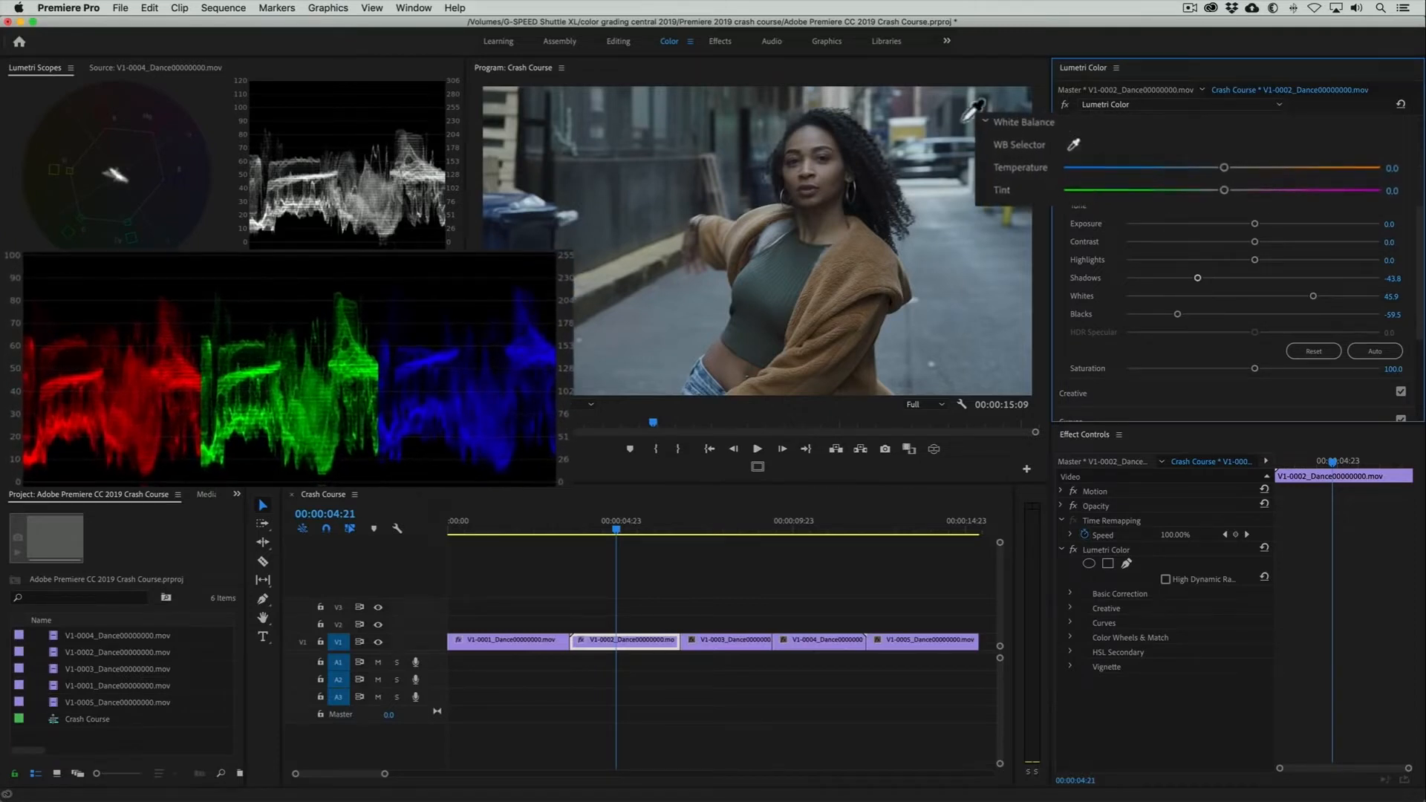
pyautogui.click(909, 119)
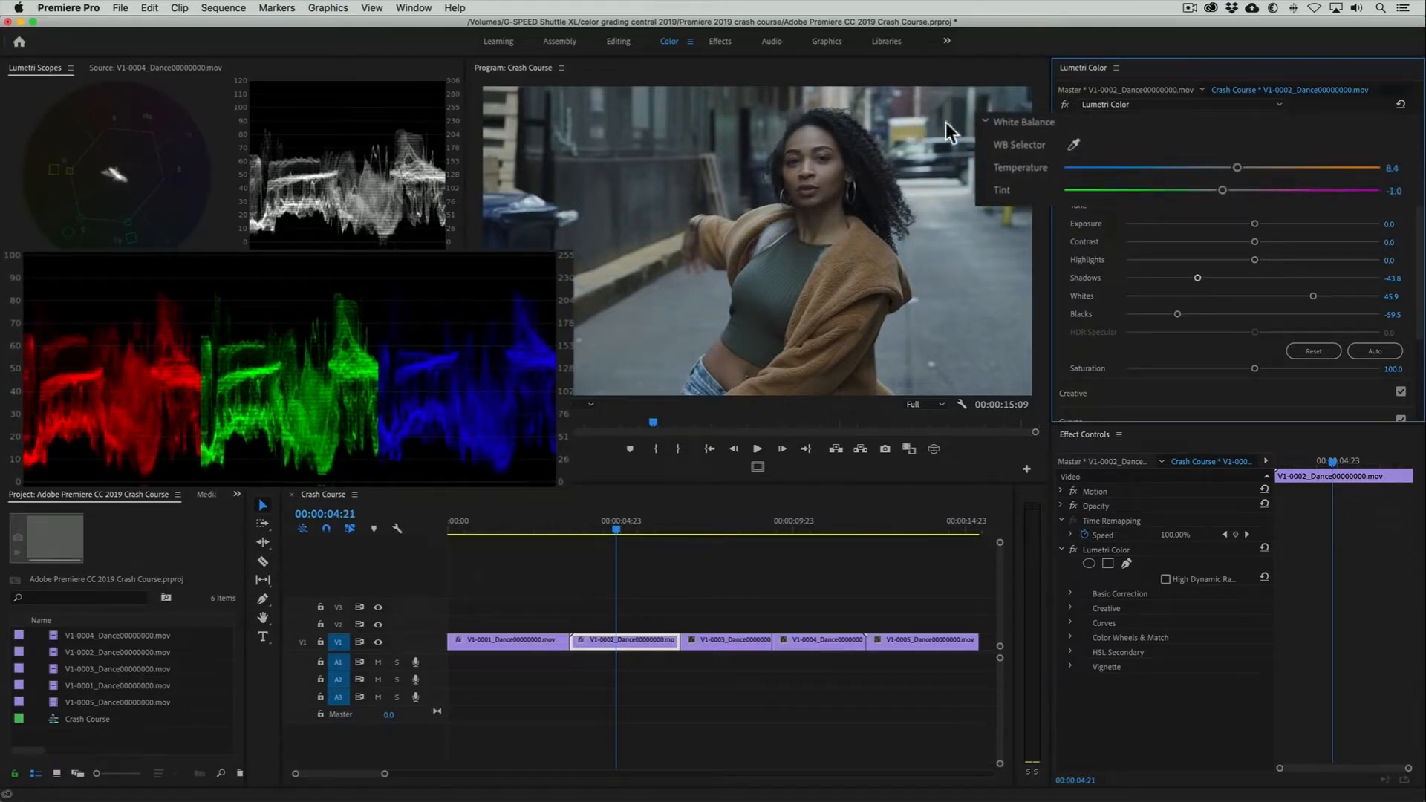
pyautogui.moveTo(1234, 166); pyautogui.dragTo(1251, 184)
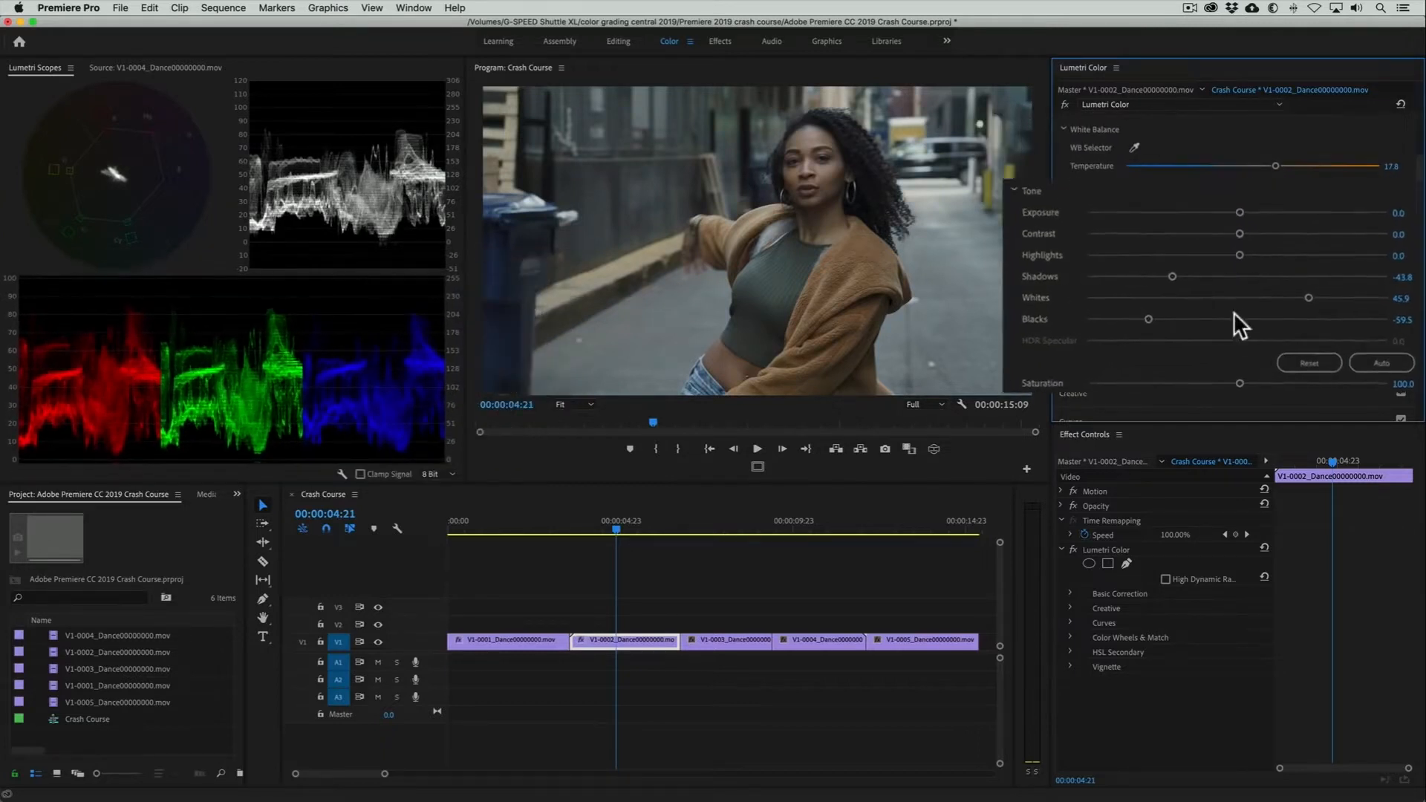
pyautogui.moveTo(1255, 369); pyautogui.dragTo(1307, 369)
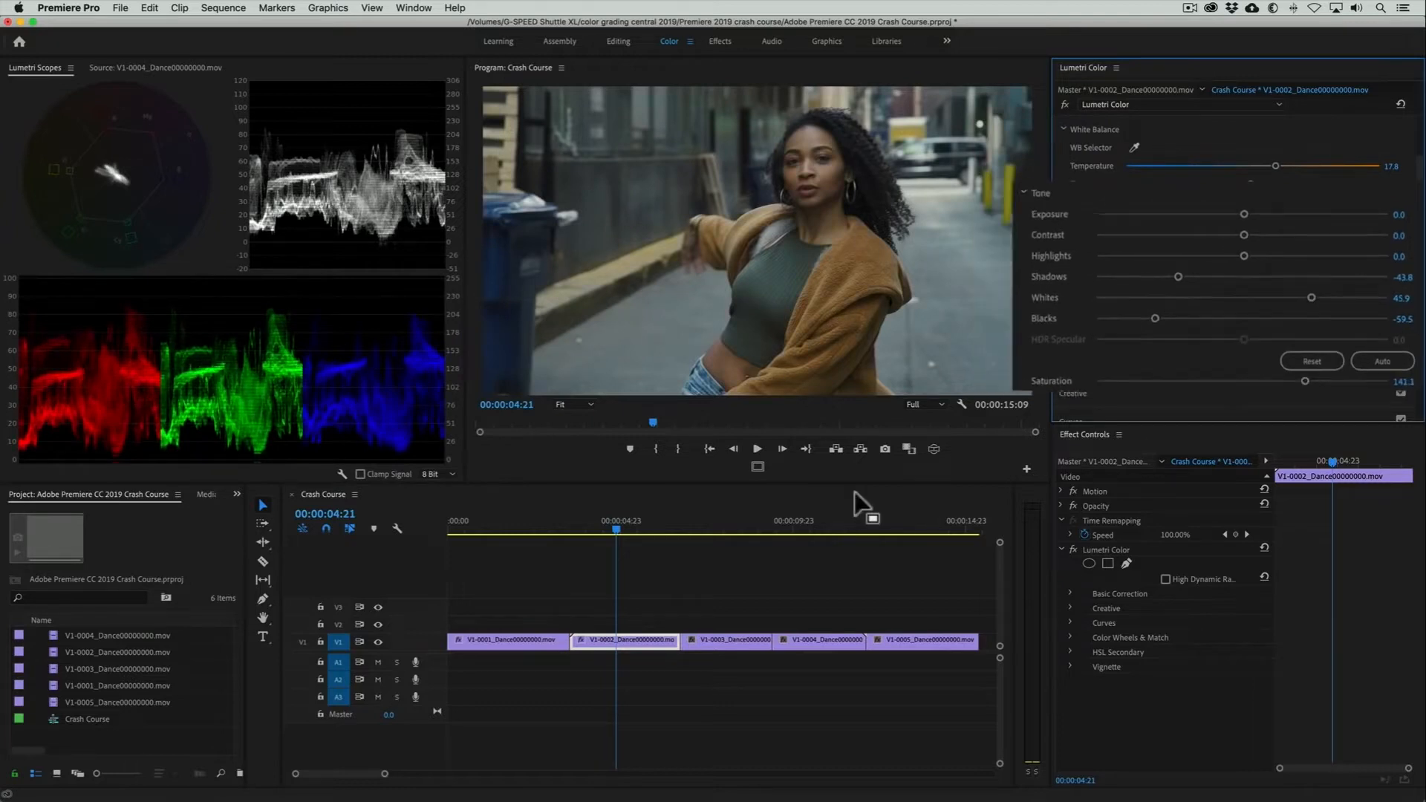
# Step: Copy the graded first clip, V1-0001, as the source for pasting its attributes
pyautogui.moveTo(648, 524); pyautogui.dragTo(721, 529)
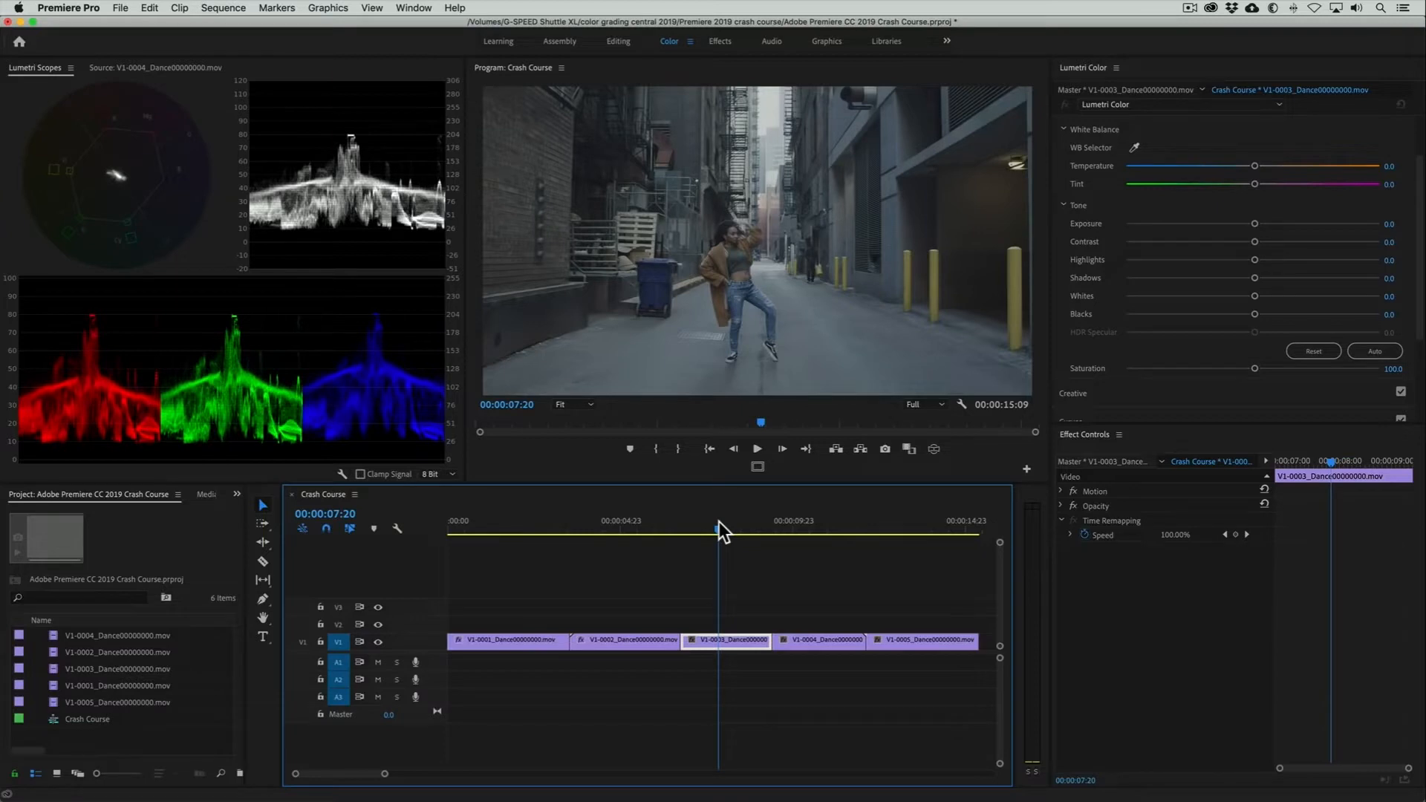
pyautogui.click(540, 530)
pyautogui.click(519, 639)
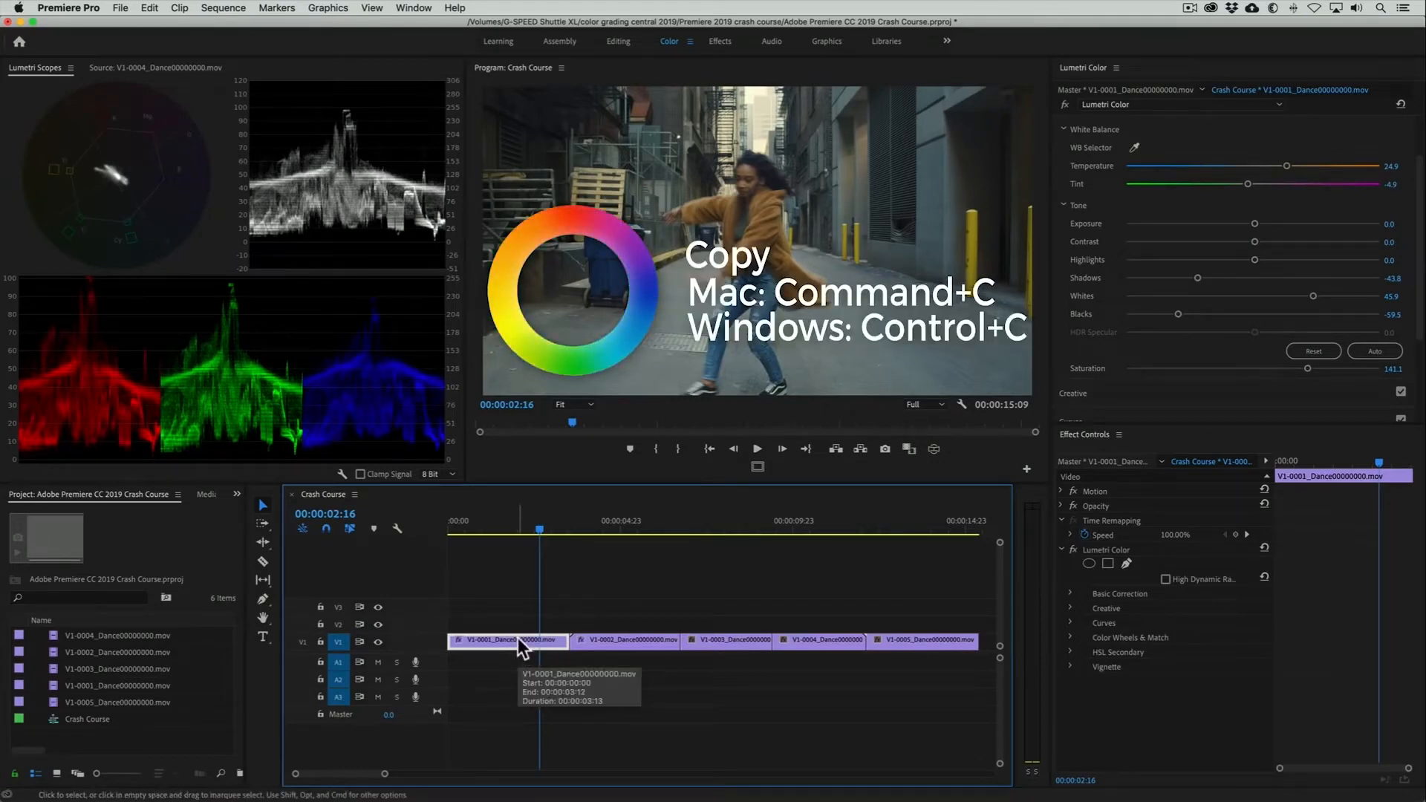
# Step: Paste only the Lumetri Color effect attributes onto clip V1-0003
pyautogui.click(646, 527)
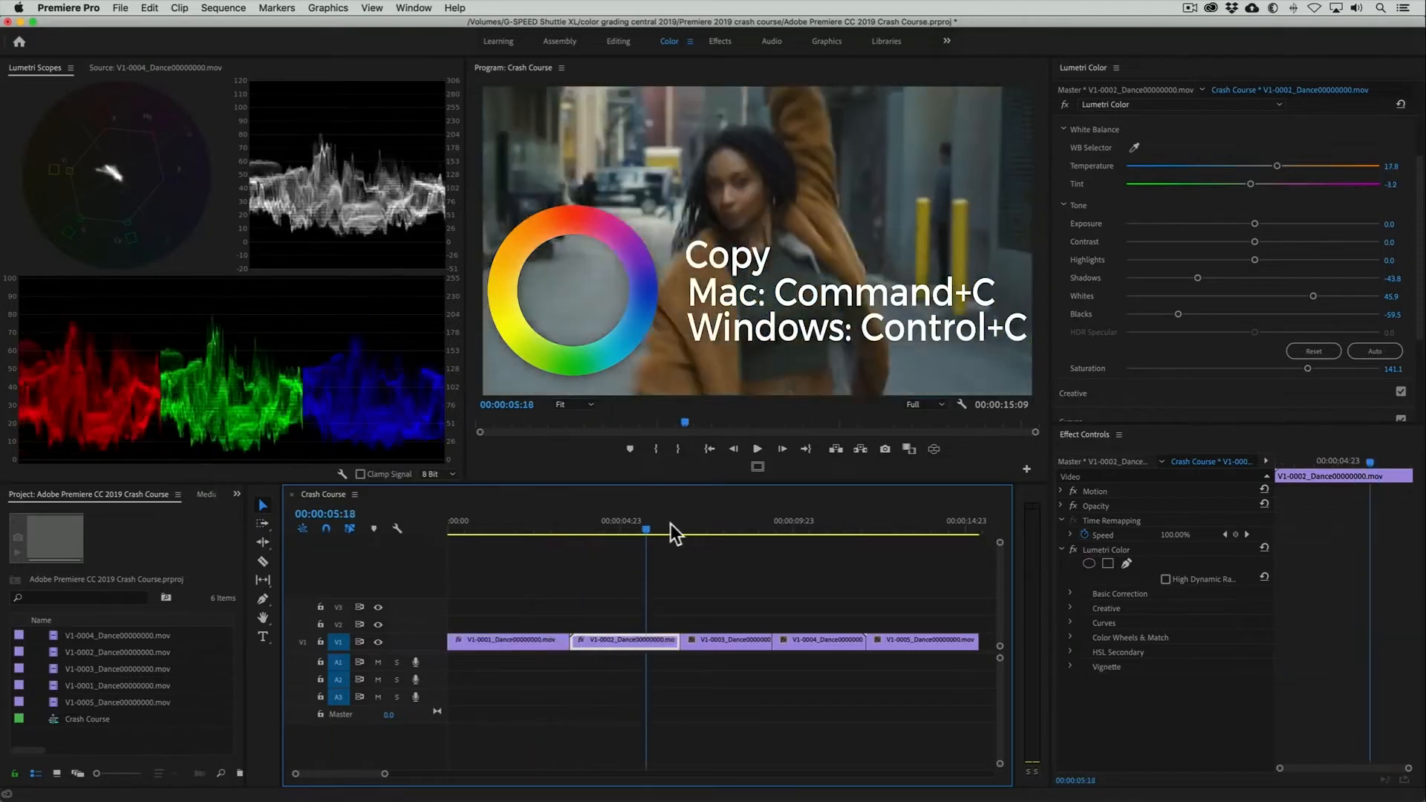
pyautogui.moveTo(671, 523); pyautogui.dragTo(715, 522)
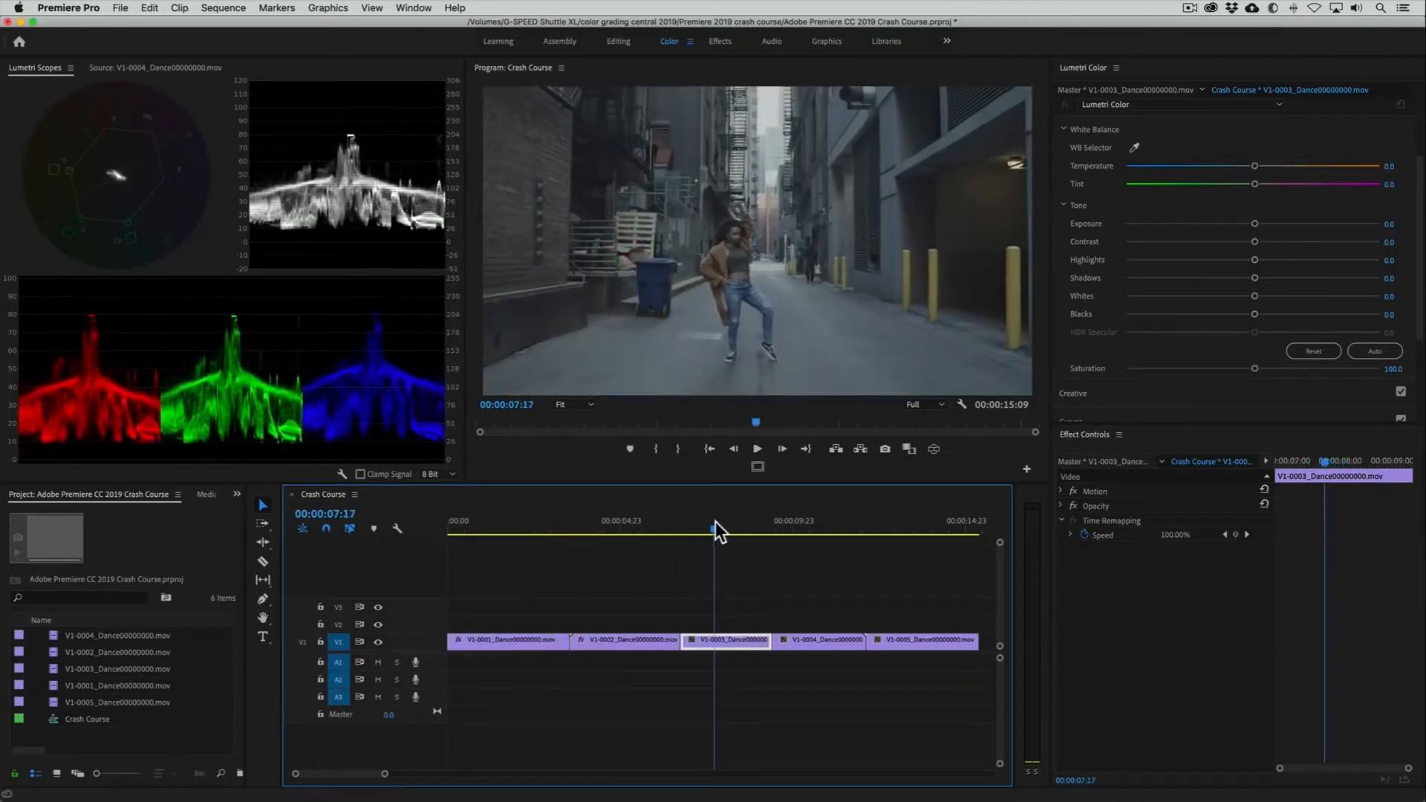
pyautogui.rightClick(719, 639)
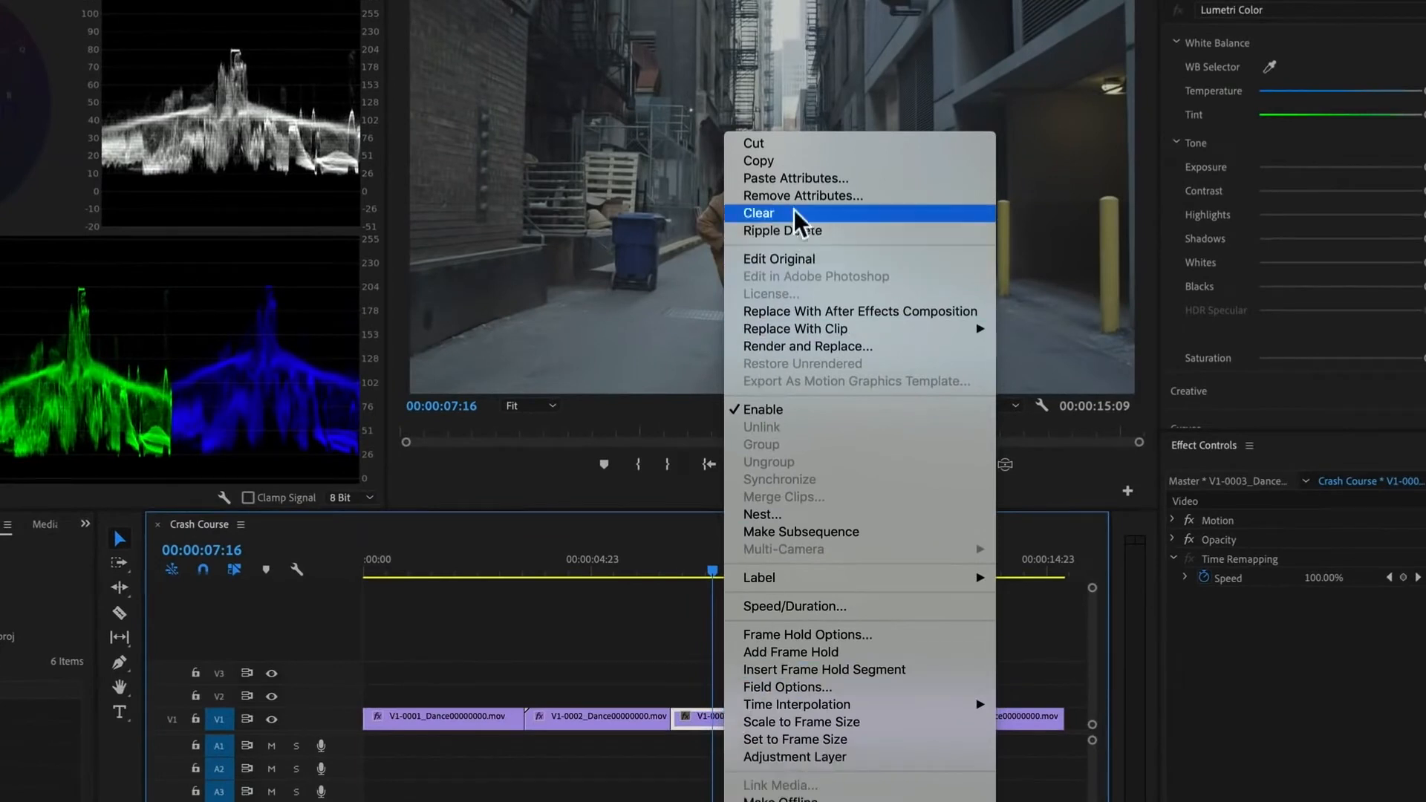
pyautogui.click(819, 176)
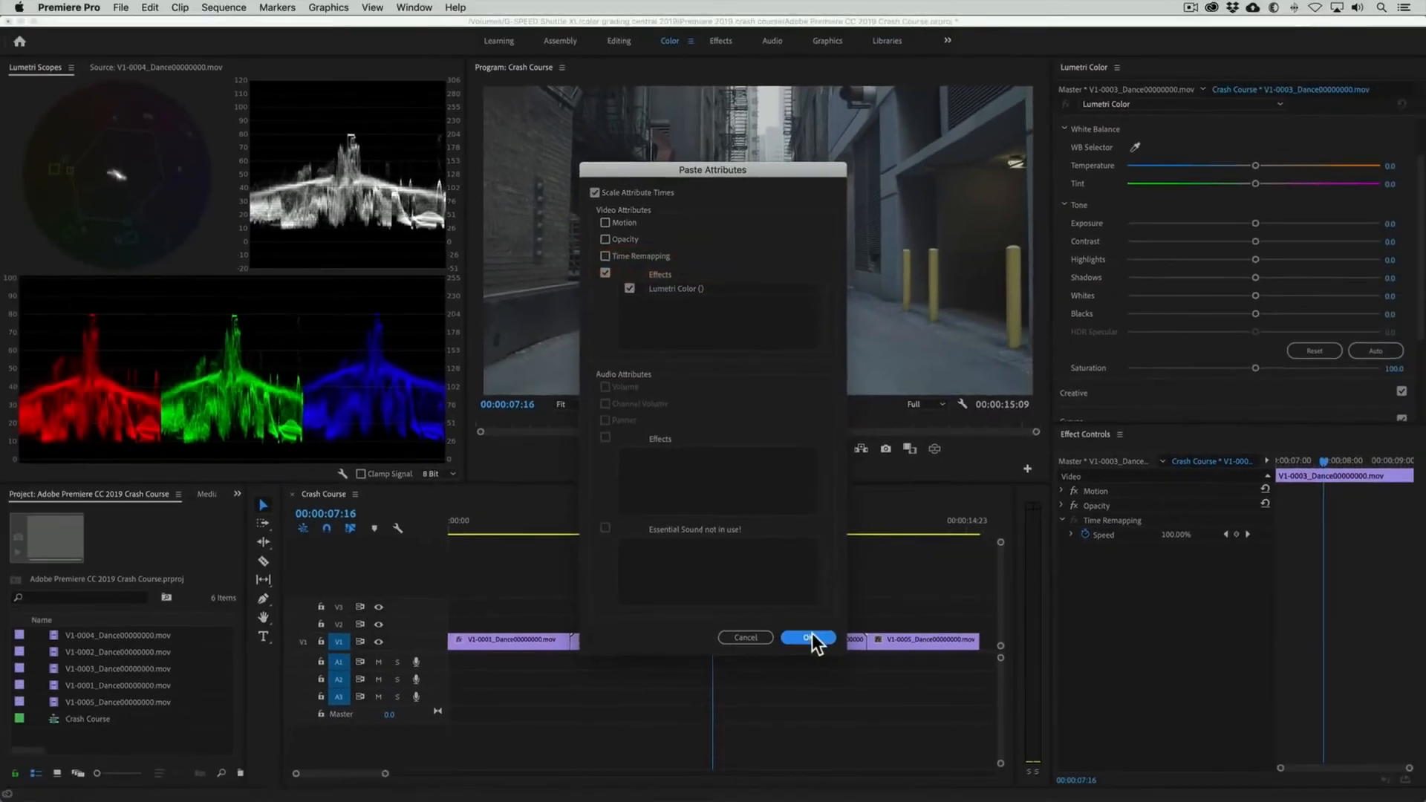
pyautogui.click(838, 713)
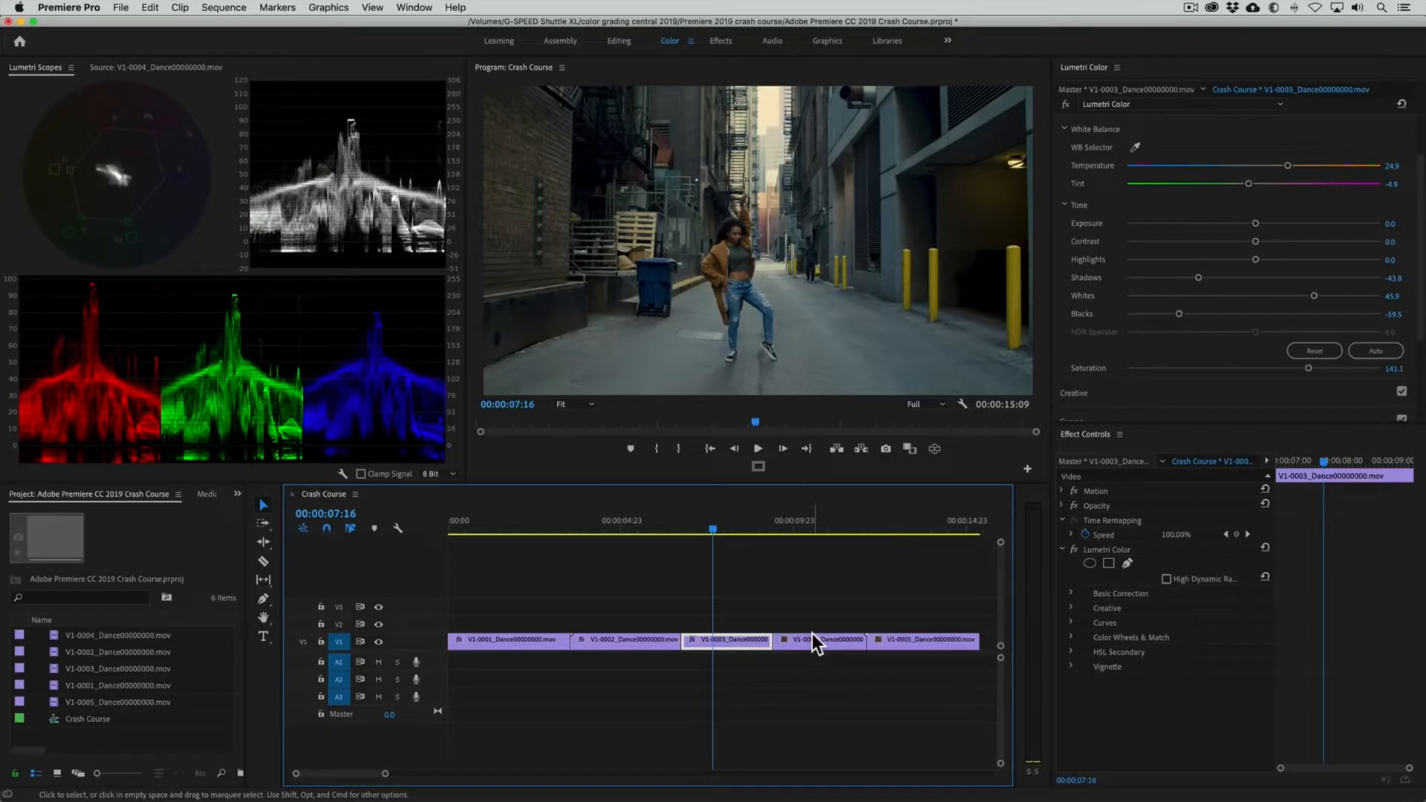
# Step: Open the Color Wheels & Match controls, turn on Comparison View and set the reference frame to 00:00:02:00 in the first clip
pyautogui.scroll(-3, 1067, 346)
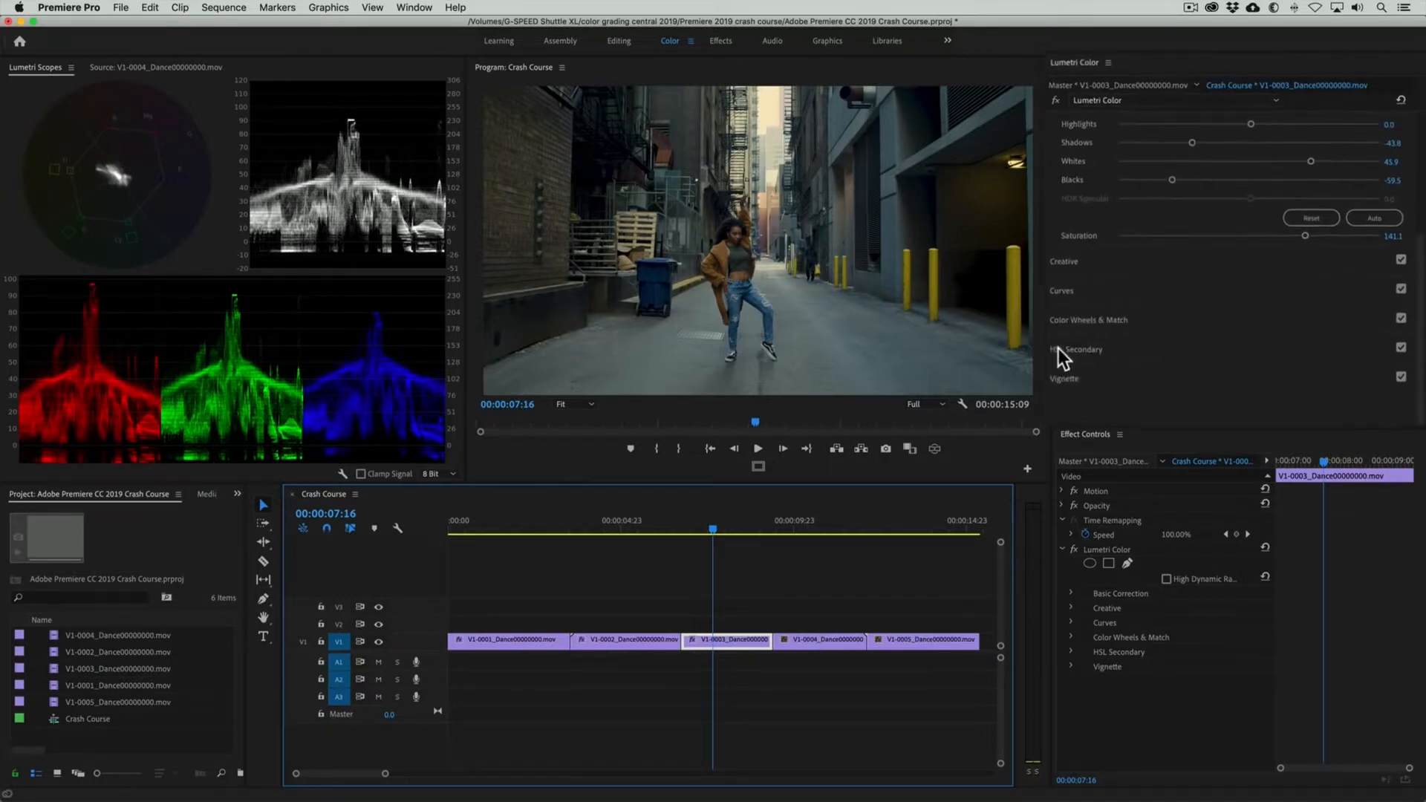
pyautogui.click(1067, 343)
pyautogui.scroll(1, 987, 336)
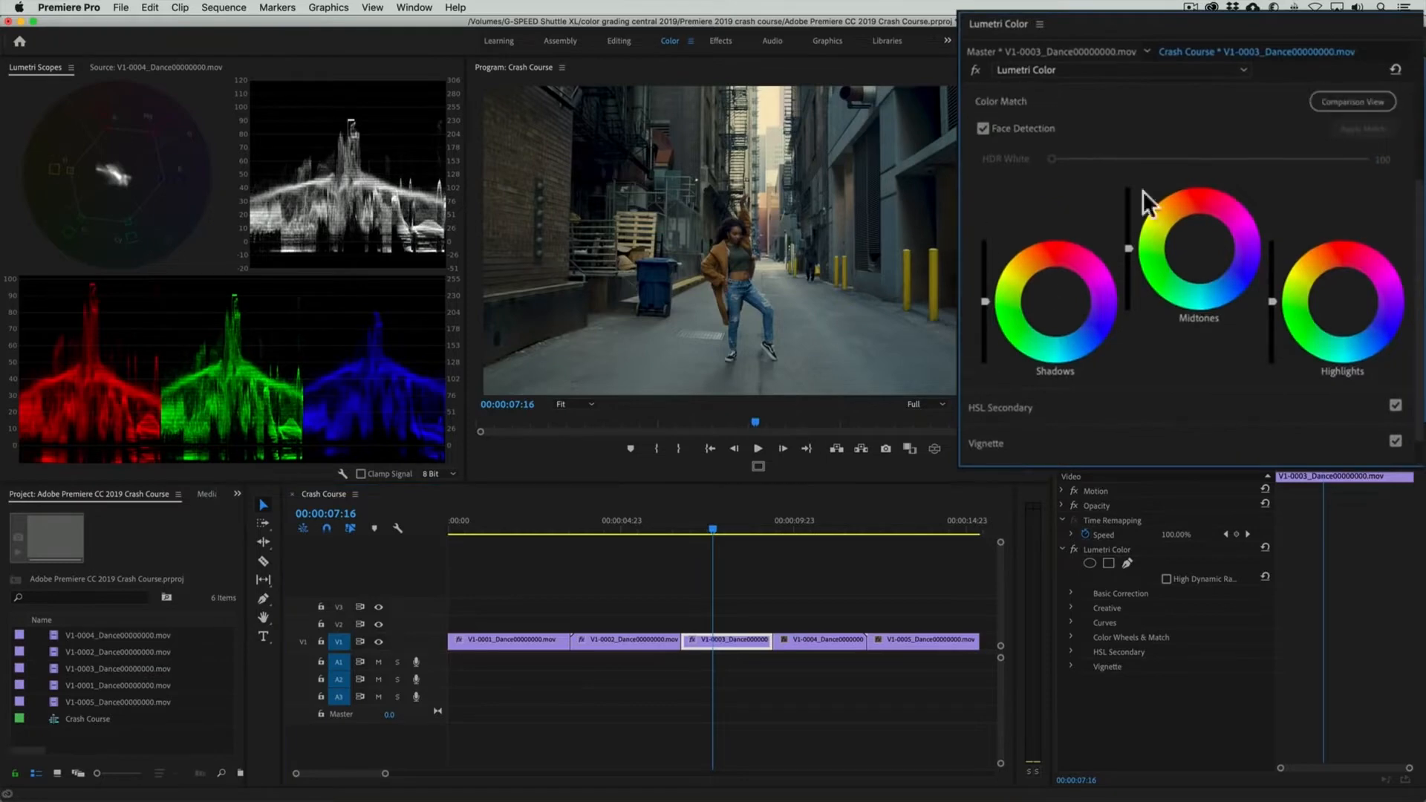
pyautogui.click(1334, 99)
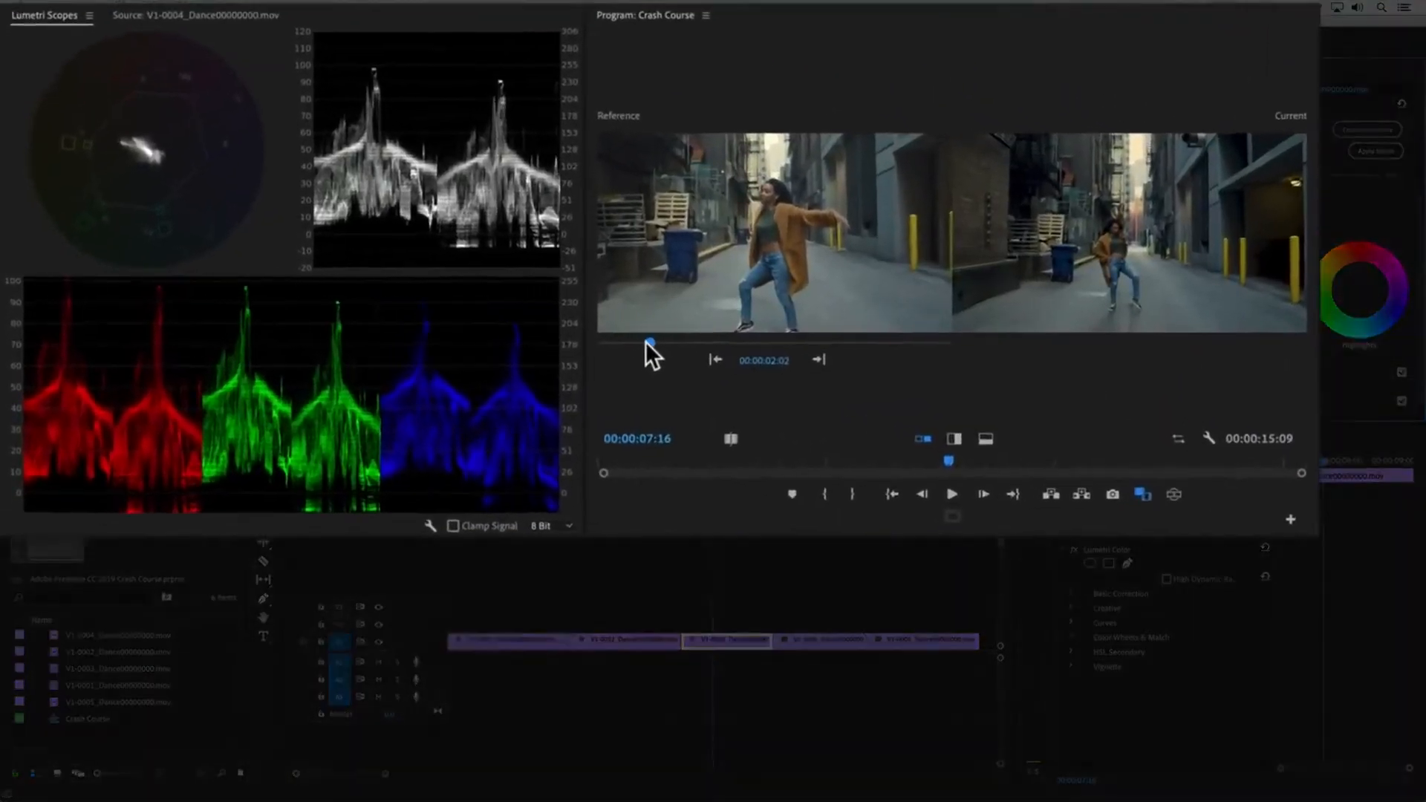
pyautogui.moveTo(517, 329); pyautogui.dragTo(531, 328)
pyautogui.moveTo(725, 368)
pyautogui.mouseDown()
pyautogui.moveTo(746, 368)
pyautogui.moveTo(705, 370)
pyautogui.mouseUp()
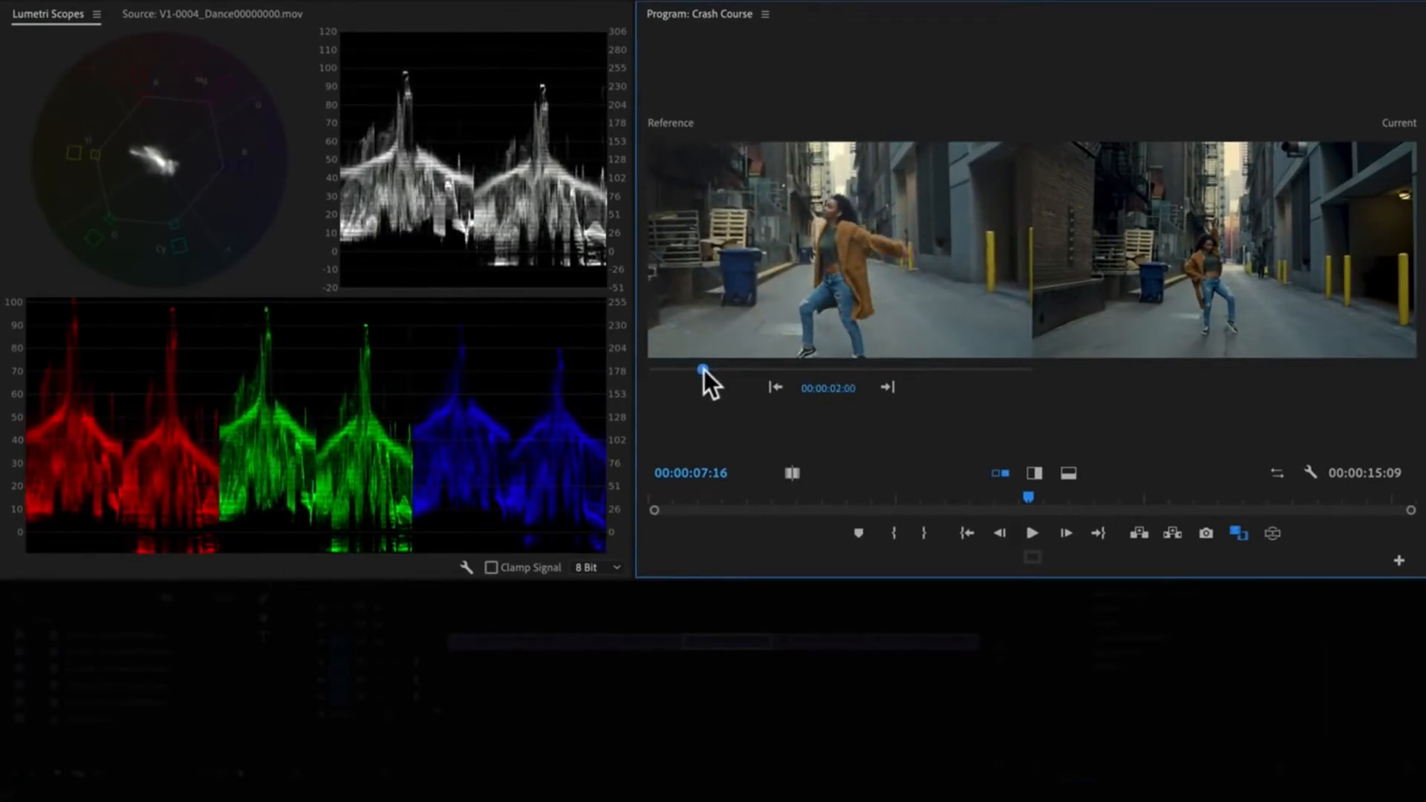
# Step: Compare reference and current frames in the vertical and horizontal split views, then return to the side-by-side view
pyautogui.click(1035, 473)
pyautogui.click(1068, 473)
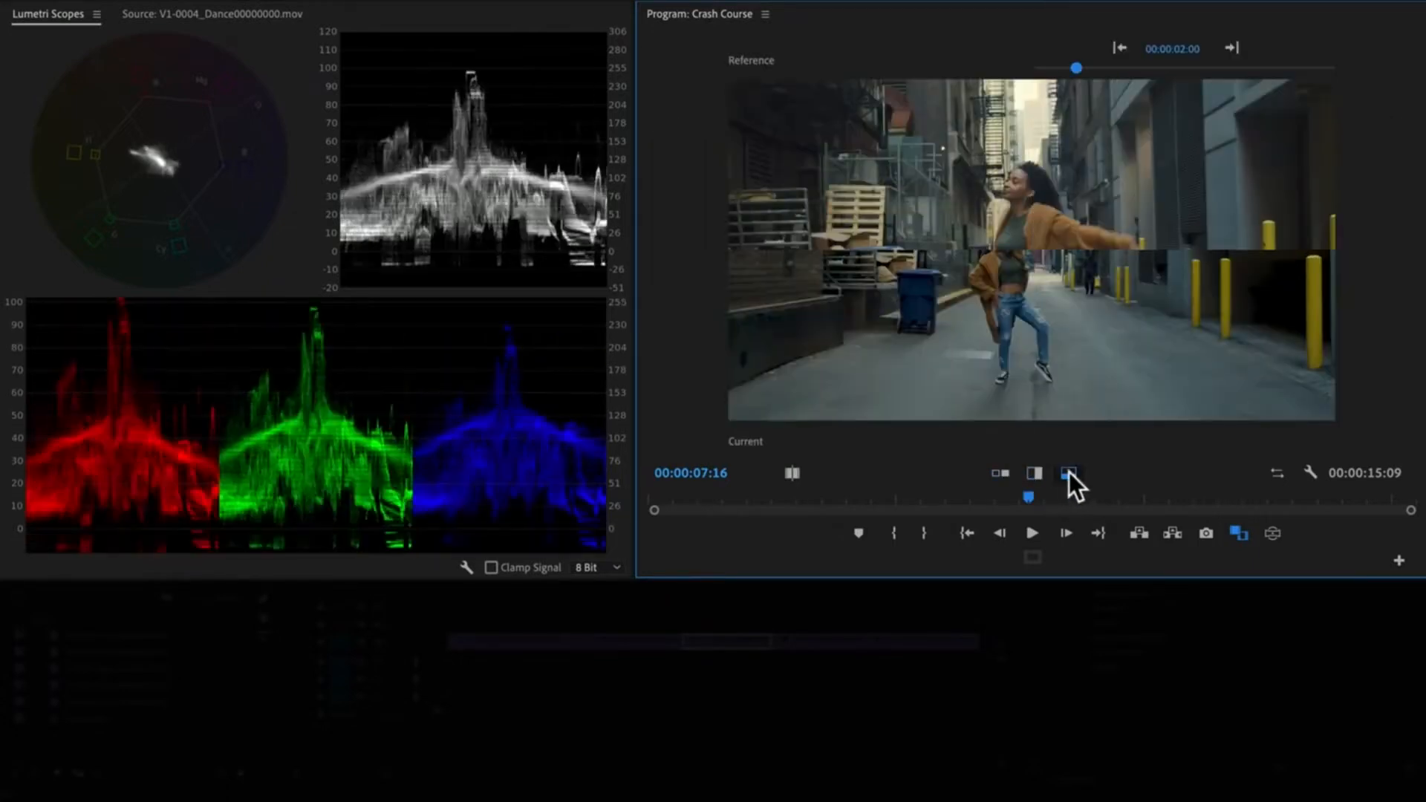
pyautogui.click(990, 474)
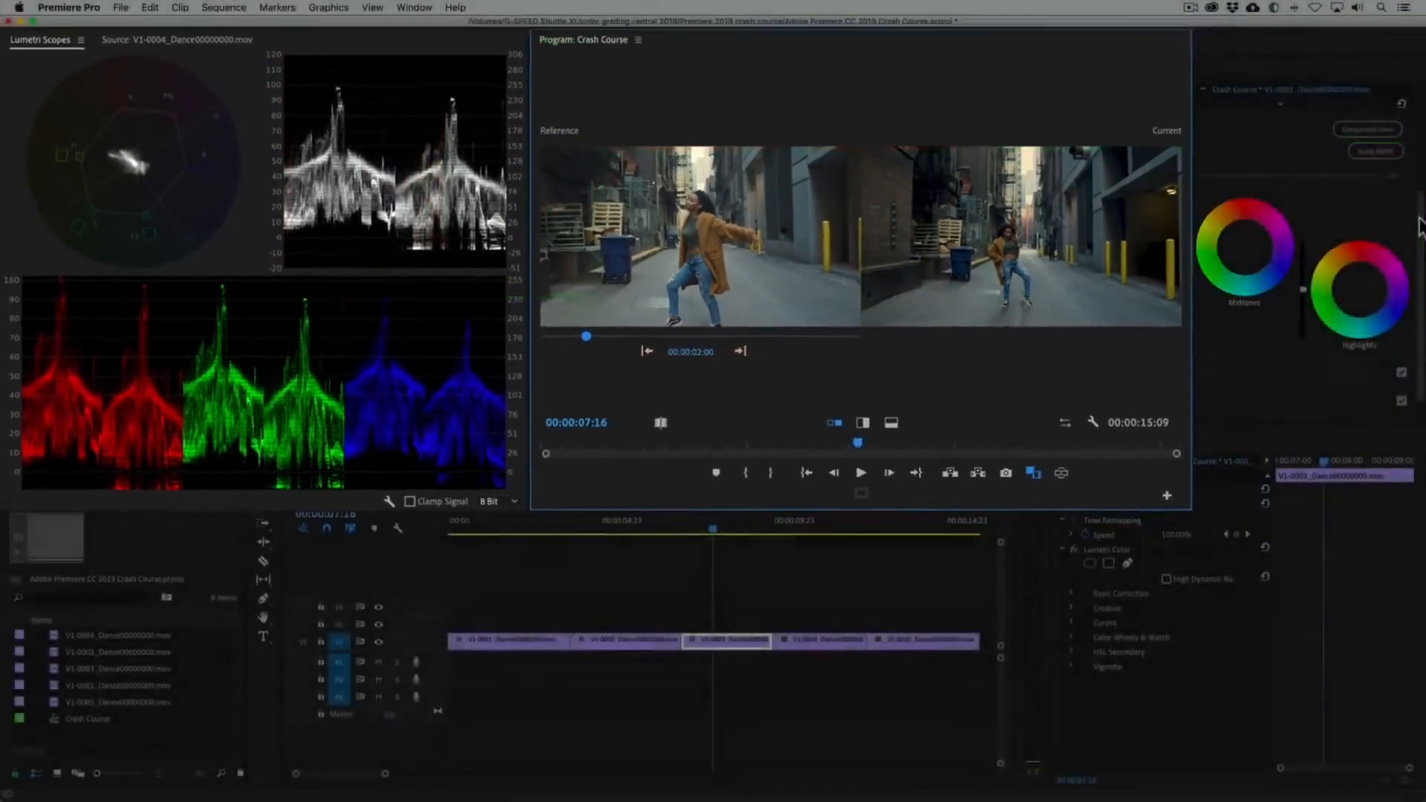
# Step: Match clip V1-0003 to the reference in Basic Correction by setting Exposure to 0.6 and Blacks to -25.4
pyautogui.moveTo(1420, 220); pyautogui.dragTo(1418, 141)
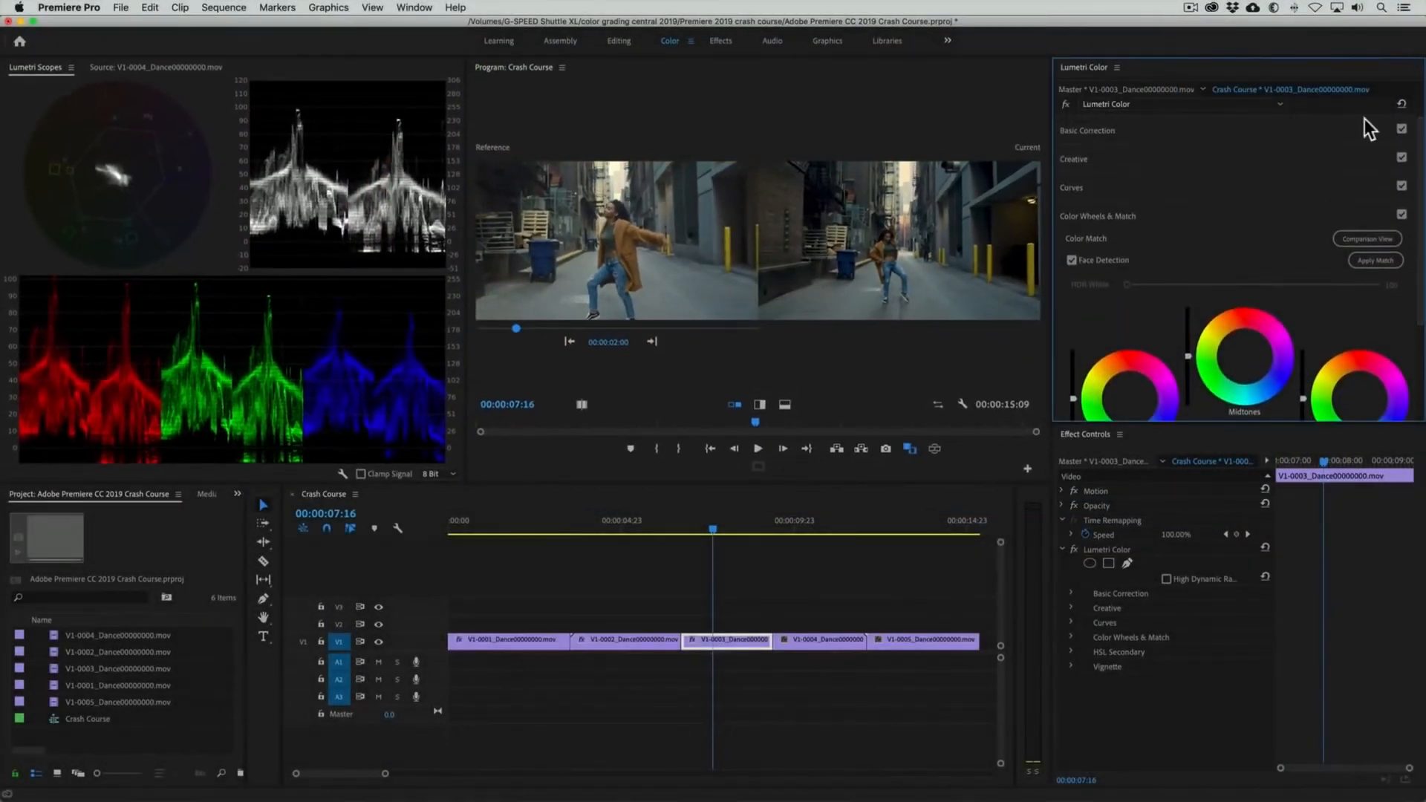
pyautogui.click(1107, 130)
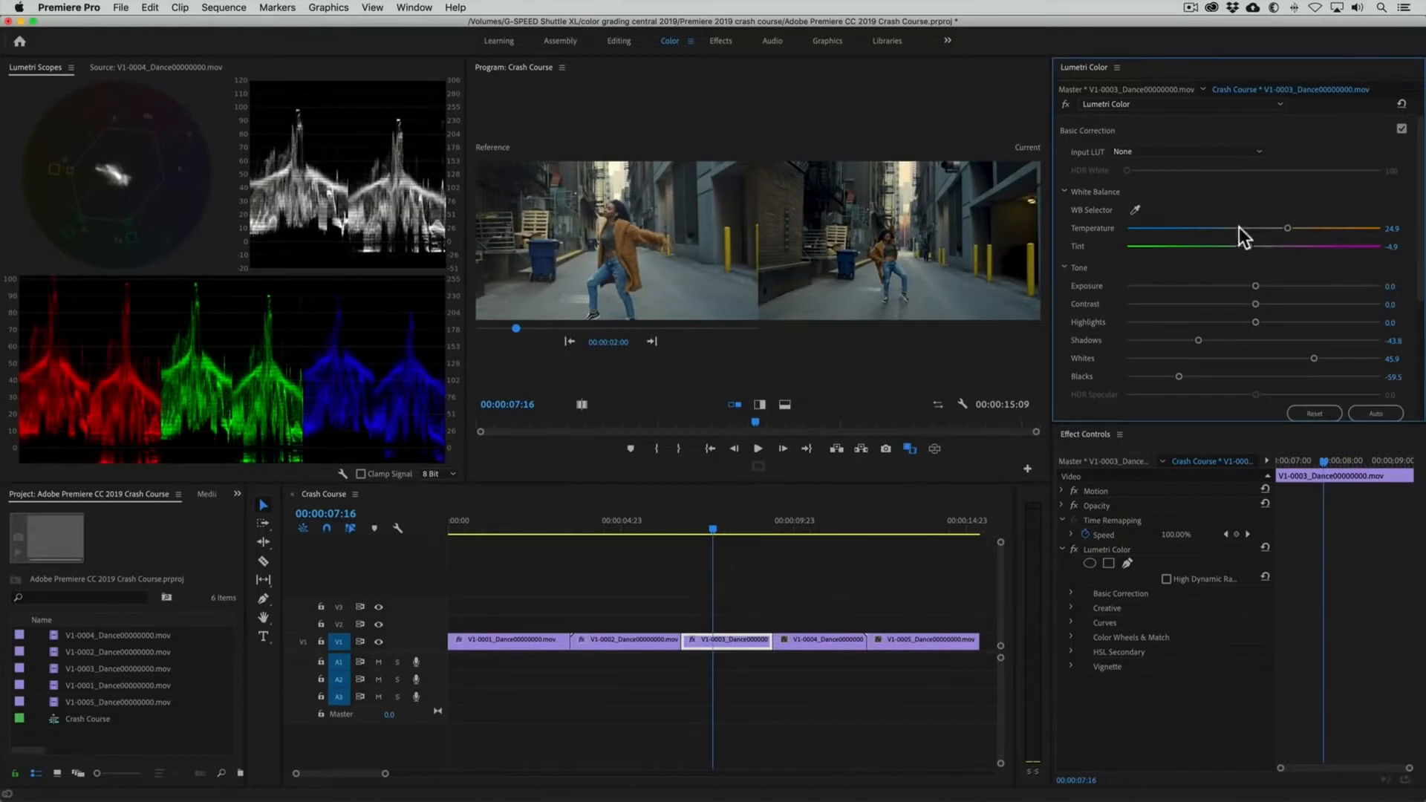
pyautogui.moveTo(1255, 286); pyautogui.dragTo(1268, 286)
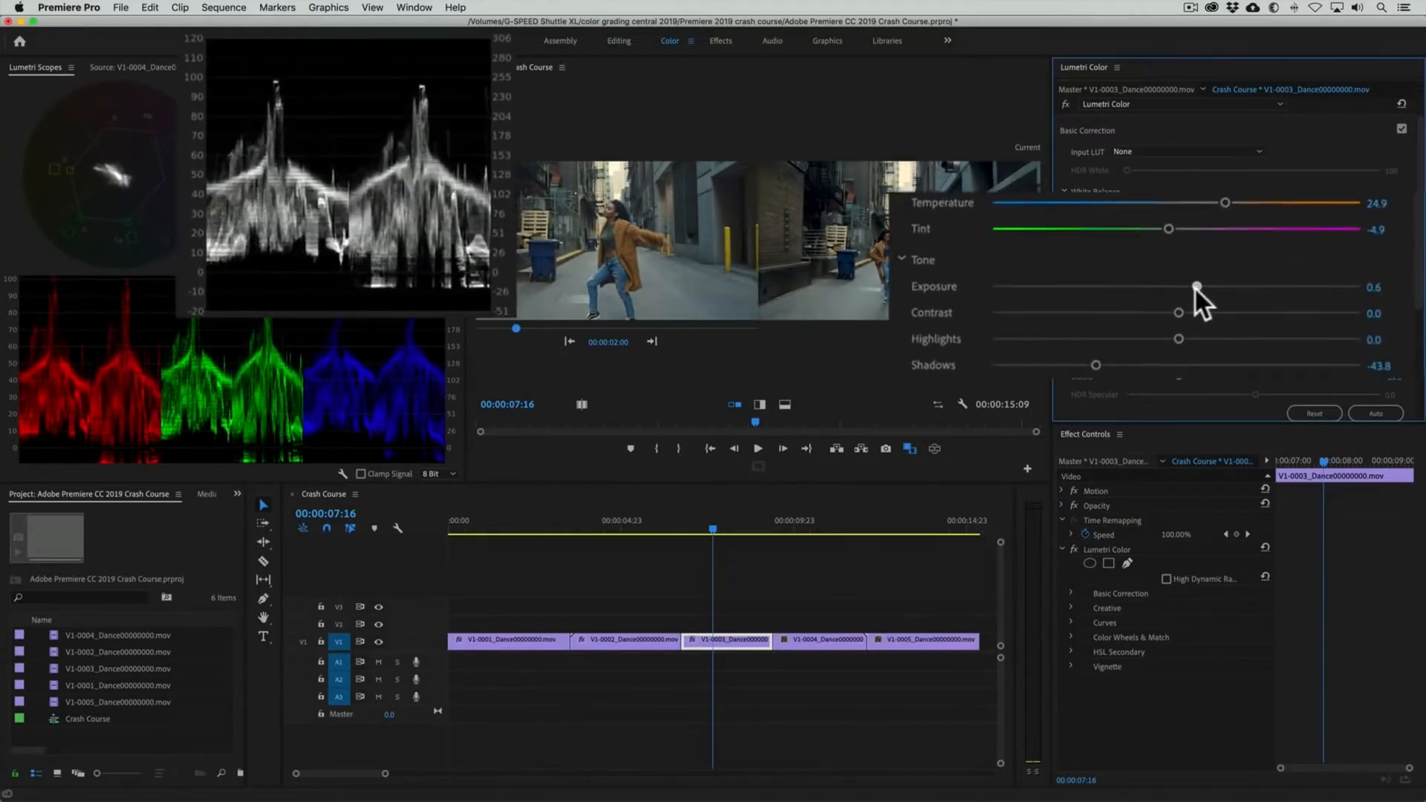
pyautogui.moveTo(1413, 280); pyautogui.dragTo(1419, 324)
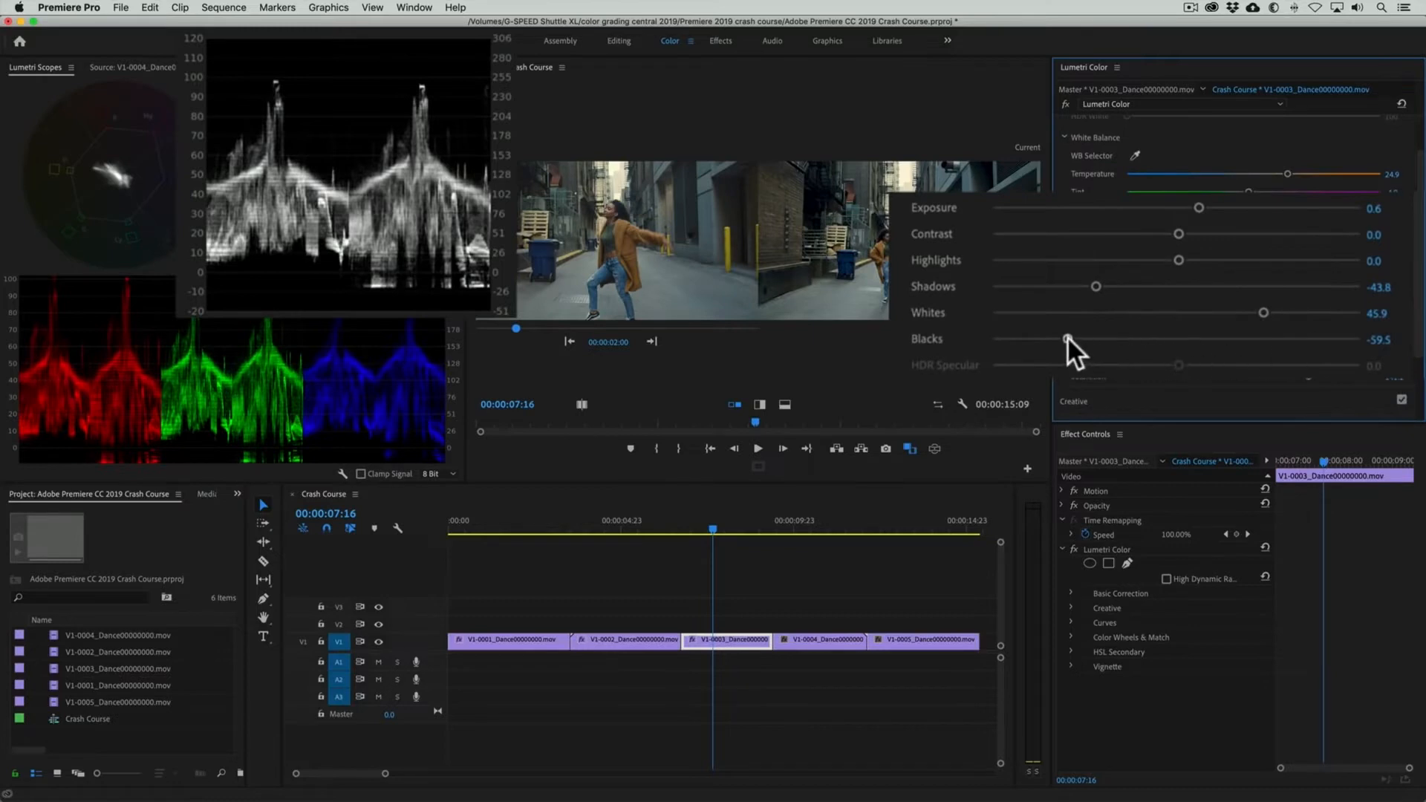
pyautogui.moveTo(1067, 335); pyautogui.dragTo(1129, 336)
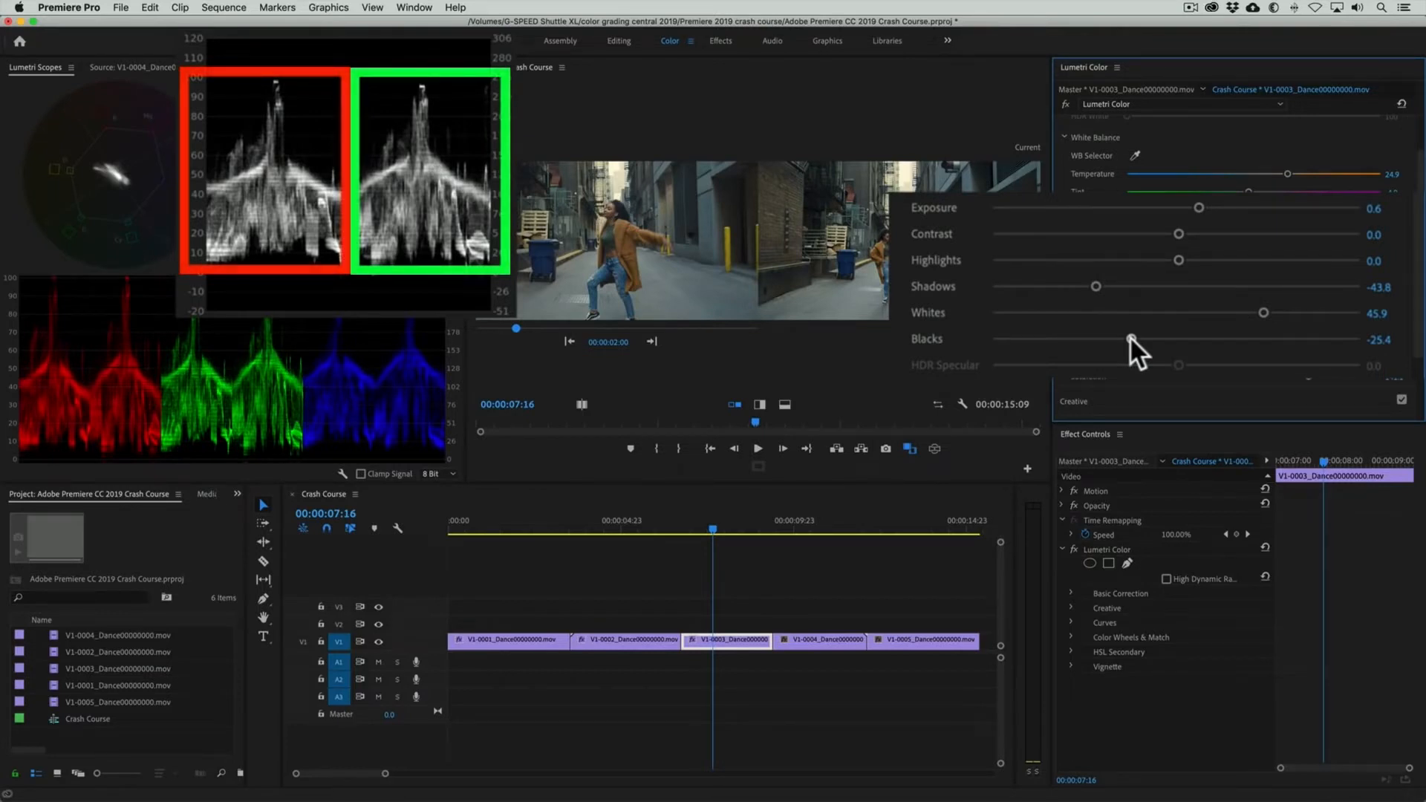
pyautogui.scroll(-5, 1129, 336)
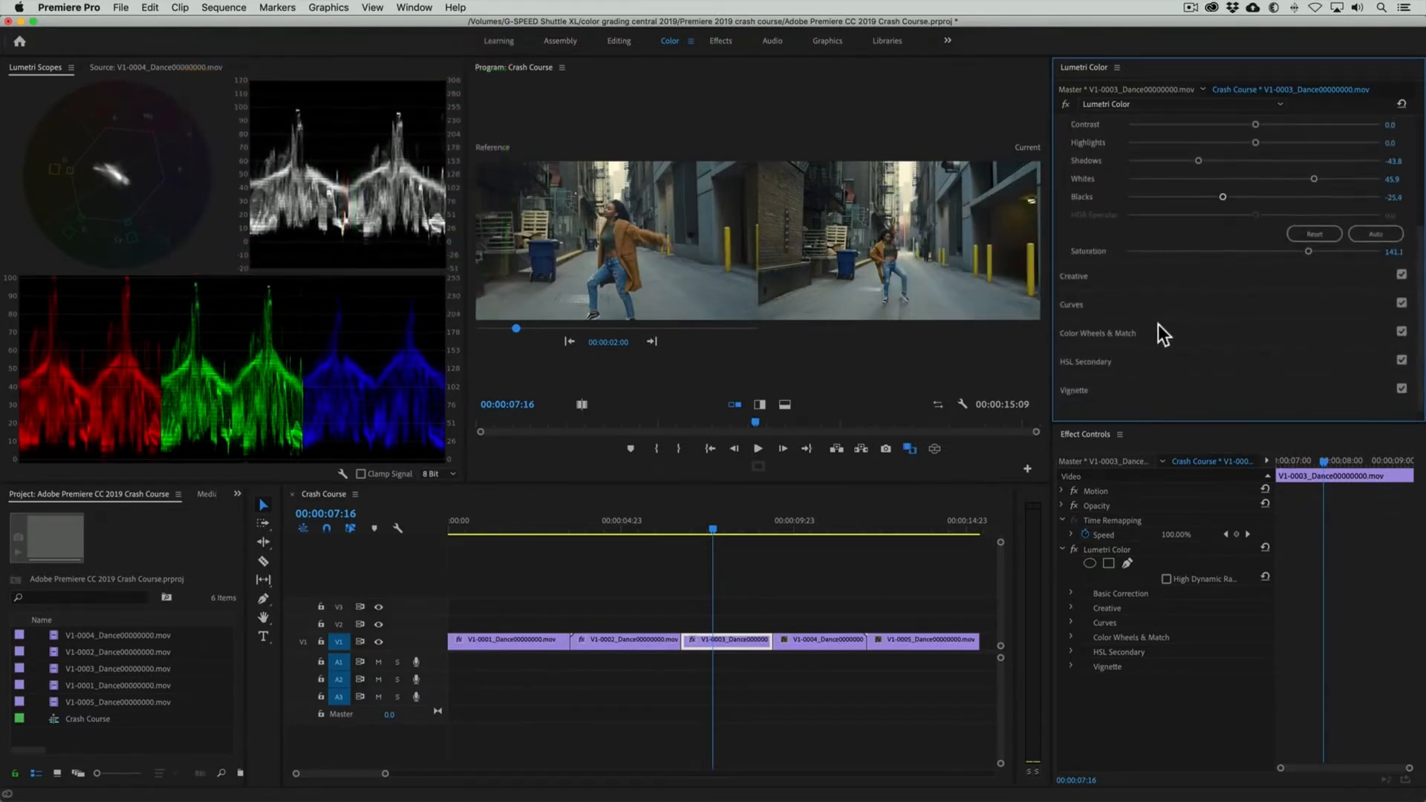
# Step: Reopen the Color Wheels & Match controls and turn off Comparison View
pyautogui.click(1148, 330)
pyautogui.scroll(3, 1321, 201)
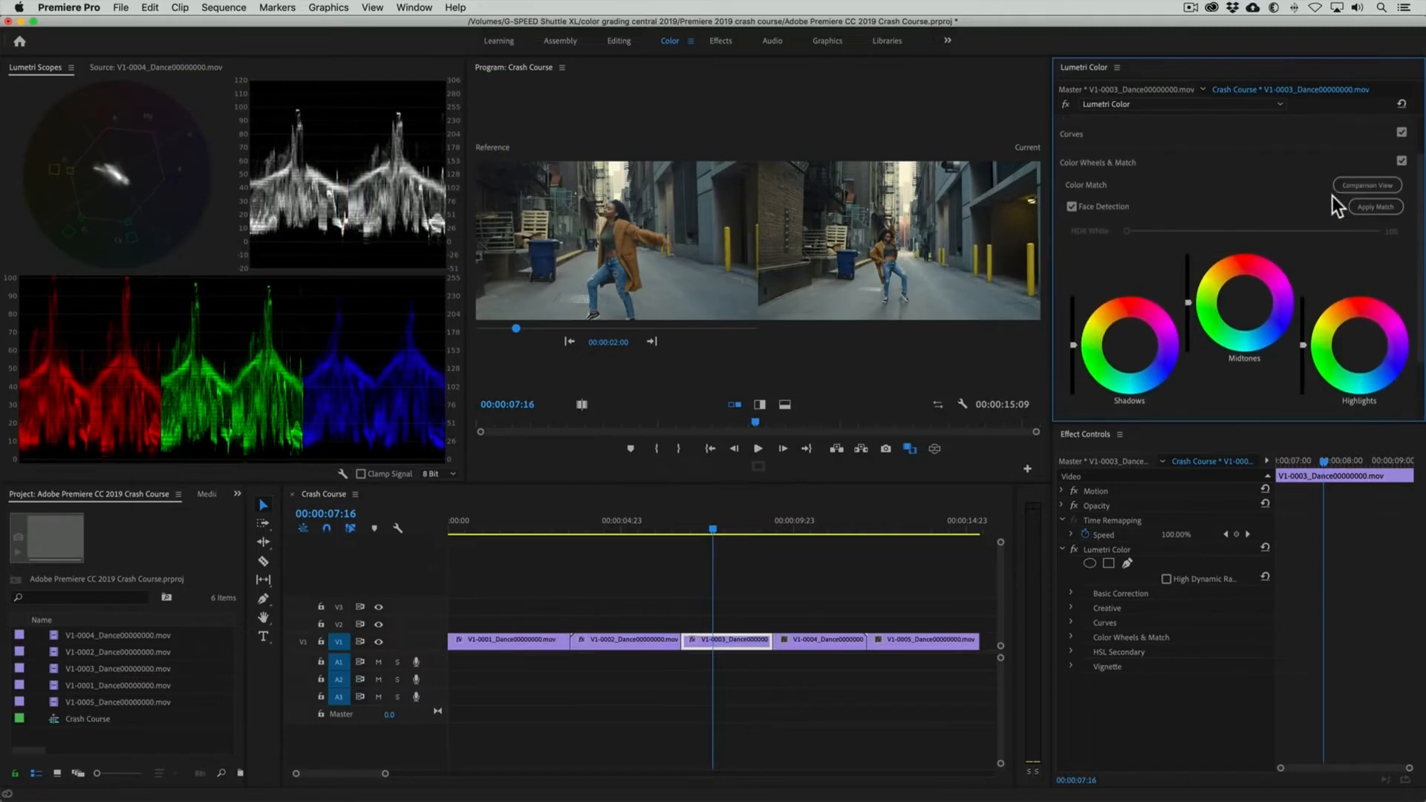
pyautogui.click(1355, 186)
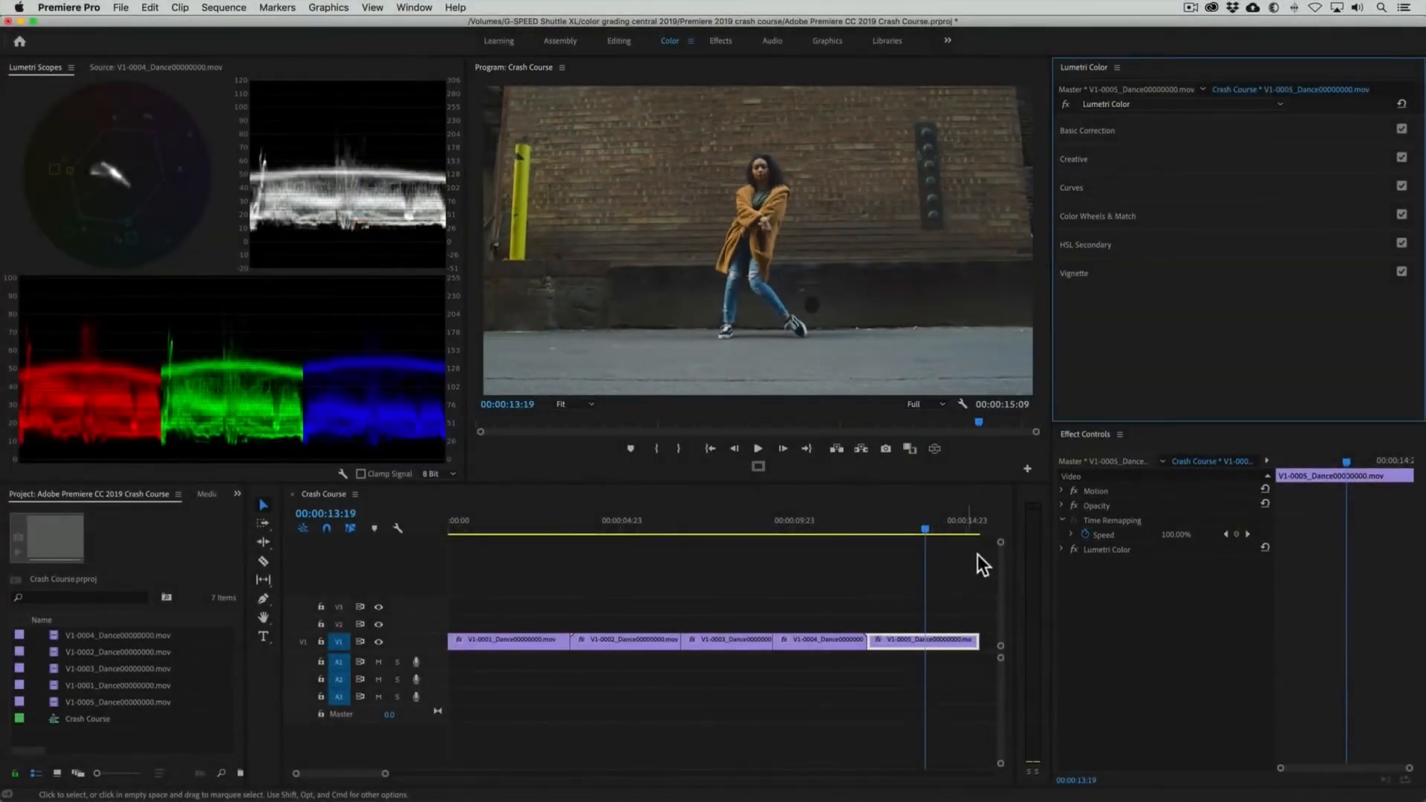
# Step: Open HSL Secondary for clip V1-0005 and sample the yellow pole as the key color
pyautogui.click(1103, 247)
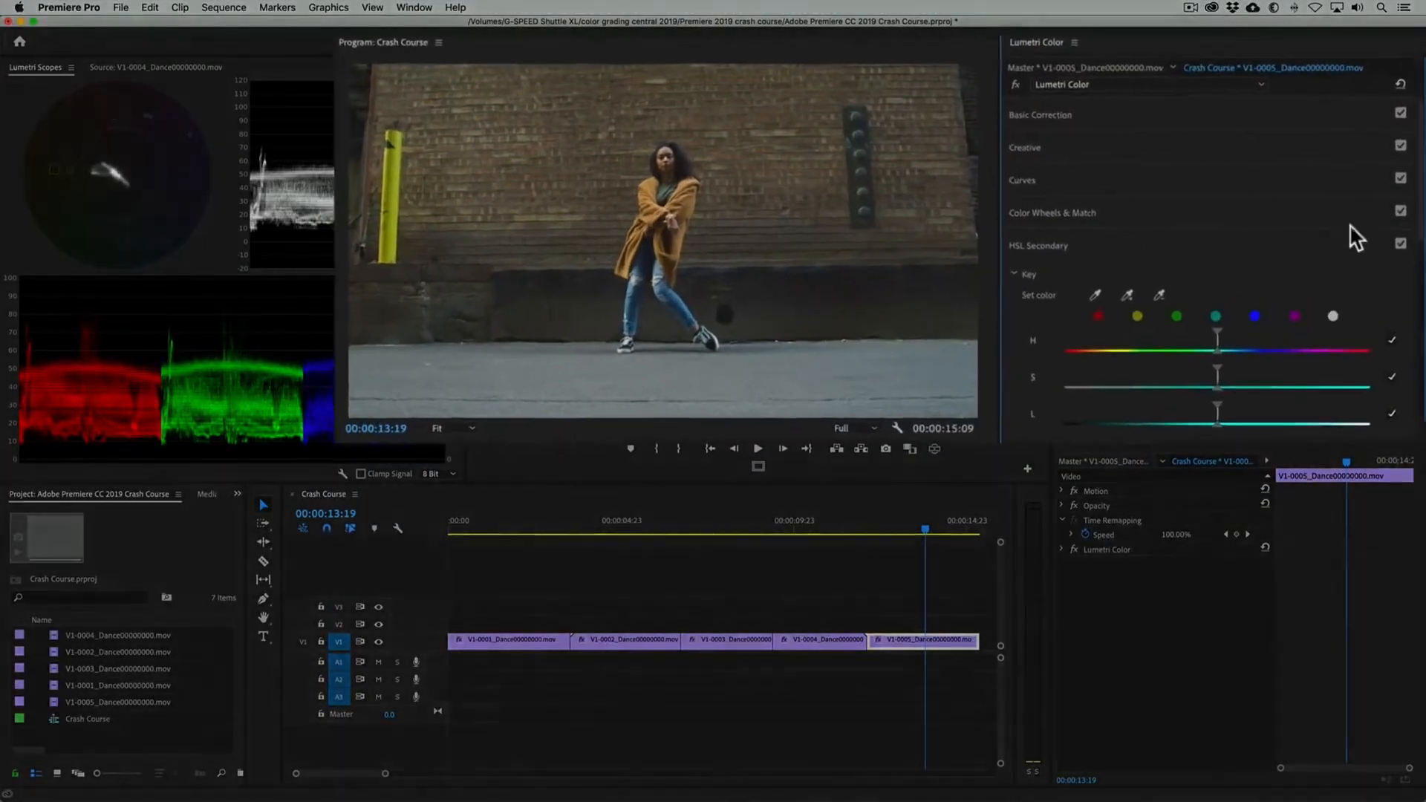
pyautogui.scroll(-3, 1352, 223)
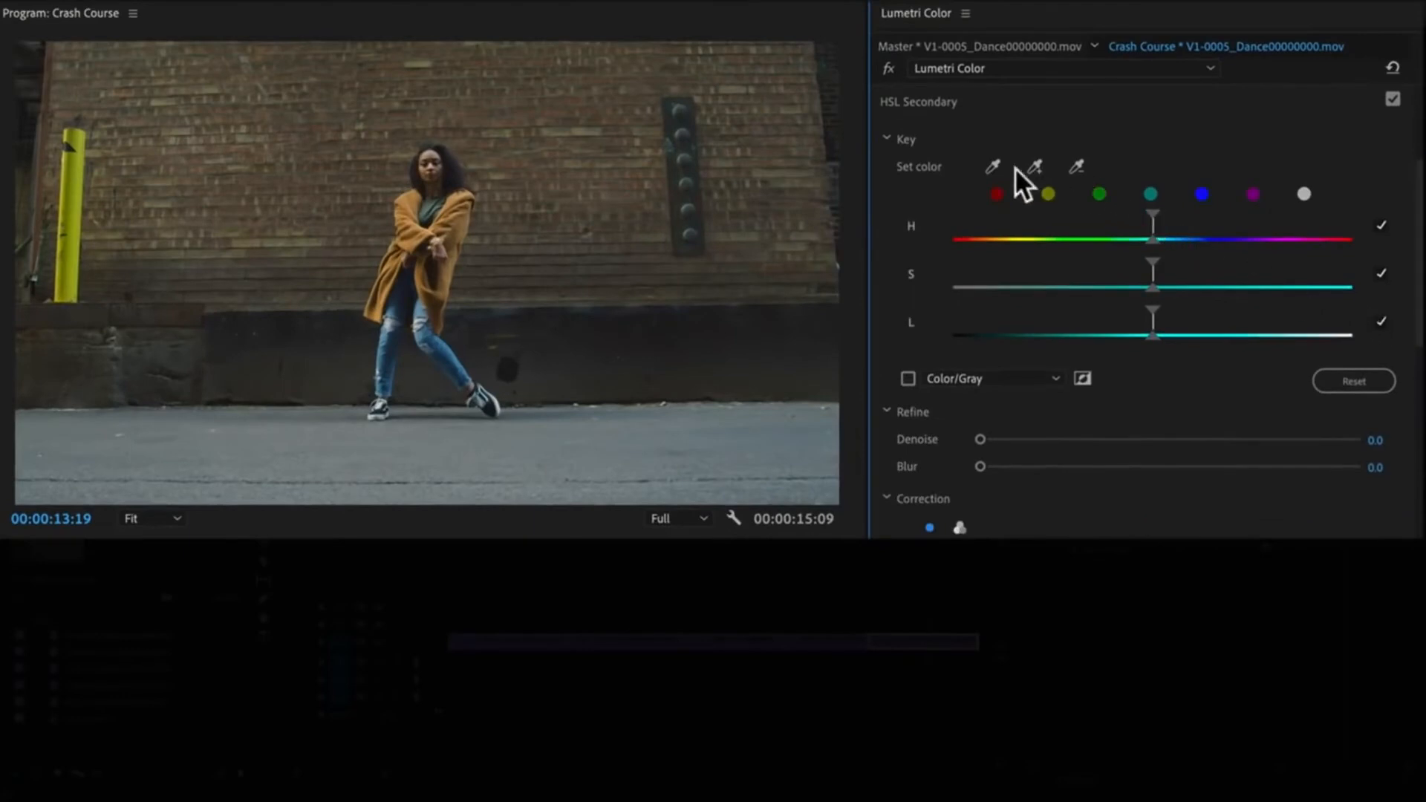
pyautogui.click(996, 163)
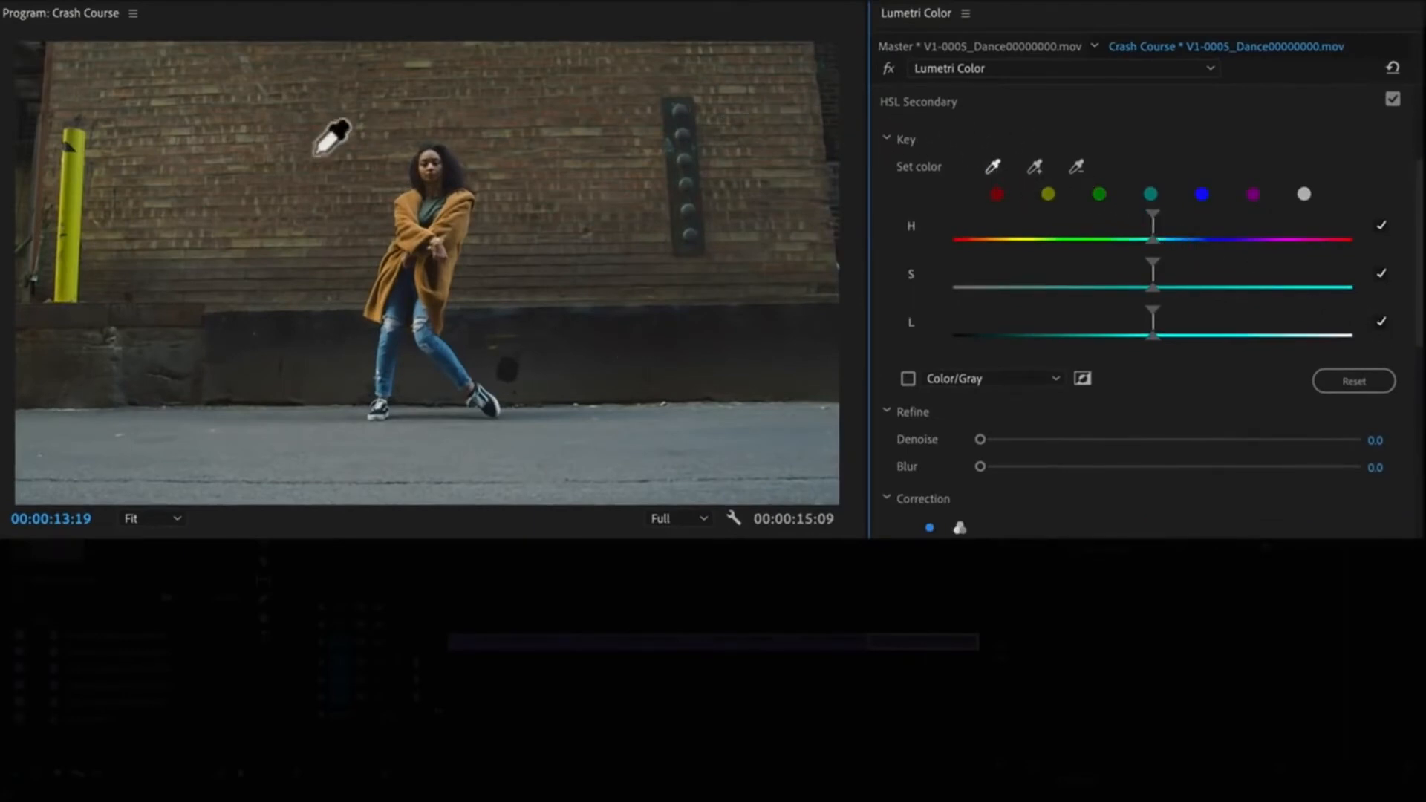
pyautogui.moveTo(83, 159); pyautogui.dragTo(82, 261)
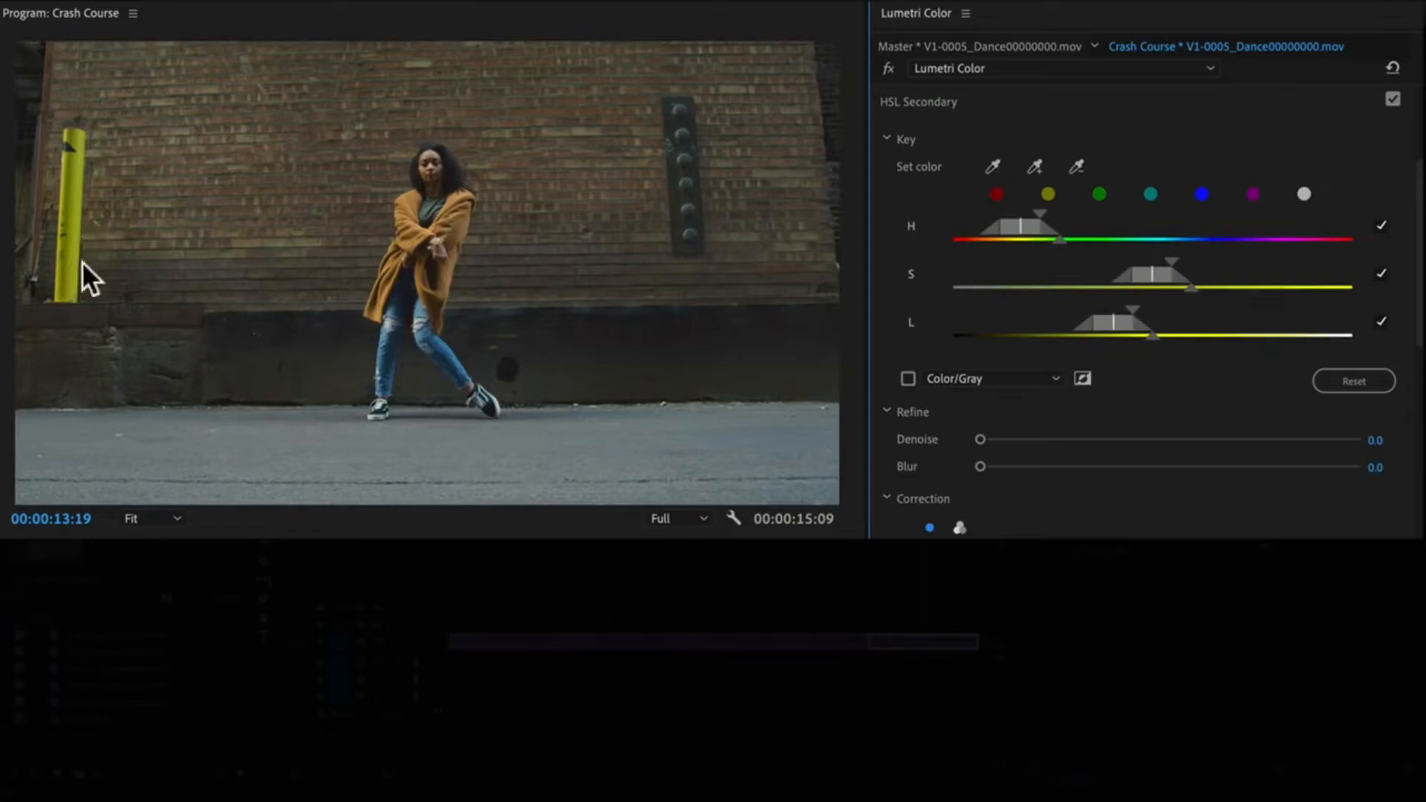
# Step: Refine the yellow key's hue, saturation and luminance ranges using the Color/Gray preview, and set Denoise to 17.0 and Blur to 4.9
pyautogui.click(907, 377)
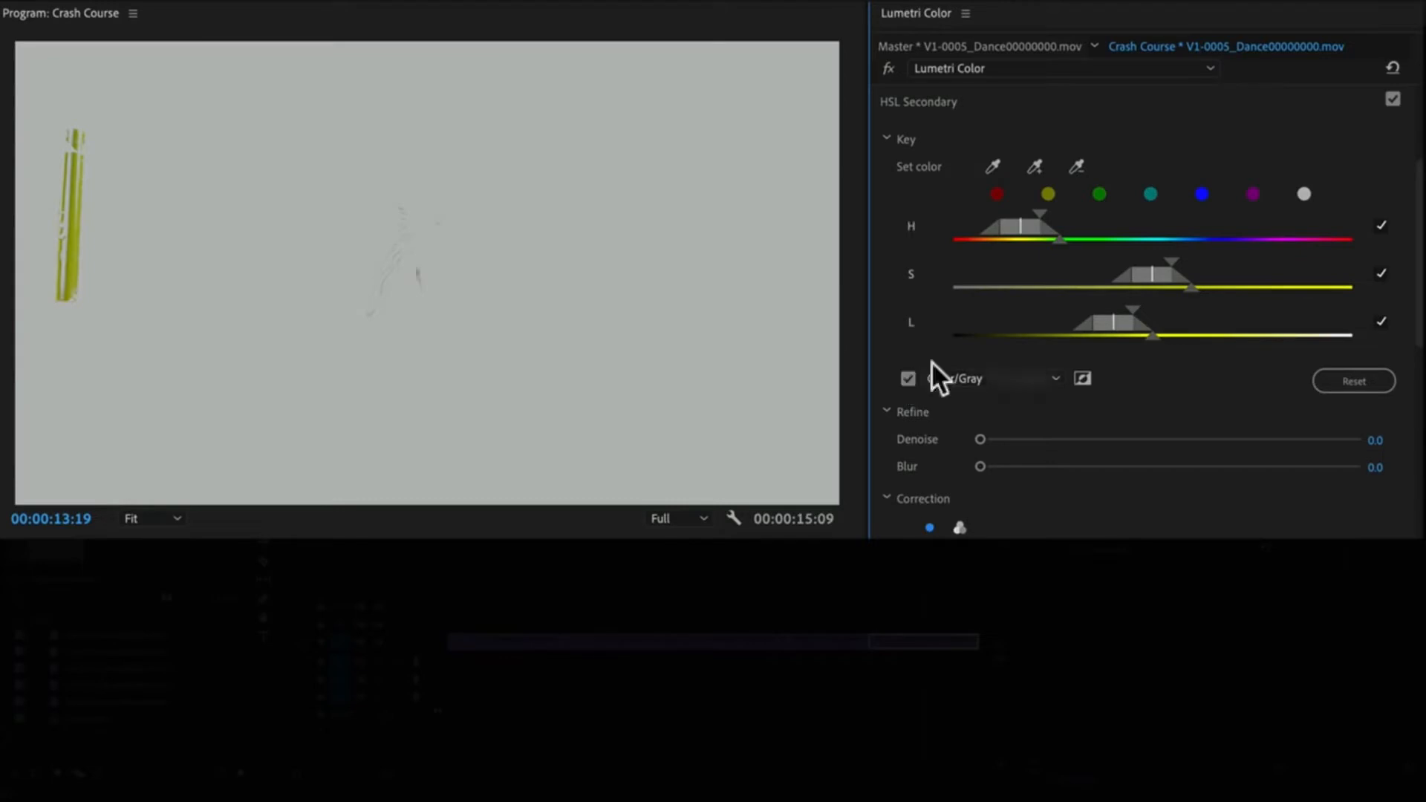
pyautogui.moveTo(1172, 261); pyautogui.dragTo(1204, 261)
pyautogui.moveTo(1133, 309)
pyautogui.mouseDown()
pyautogui.moveTo(1181, 307)
pyautogui.moveTo(1117, 323)
pyautogui.mouseUp()
pyautogui.moveTo(1009, 225); pyautogui.dragTo(1022, 226)
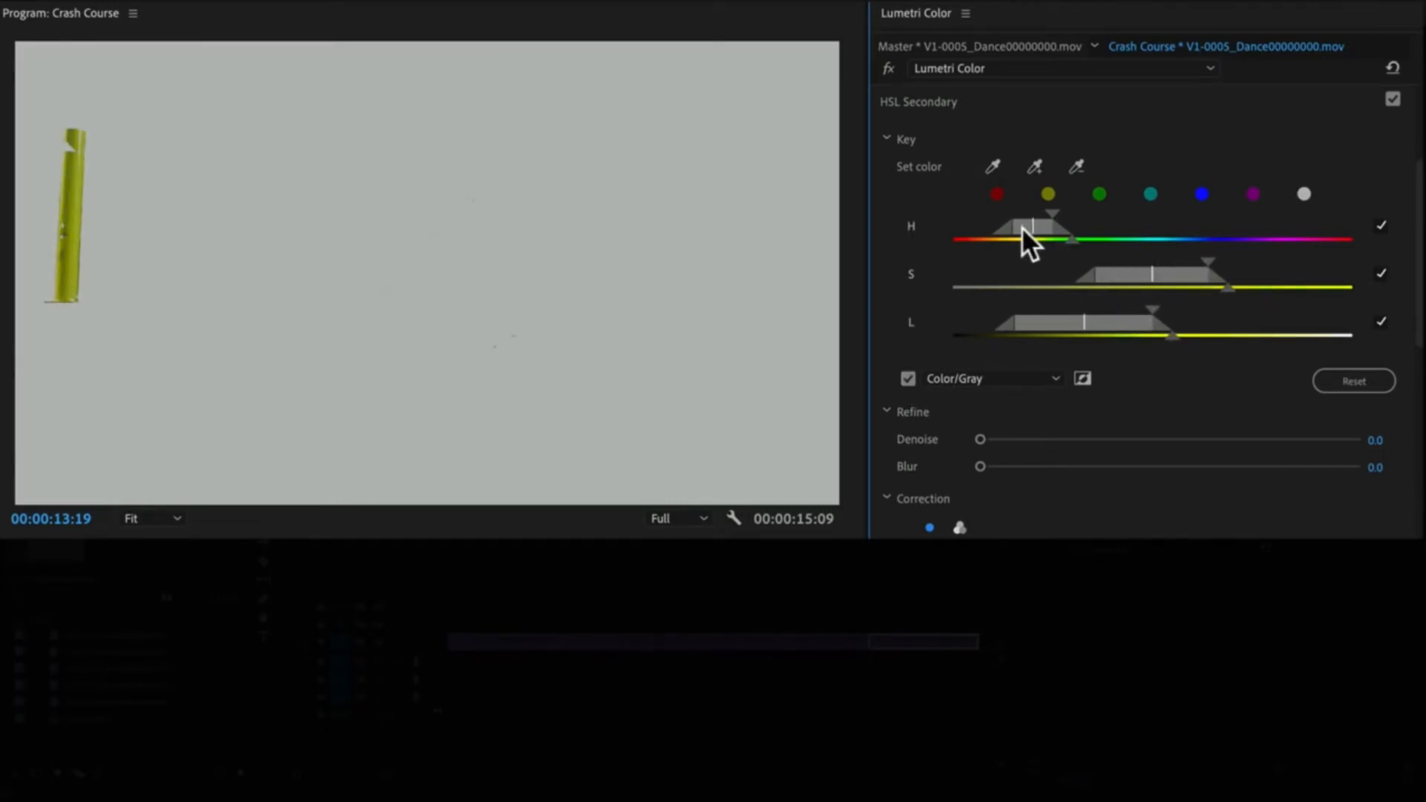
pyautogui.moveTo(1208, 262); pyautogui.dragTo(1221, 260)
pyautogui.moveTo(1152, 305); pyautogui.dragTo(1157, 306)
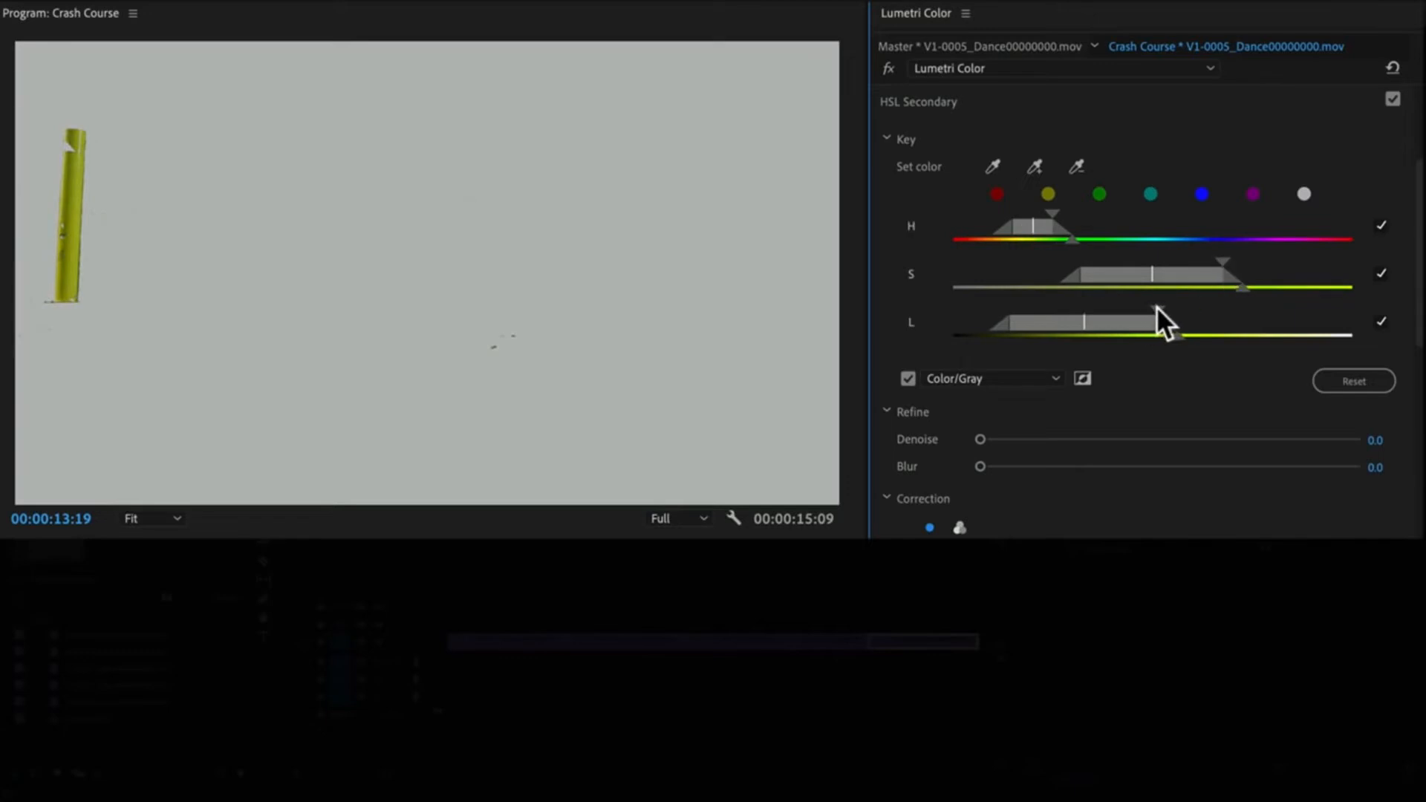
pyautogui.moveTo(980, 440); pyautogui.dragTo(1044, 439)
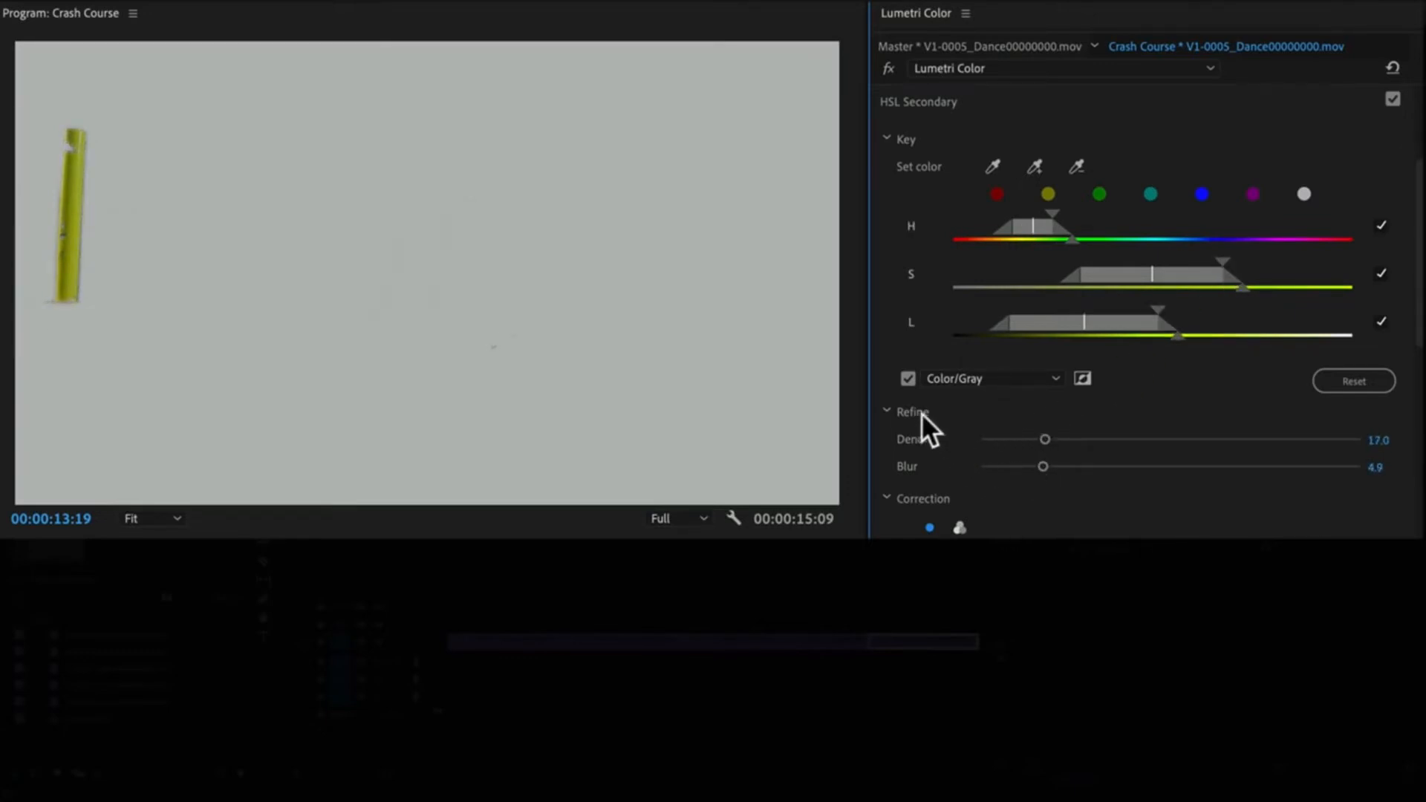
pyautogui.click(907, 379)
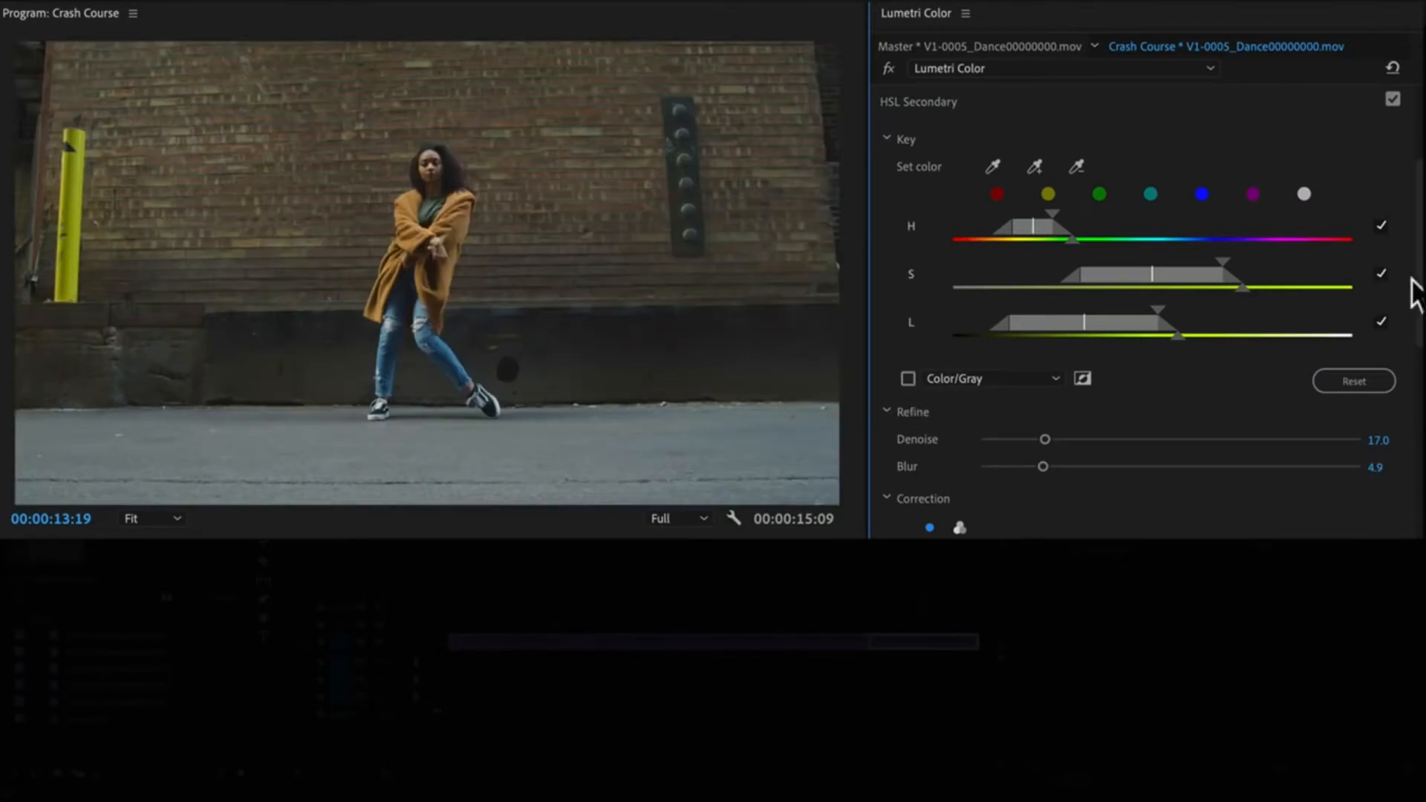
# Step: Shift the keyed yellow pole slightly toward red with the HSL Secondary correction wheel
pyautogui.scroll(-1, 1415, 297)
pyautogui.moveTo(1420, 304); pyautogui.dragTo(1416, 449)
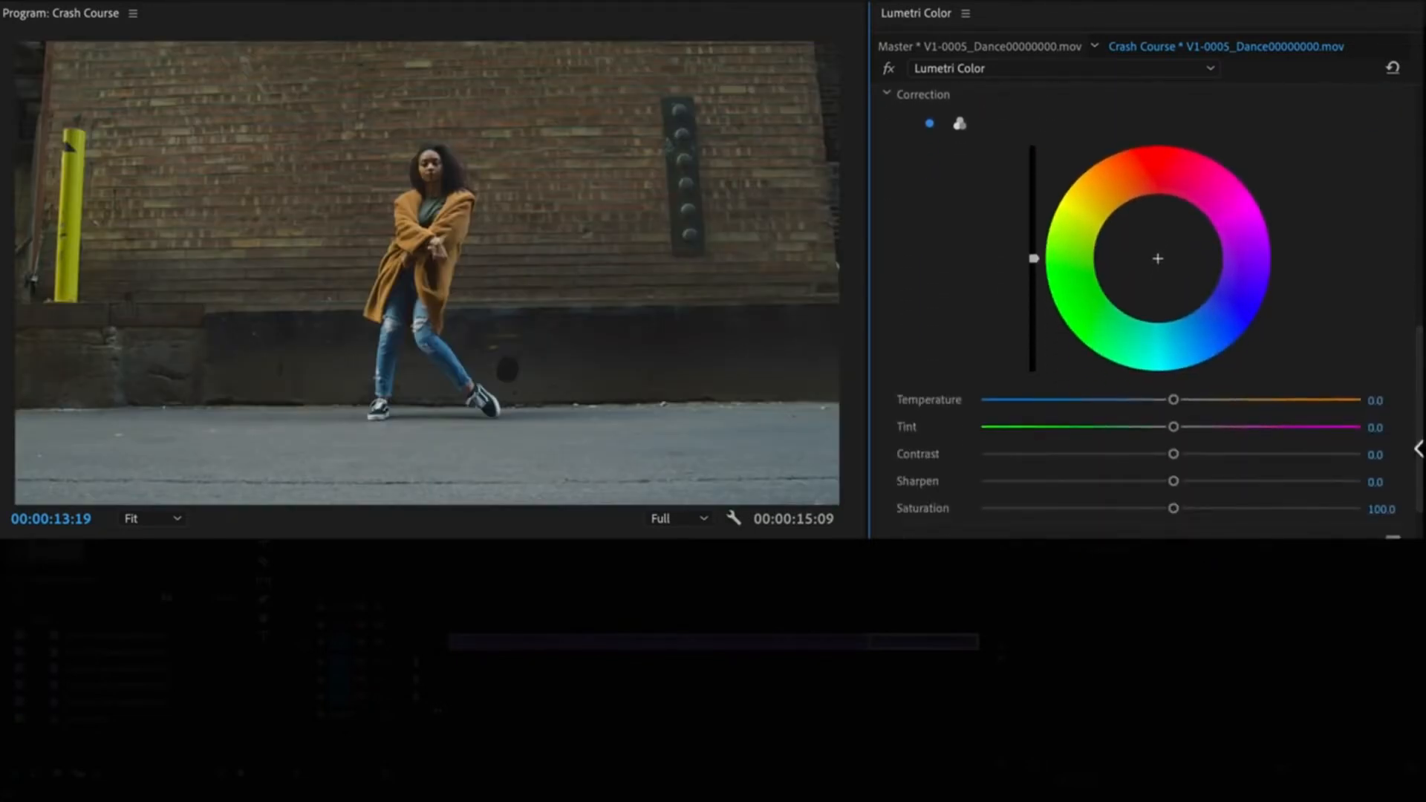
pyautogui.moveTo(1160, 266); pyautogui.dragTo(1170, 236)
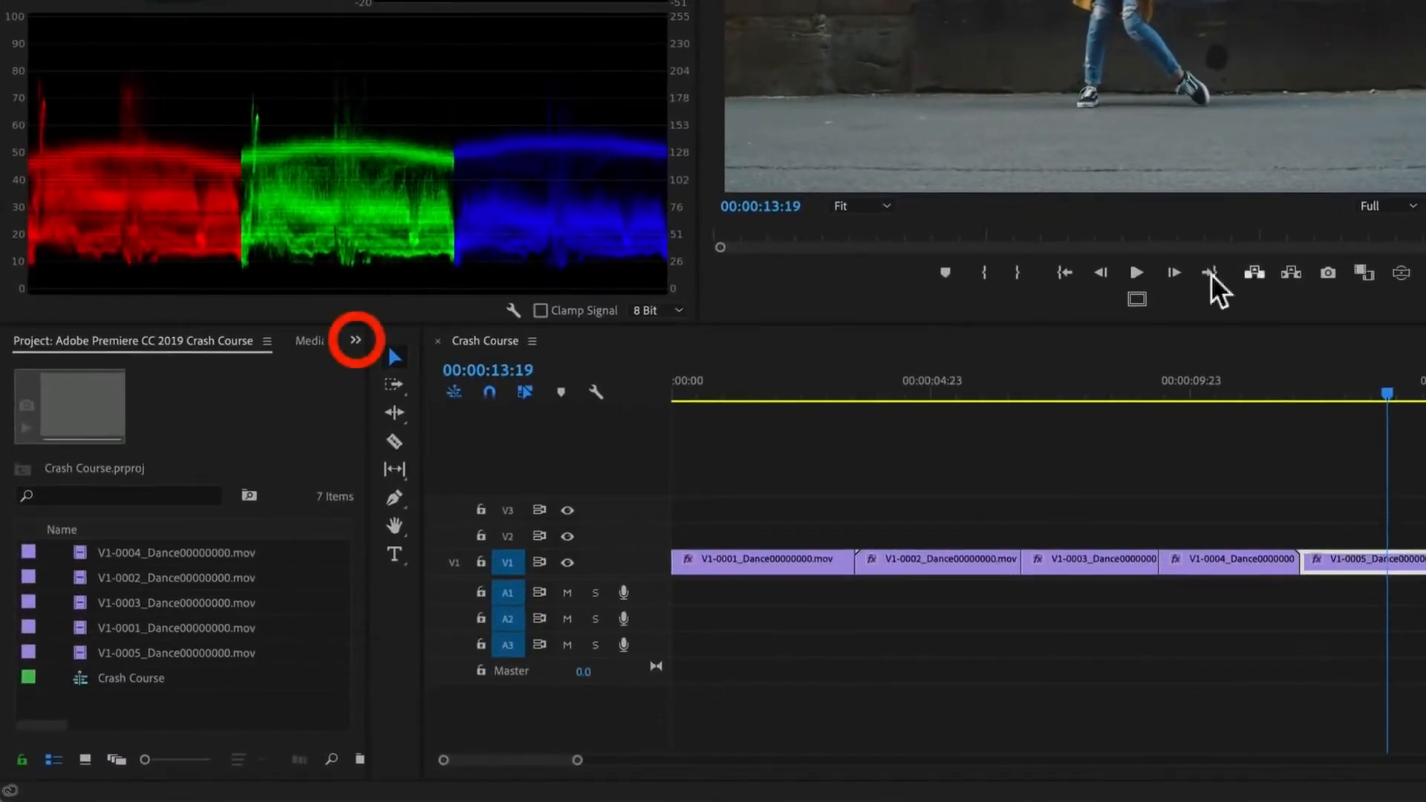
# Step: Search the effects for "lumetri color" and apply a second Lumetri Color effect to clip V1-0005
pyautogui.click(356, 340)
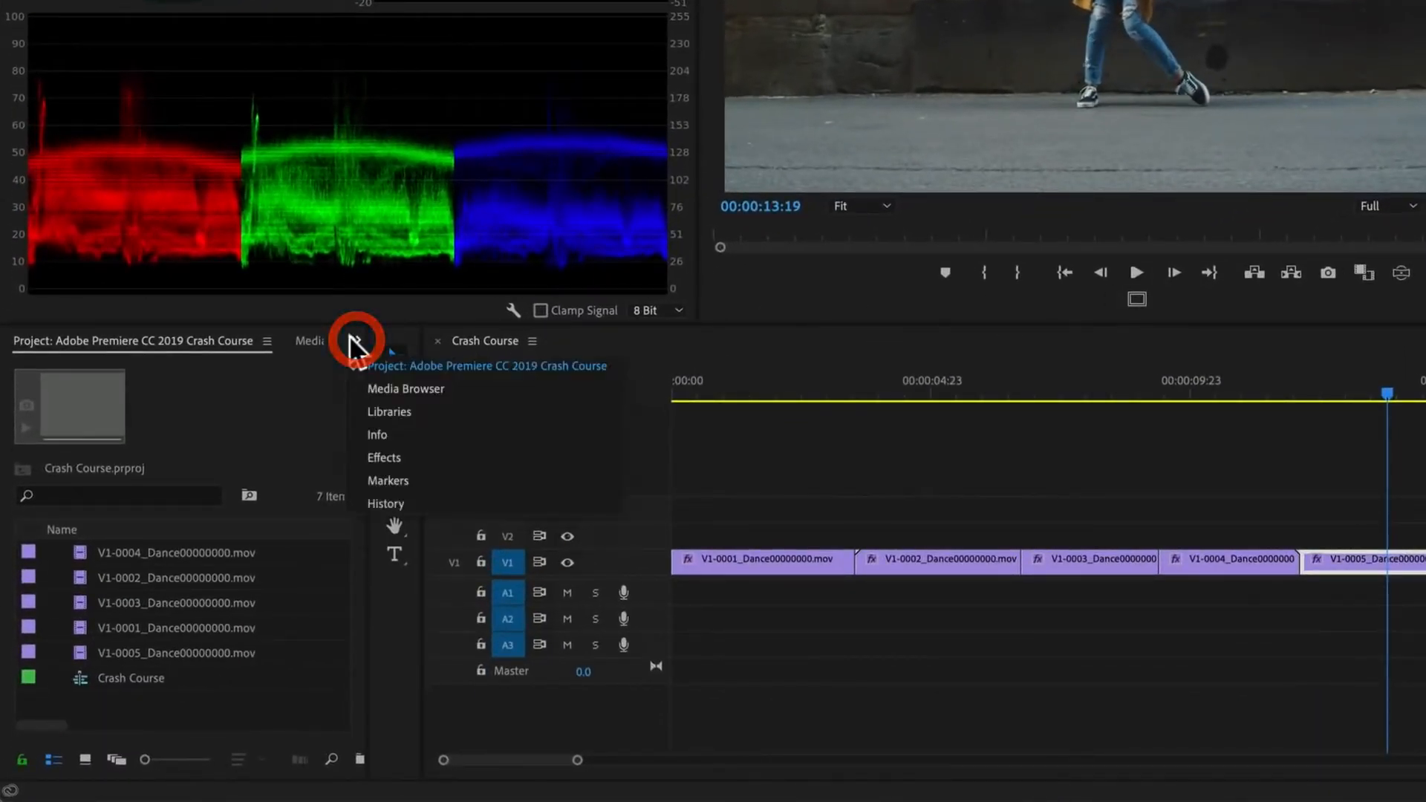
pyautogui.click(387, 456)
pyautogui.click(123, 366)
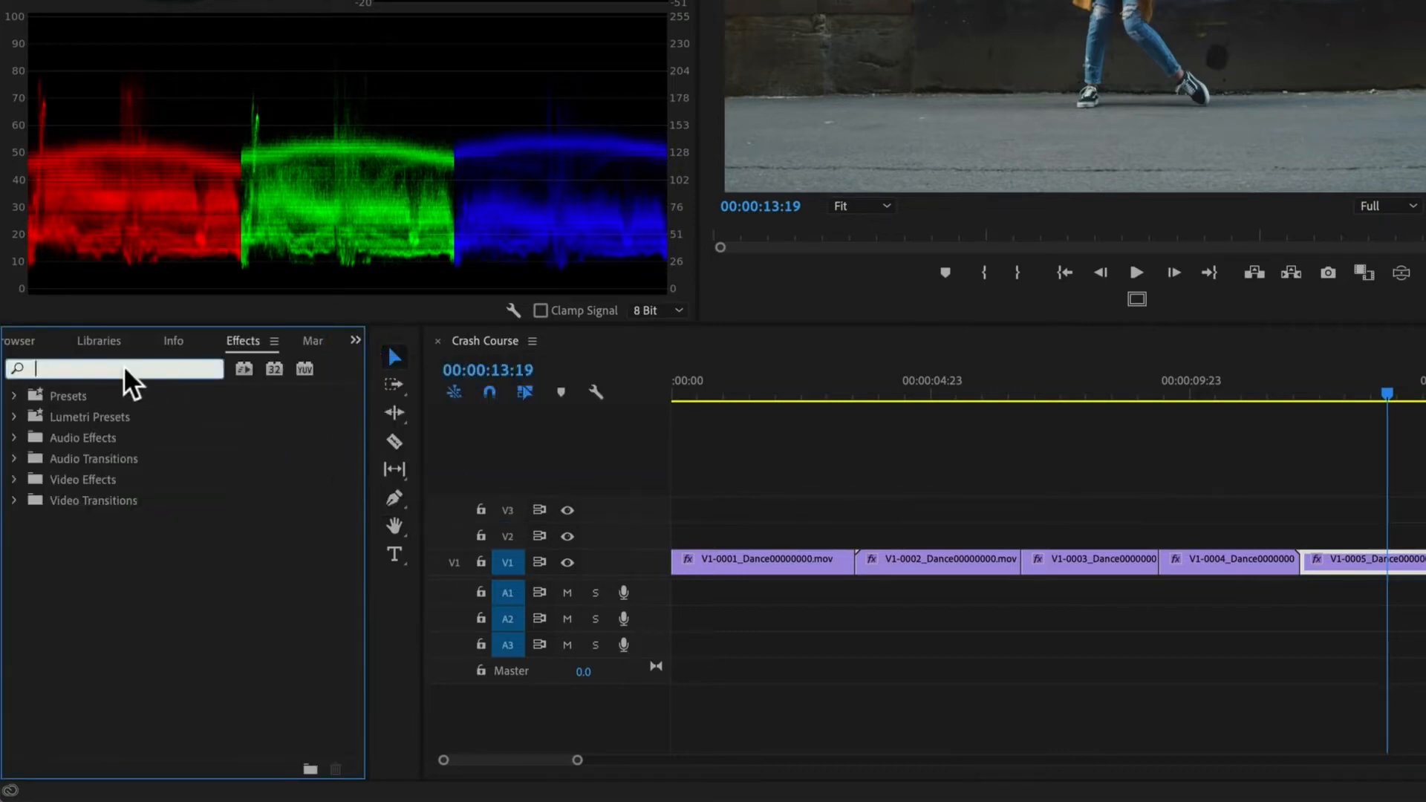
pyautogui.write('lumetri color')
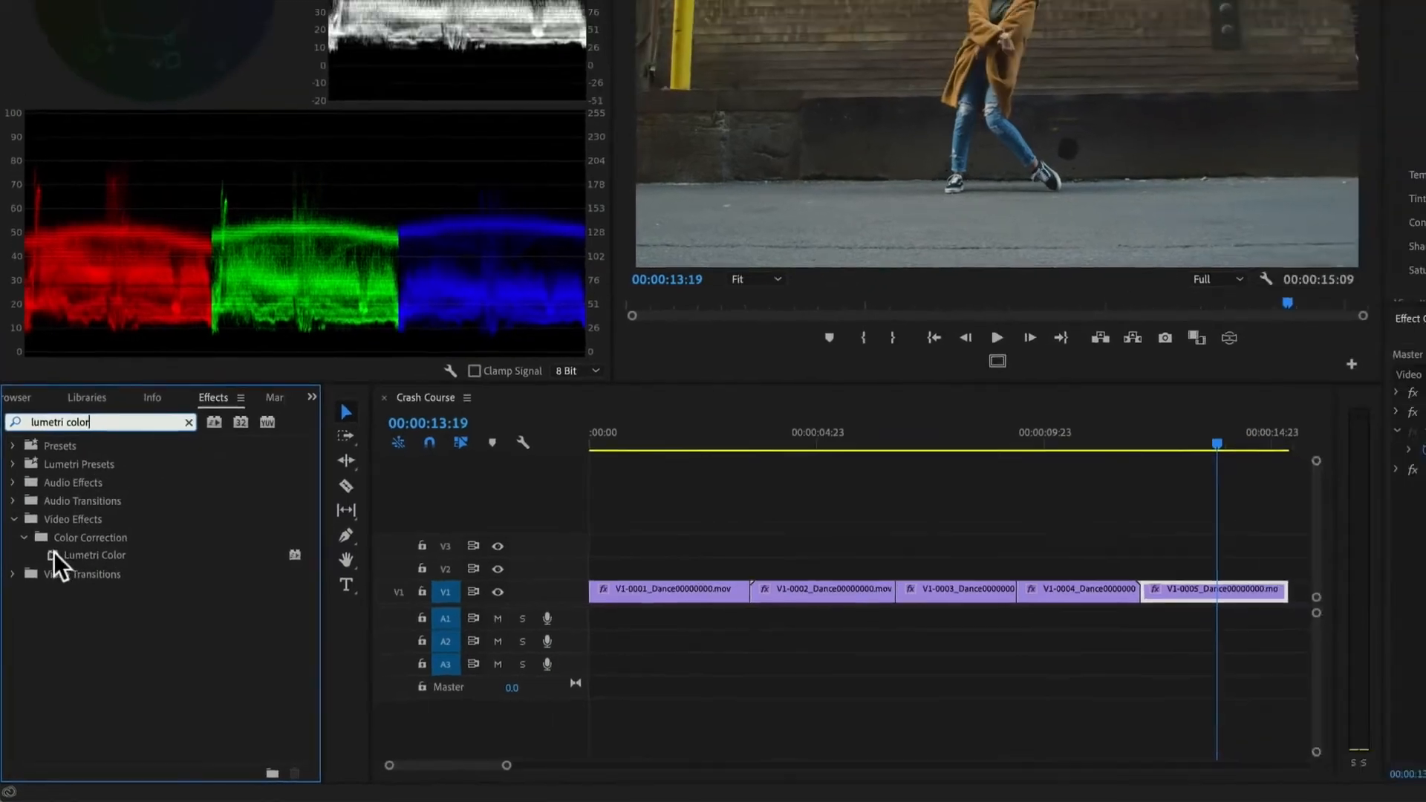
pyautogui.moveTo(63, 522); pyautogui.dragTo(1061, 586)
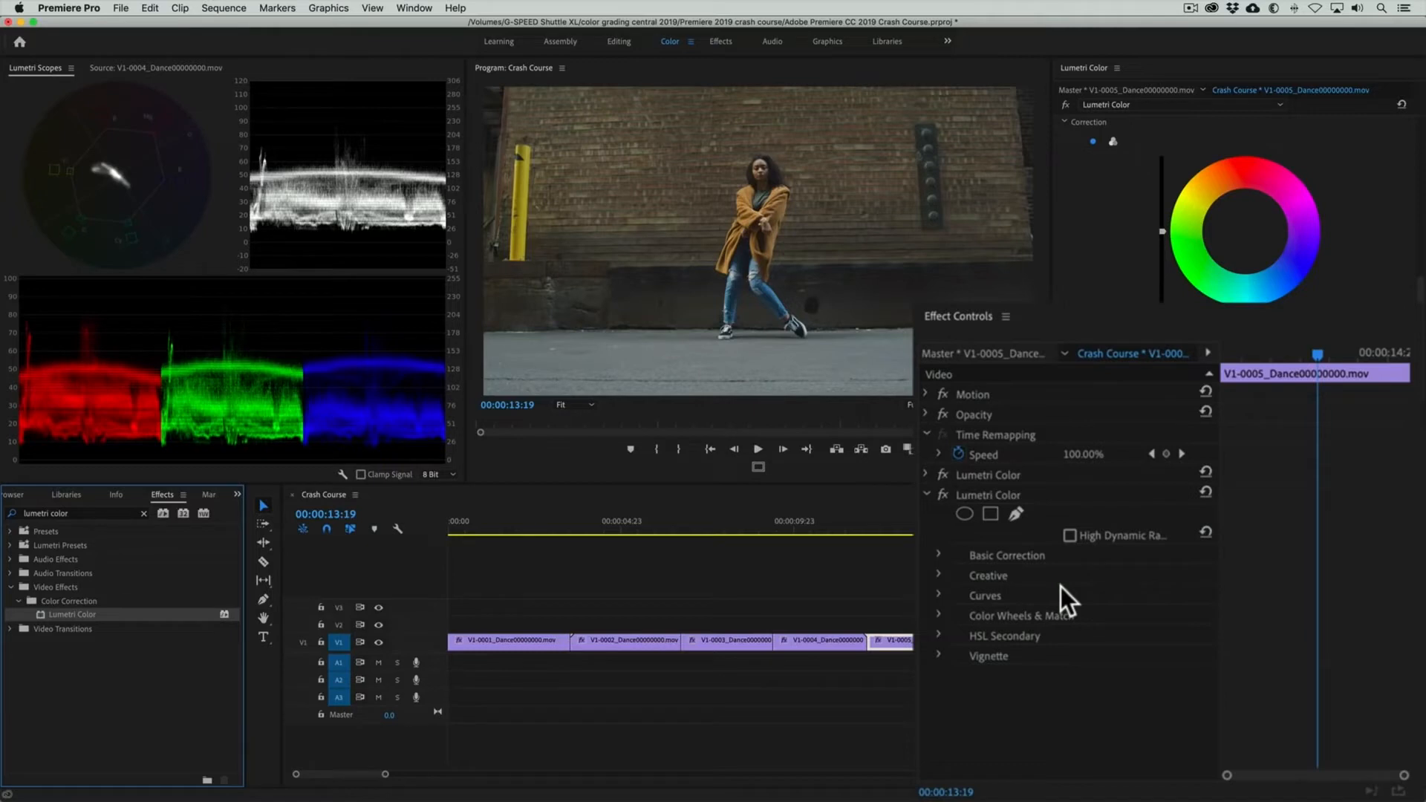
# Step: Add an ellipse mask to the second Lumetri Color effect, fit it around the dancer's head, and set Mask Feather to 66.0
pyautogui.click(965, 514)
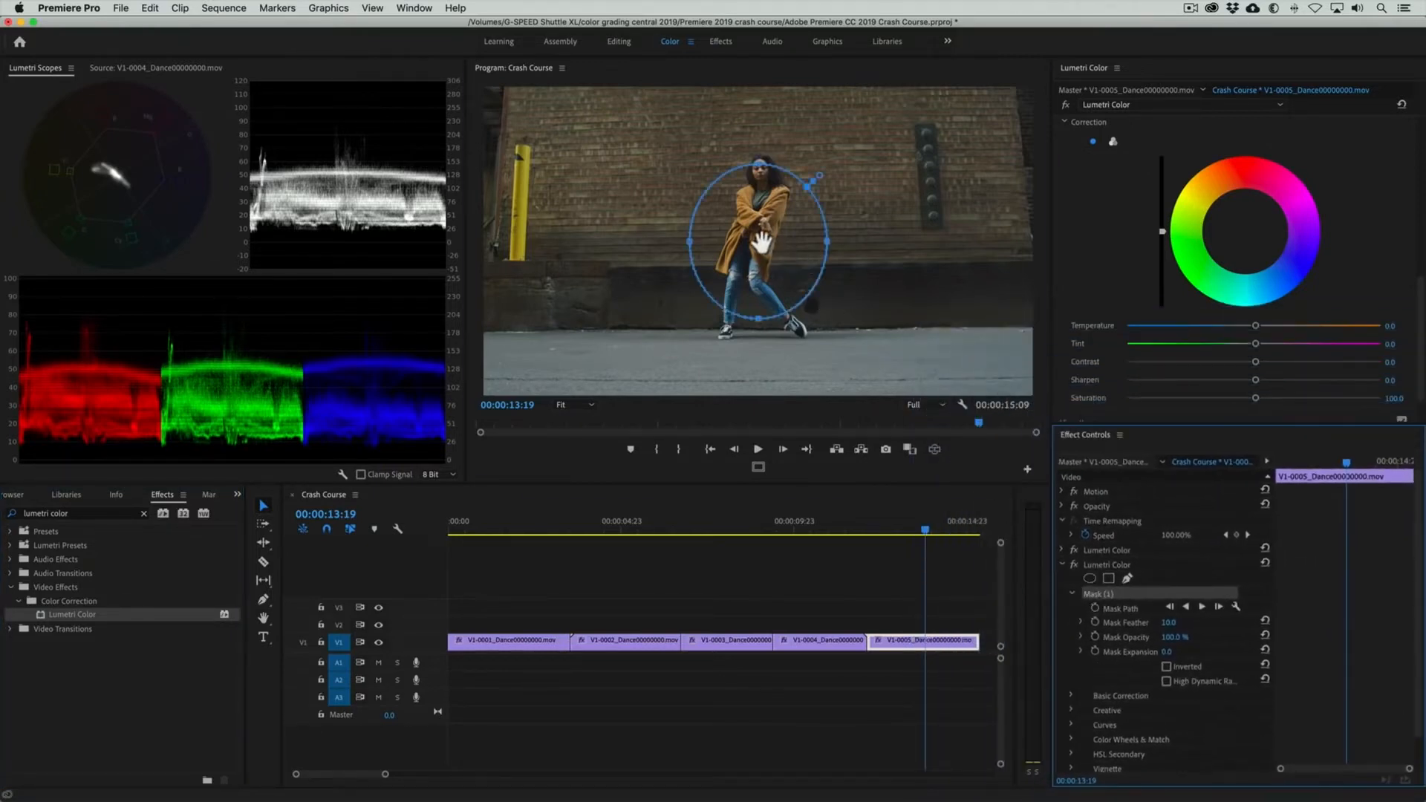
pyautogui.moveTo(760, 242); pyautogui.dragTo(780, 168)
pyautogui.moveTo(762, 90); pyautogui.dragTo(763, 151)
pyautogui.moveTo(763, 245); pyautogui.dragTo(765, 198)
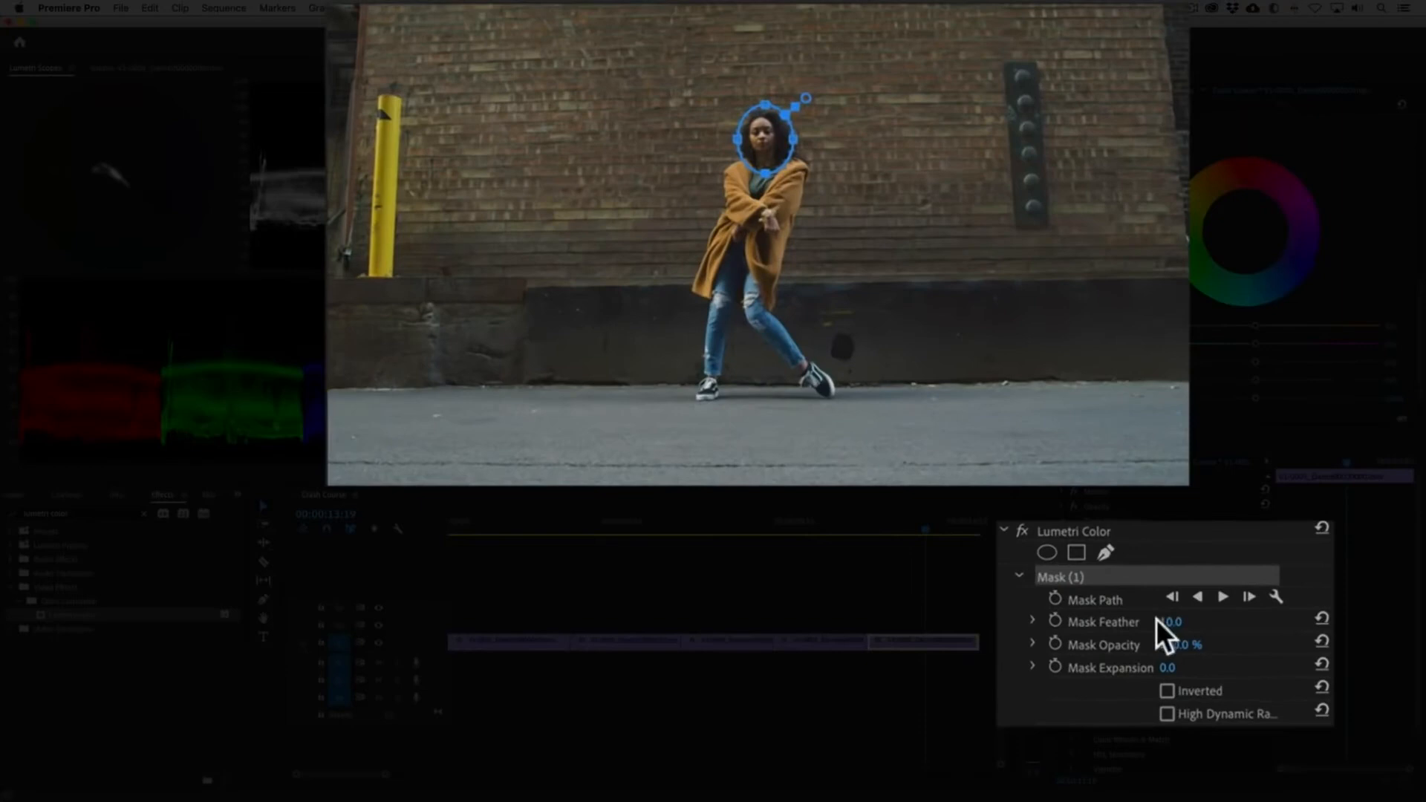
pyautogui.moveTo(1159, 621); pyautogui.dragTo(1201, 621)
# Step: Brighten the masked face in Basic Correction by setting Highlights to 27.1 and Shadows to 17.8
pyautogui.scroll(5, 1138, 297)
pyautogui.scroll(2, 1138, 297)
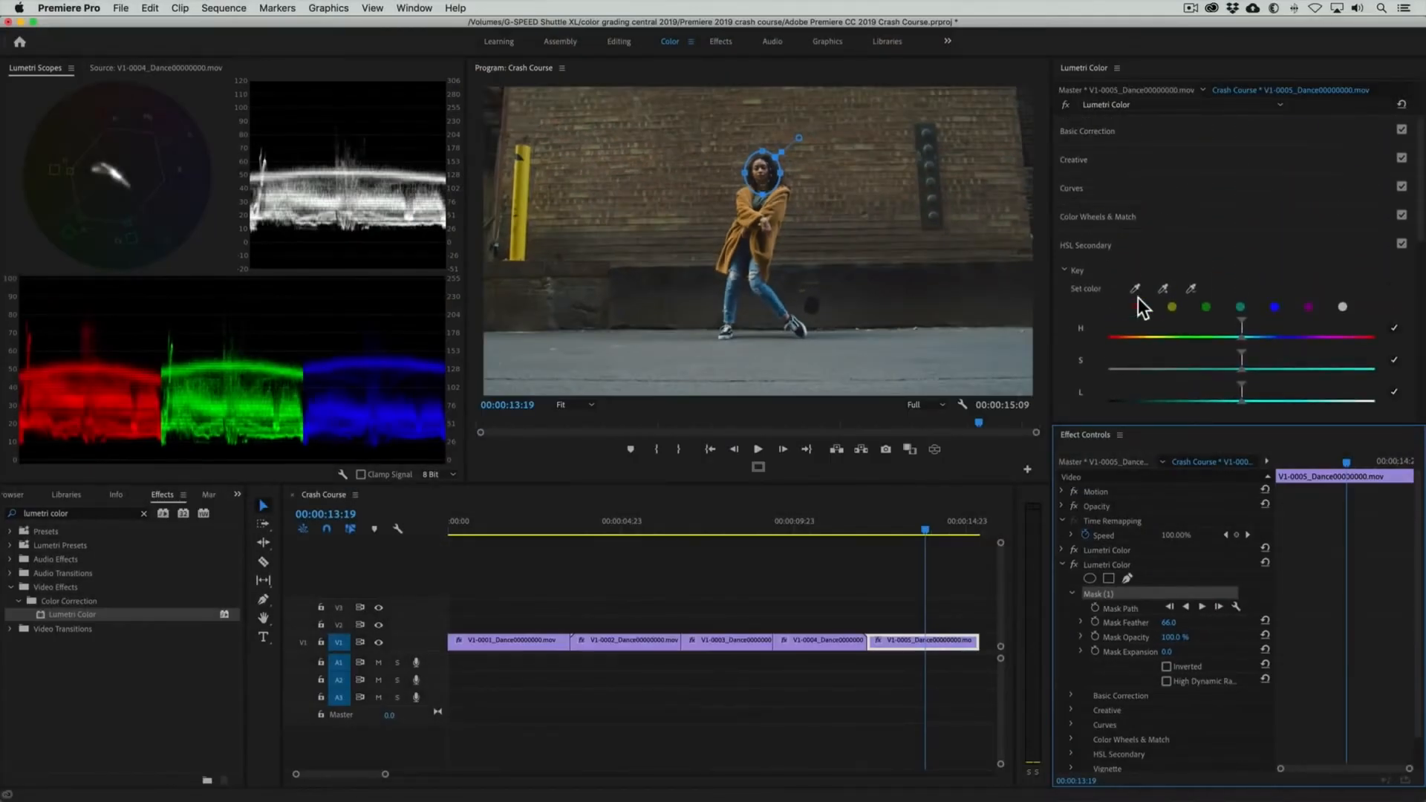
pyautogui.click(1086, 132)
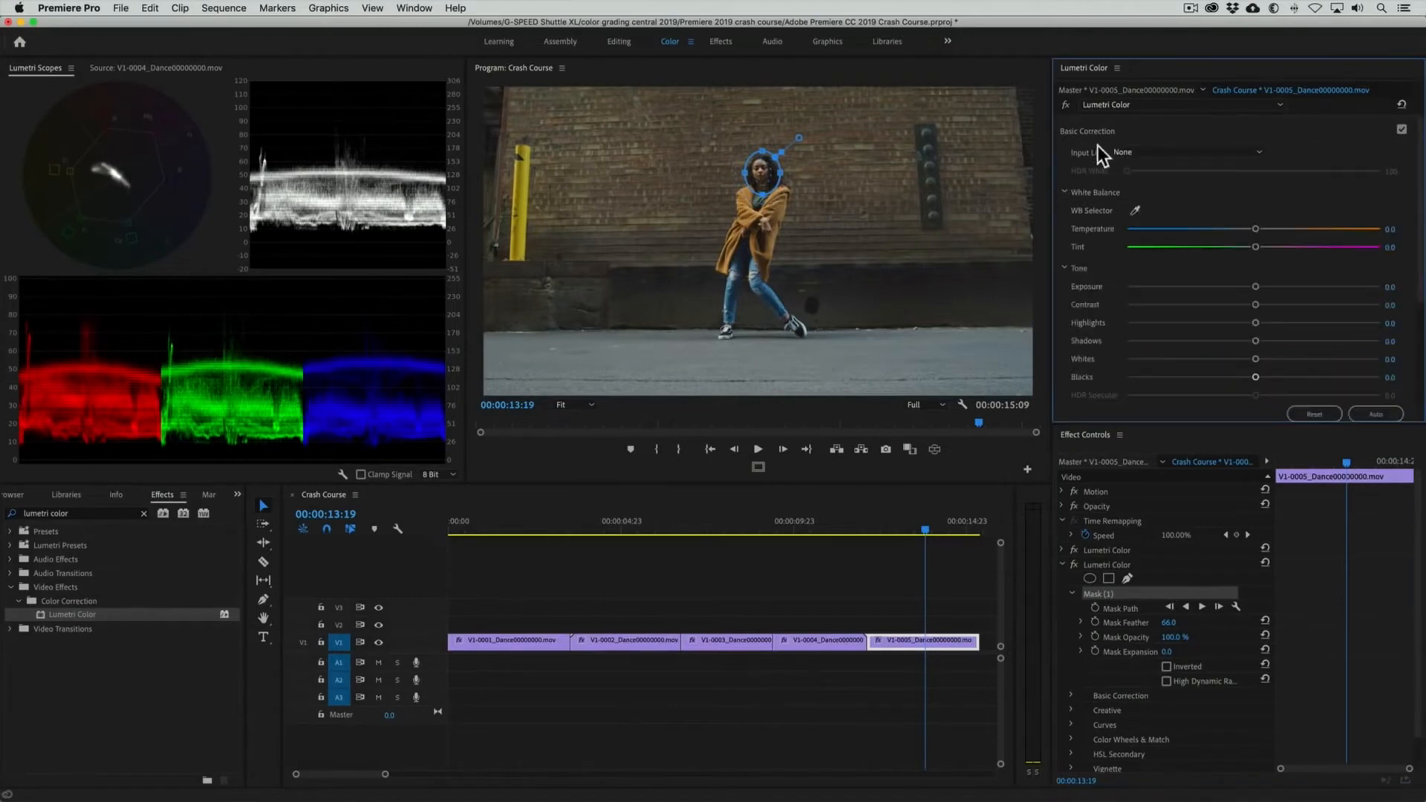
pyautogui.moveTo(1170, 345); pyautogui.dragTo(1218, 319)
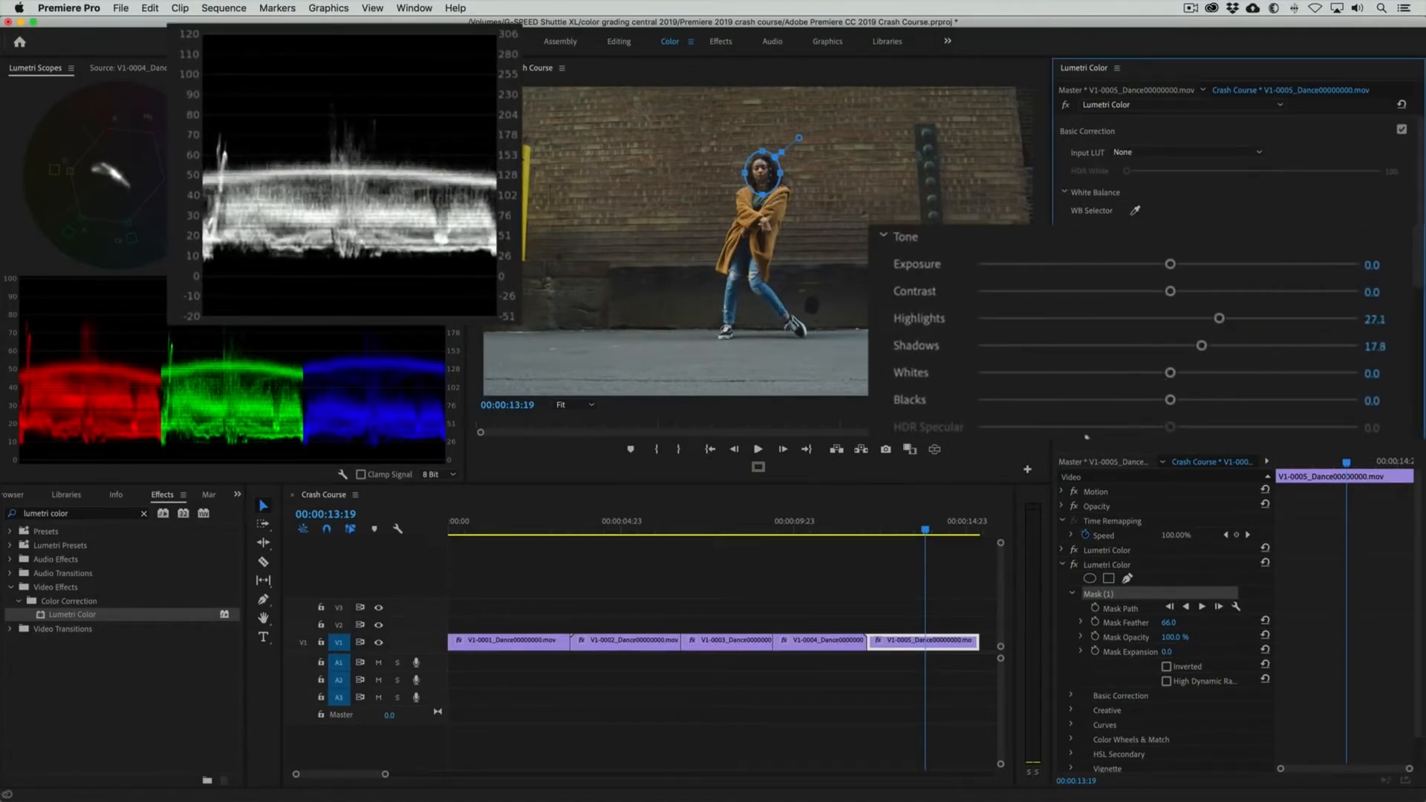
# Step: Play through clip V1-0005 to check how the face mask lines up with the moving dancer
pyautogui.click(917, 528)
pyautogui.press('space')
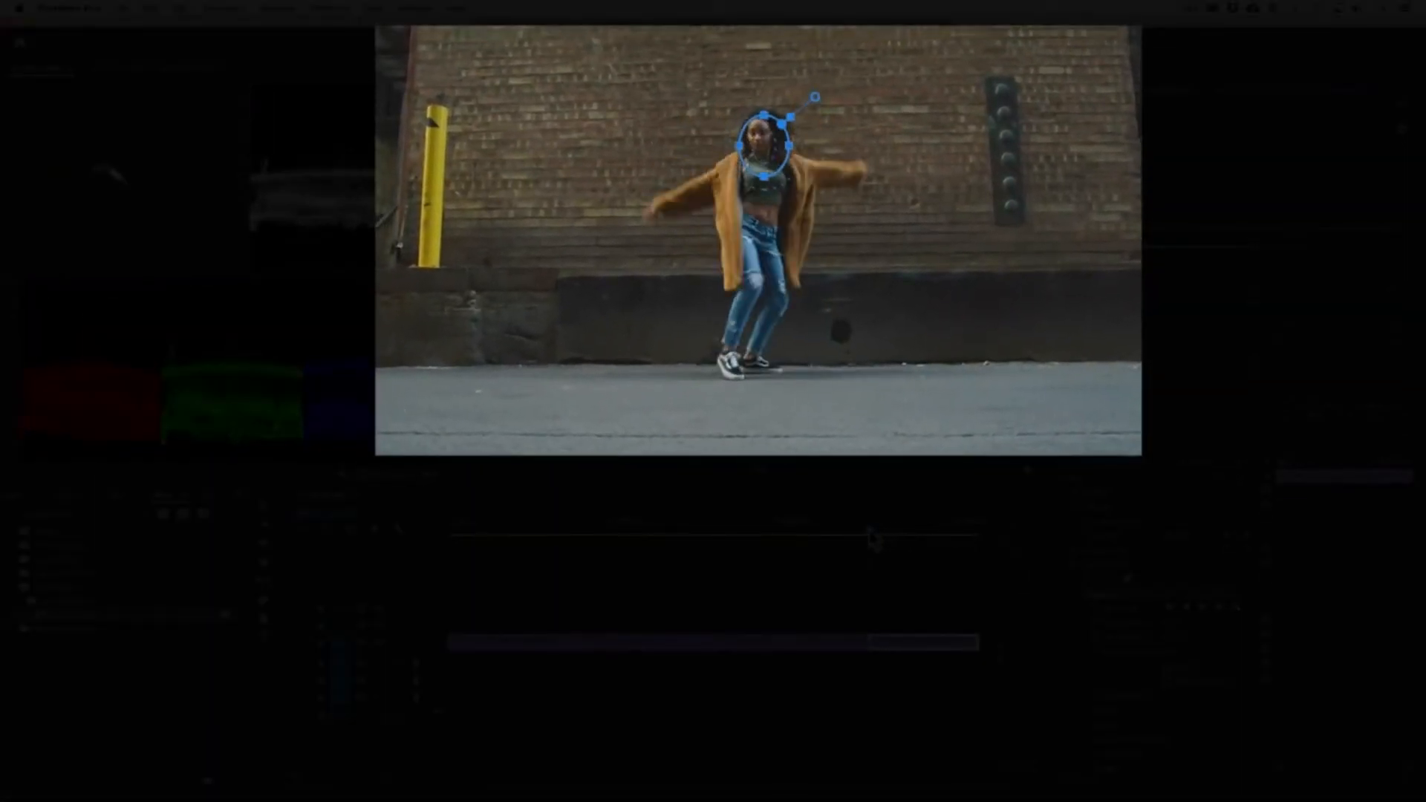
pyautogui.click(869, 529)
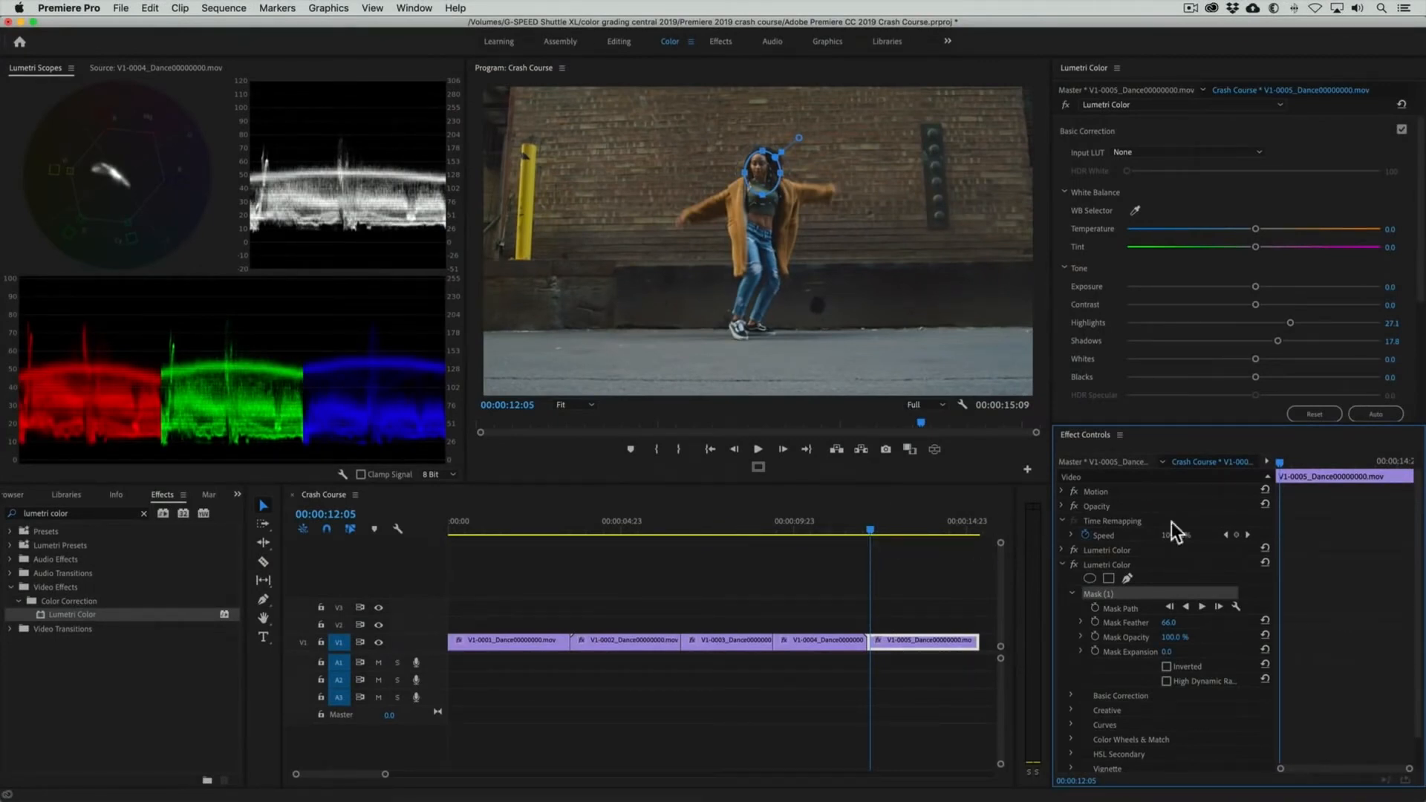
# Step: Track the face mask forward from the start of clip V1-0005 at 00:00:12:03 to its end, and scrub through the tracked mask
pyautogui.moveTo(1281, 462); pyautogui.dragTo(1277, 462)
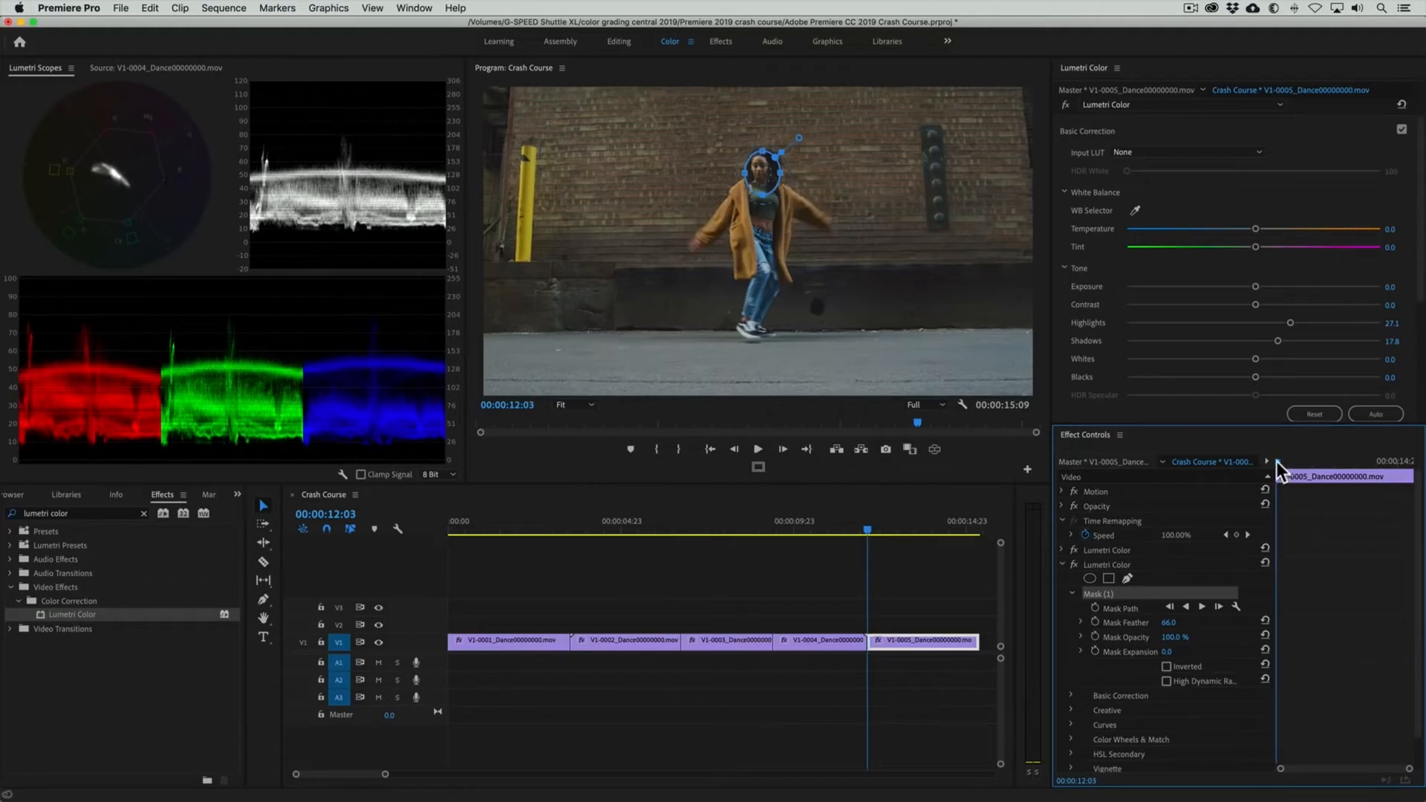
pyautogui.click(1162, 588)
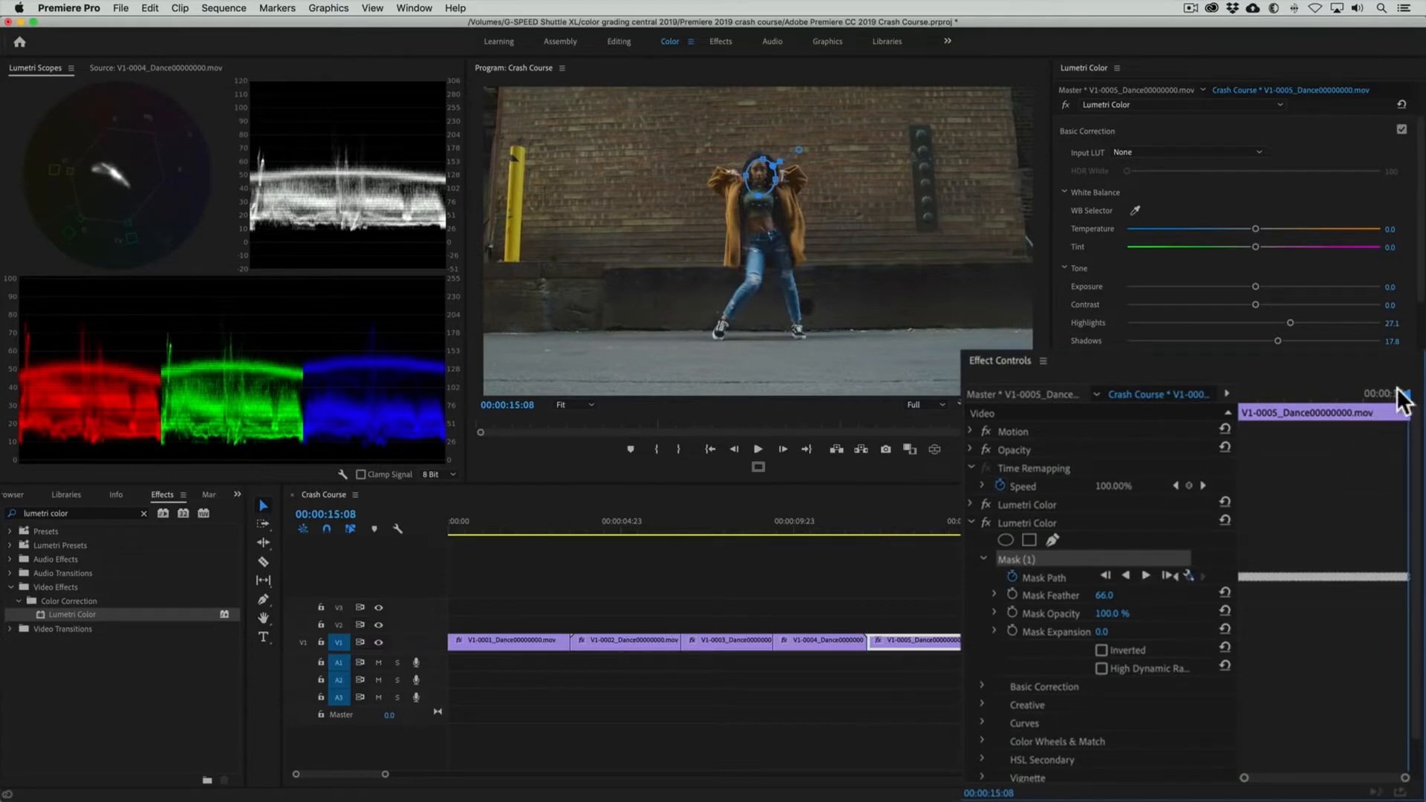
pyautogui.moveTo(1404, 396); pyautogui.dragTo(1234, 399)
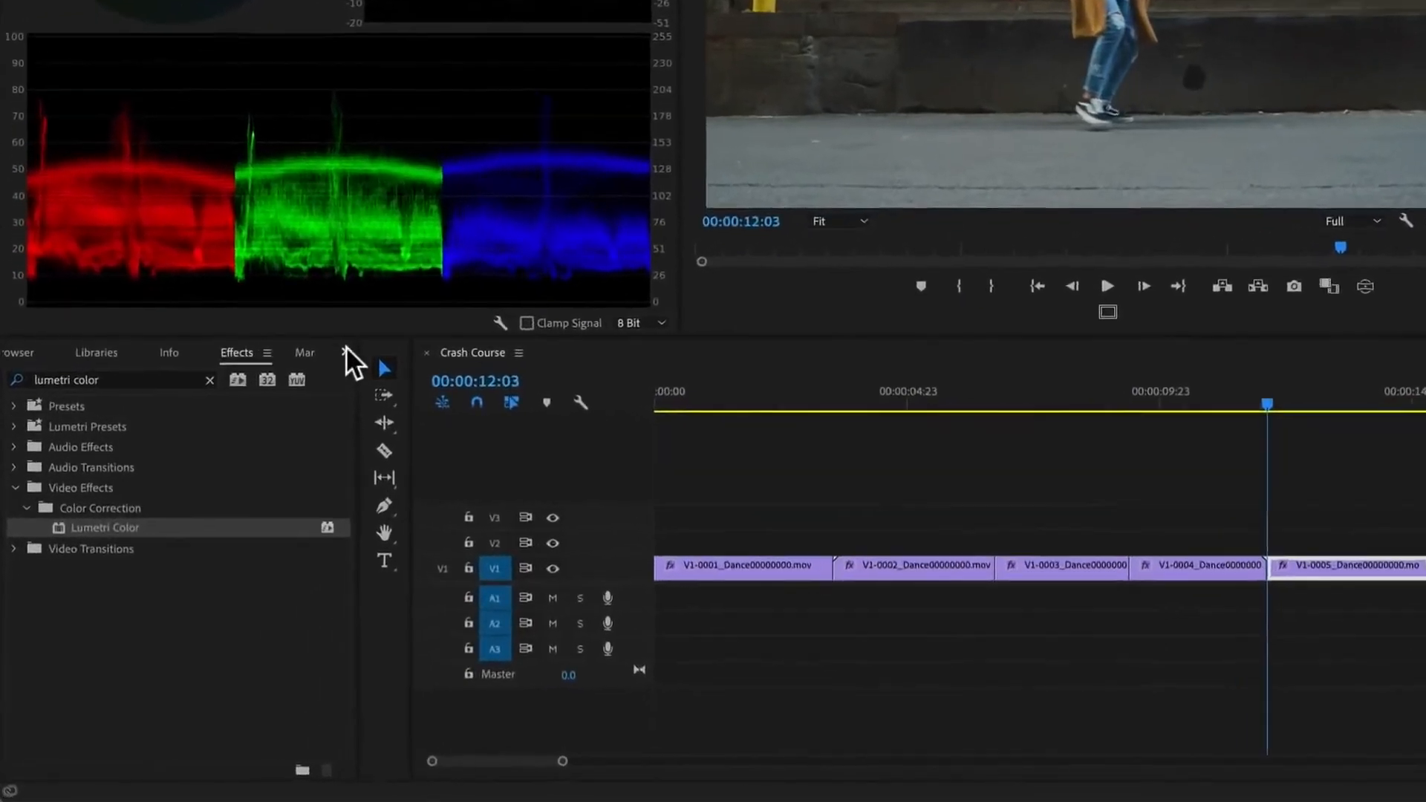
# Step: Create a 1920 x 1080, 23.976 fps adjustment layer in the project
pyautogui.click(237, 494)
pyautogui.click(373, 366)
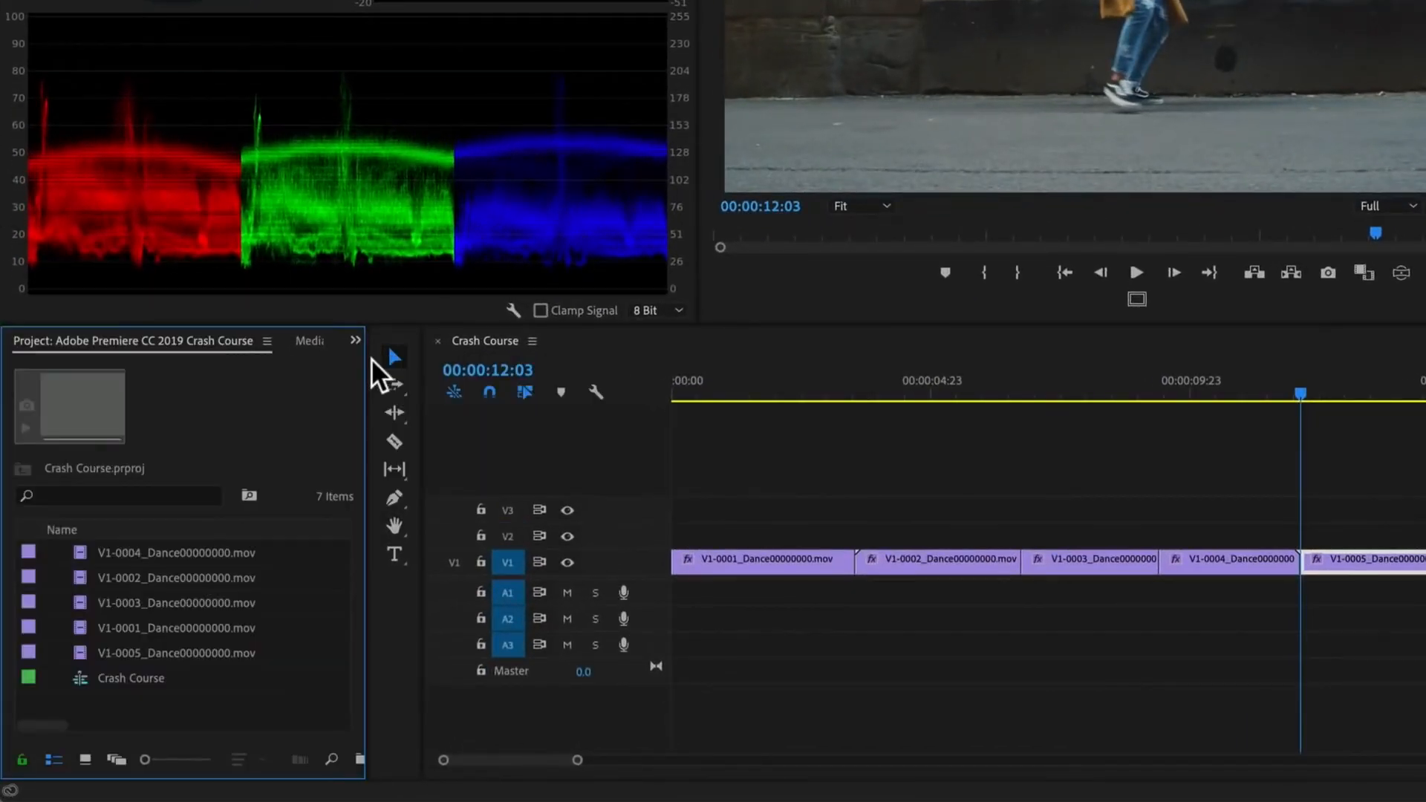
pyautogui.rightClick(206, 715)
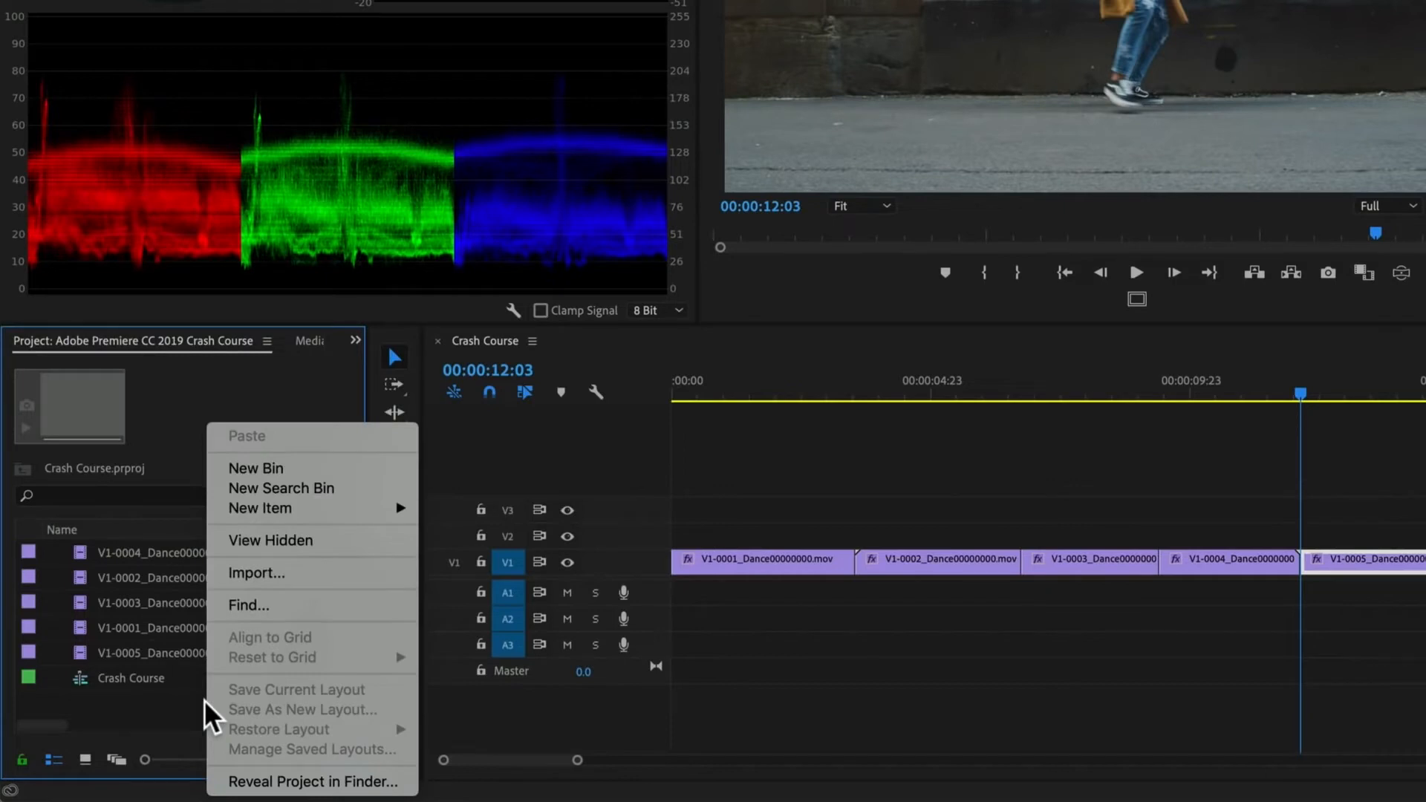
pyautogui.moveTo(281, 510)
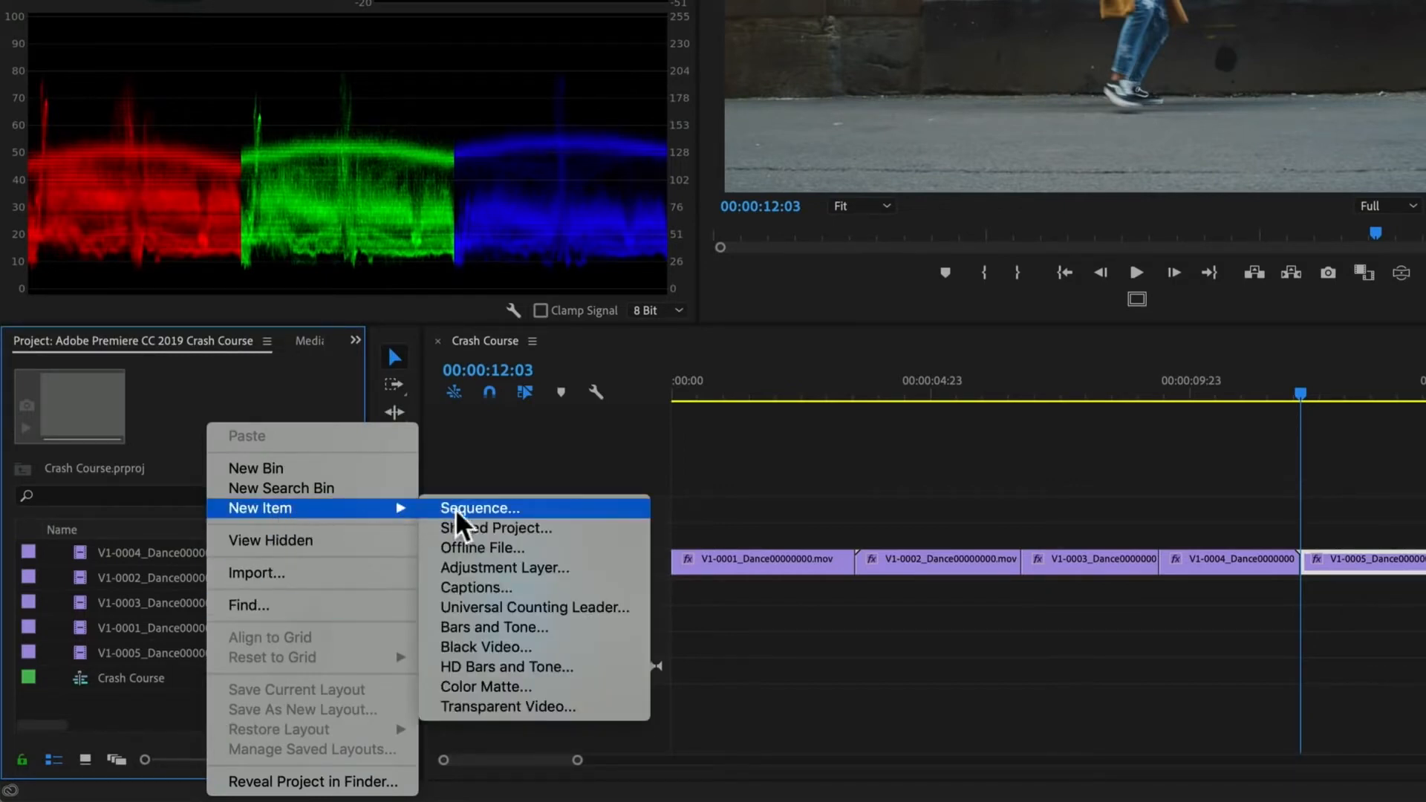
pyautogui.click(587, 566)
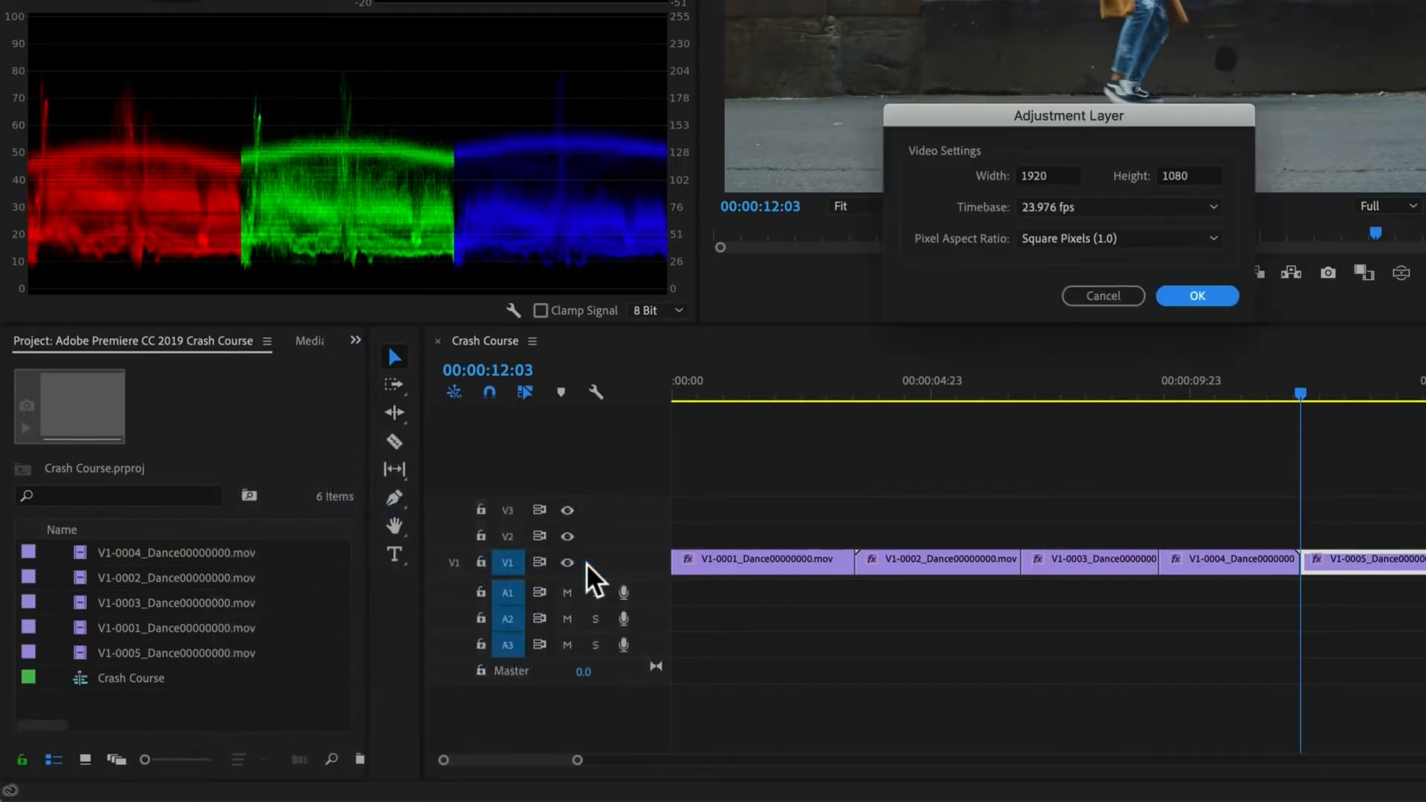
pyautogui.click(1187, 298)
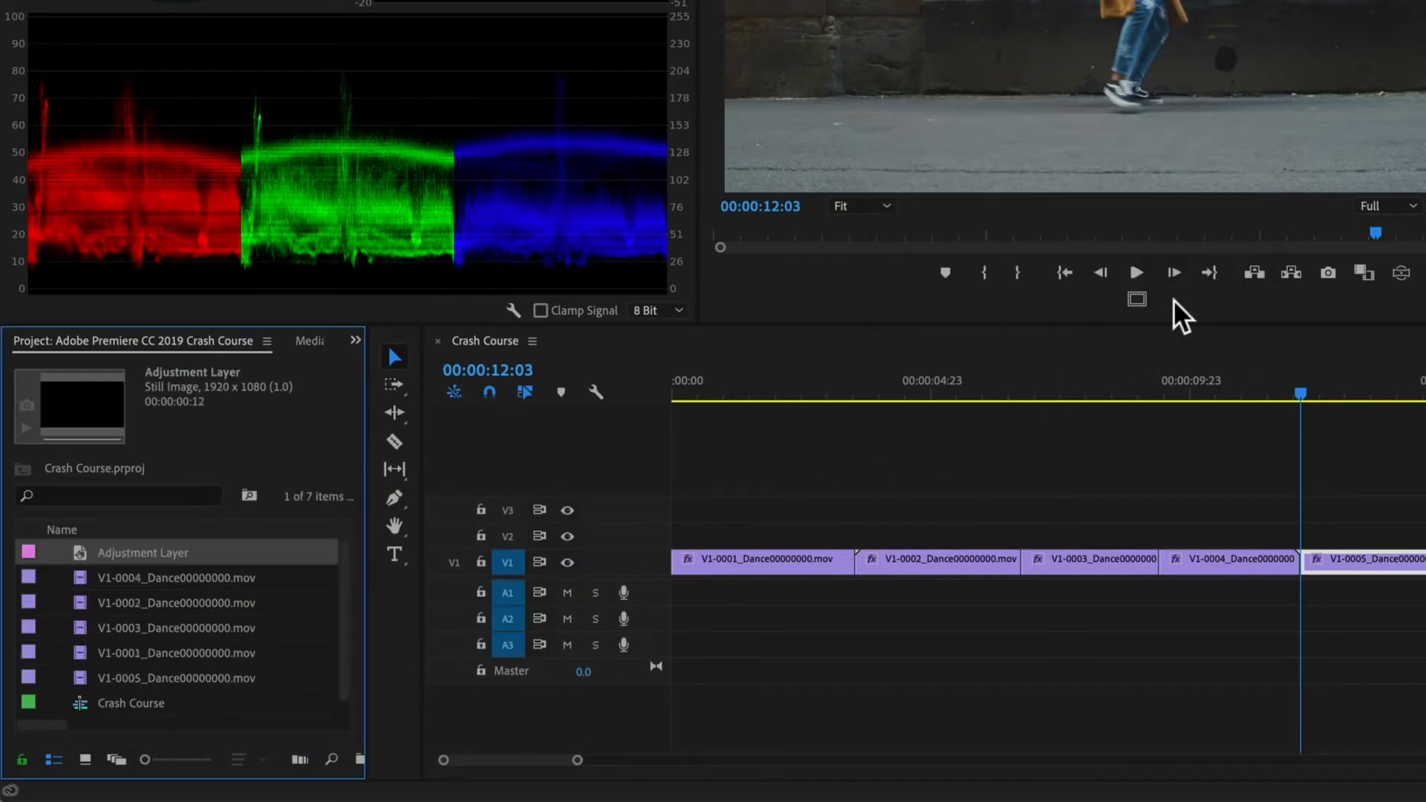
# Step: Place the adjustment layer on V2, extend it over all five clips, and move the playhead to 00:00:03:04
pyautogui.moveTo(84, 554); pyautogui.dragTo(669, 546)
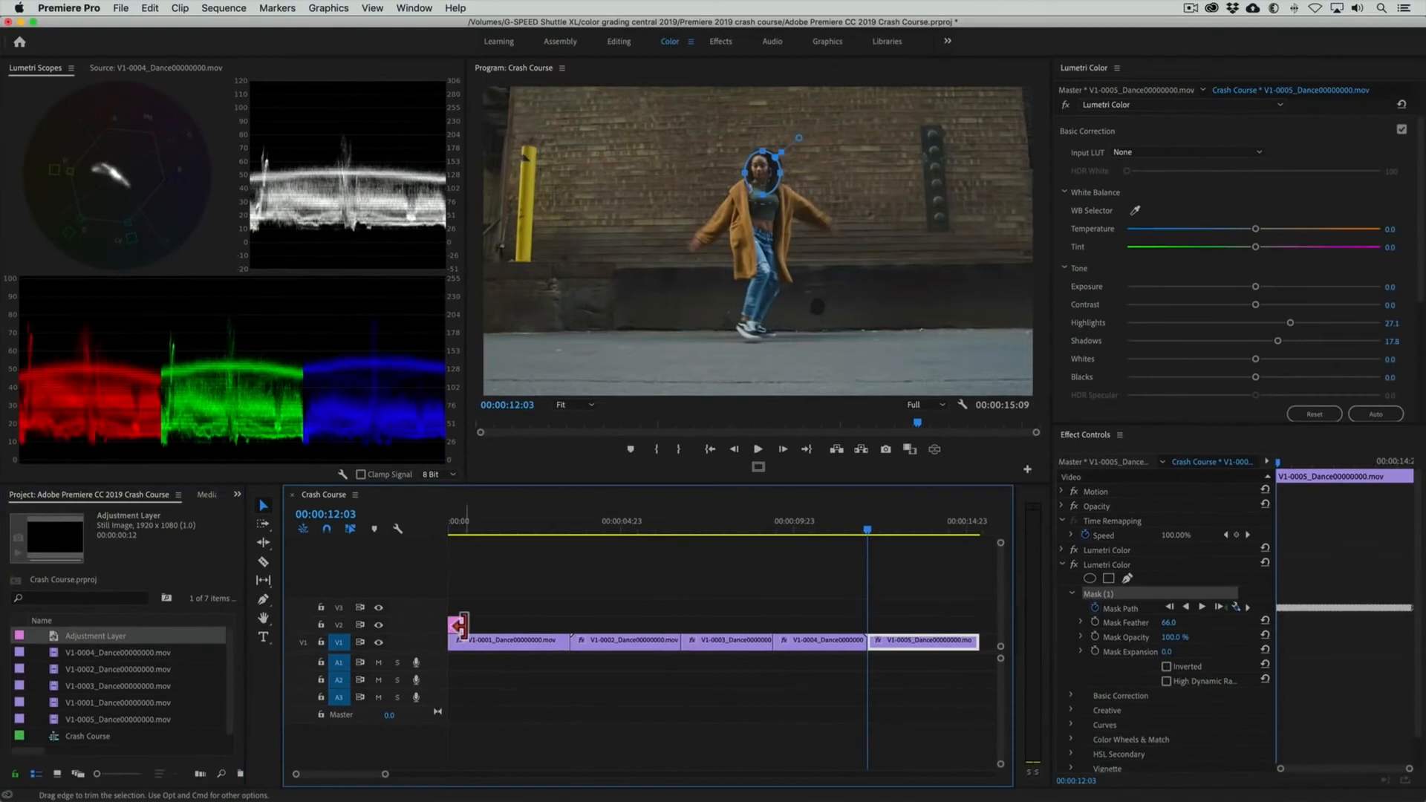
pyautogui.moveTo(459, 626); pyautogui.dragTo(973, 622)
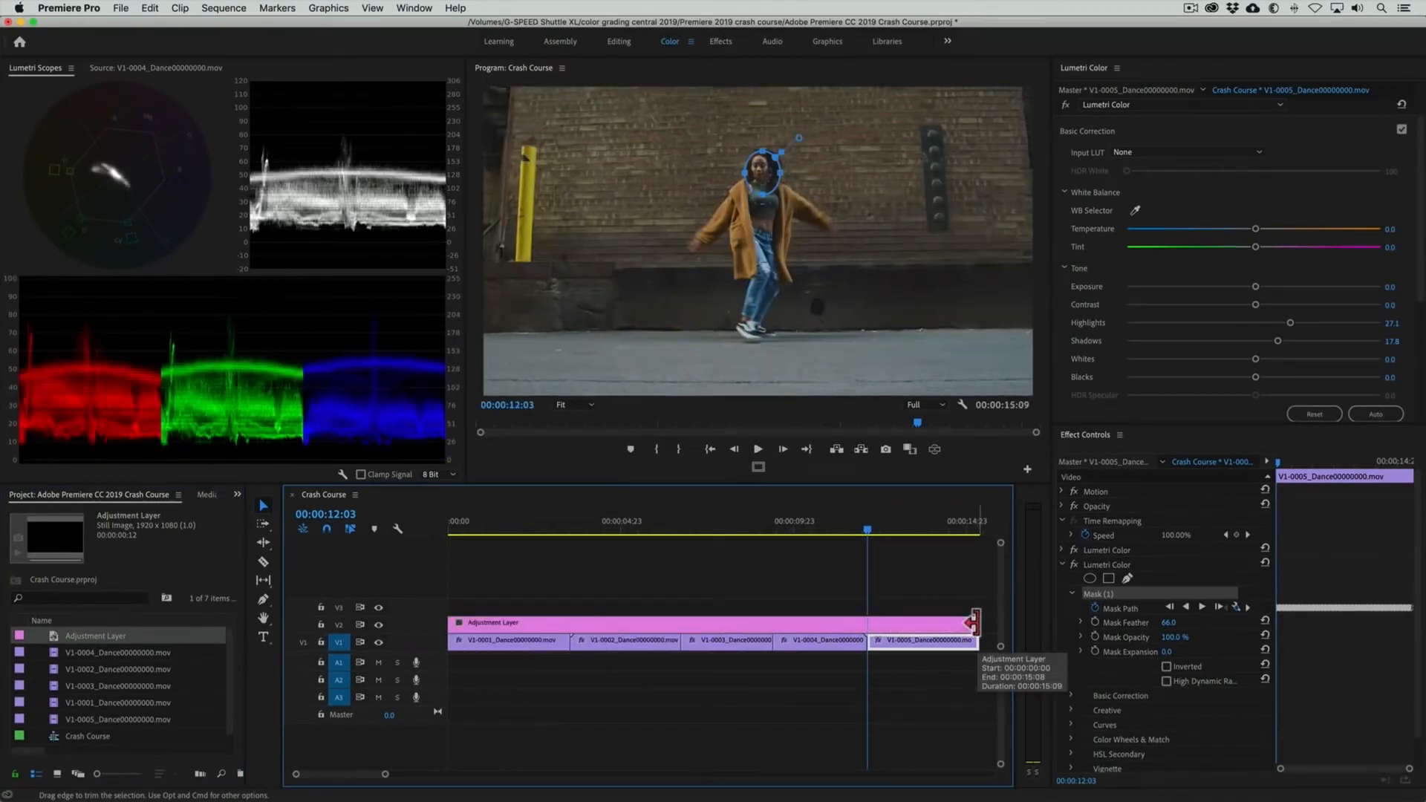
pyautogui.moveTo(669, 528); pyautogui.dragTo(559, 529)
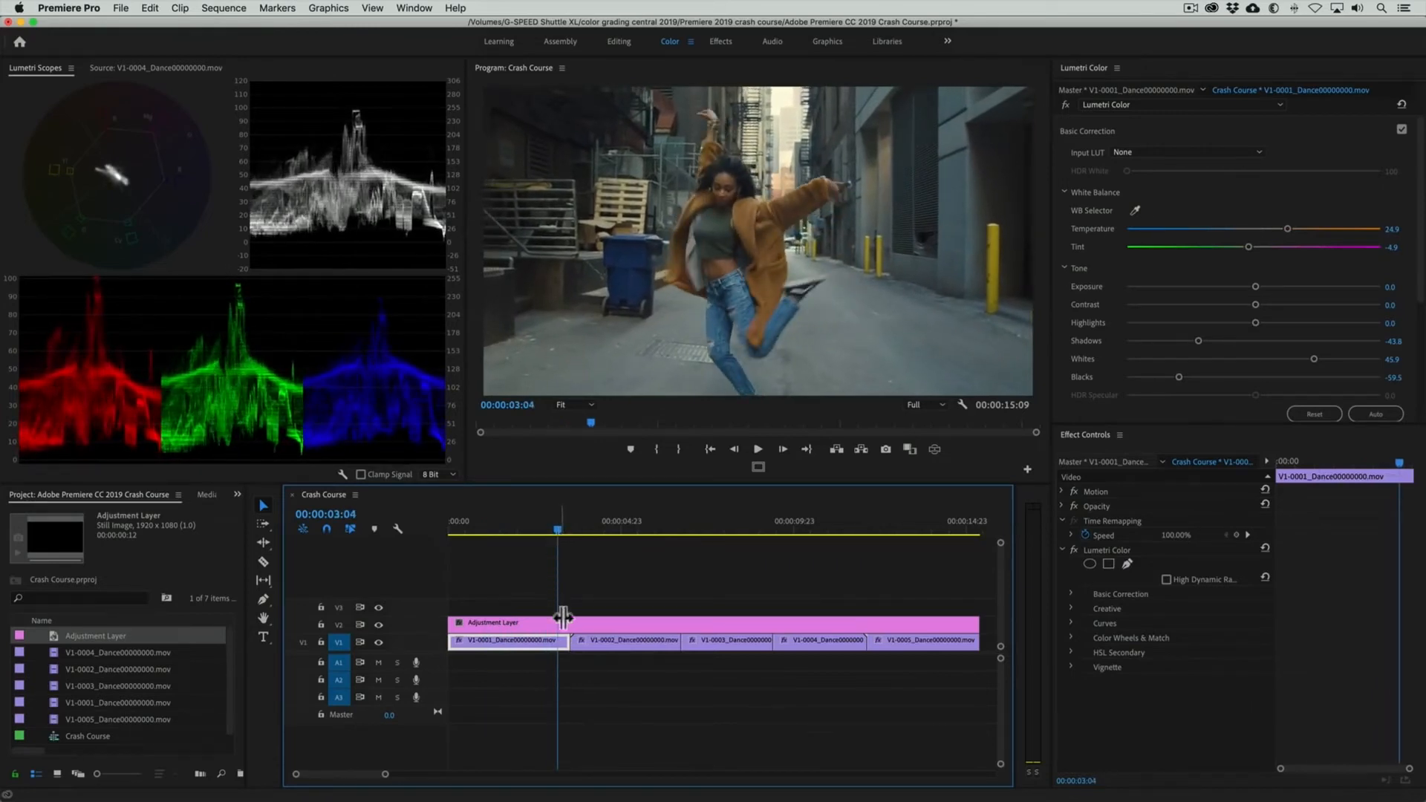
# Step: Shape a gentle S-curve on the adjustment layer's white RGB curve, lifting the midtones and lowering the shadows
pyautogui.click(565, 623)
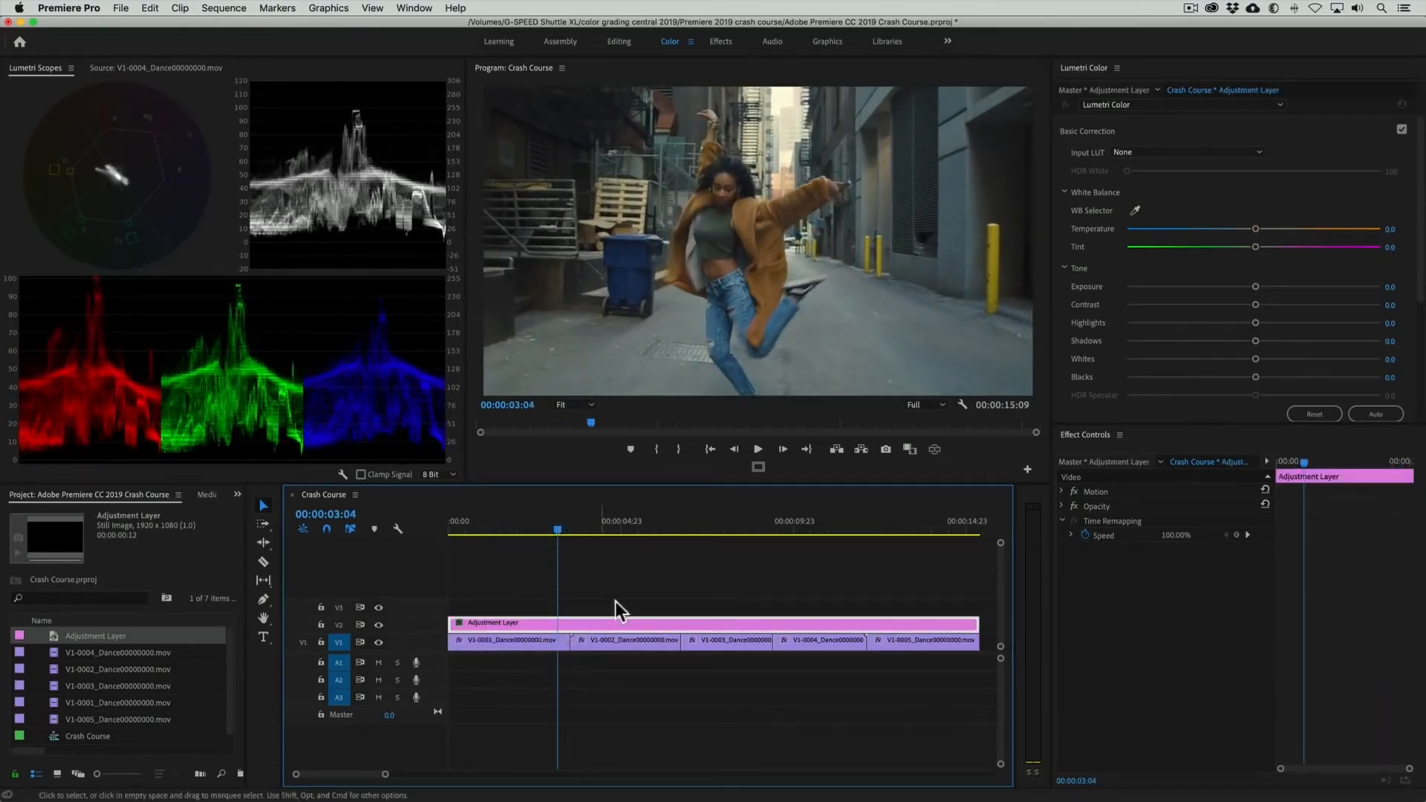
pyautogui.click(1072, 130)
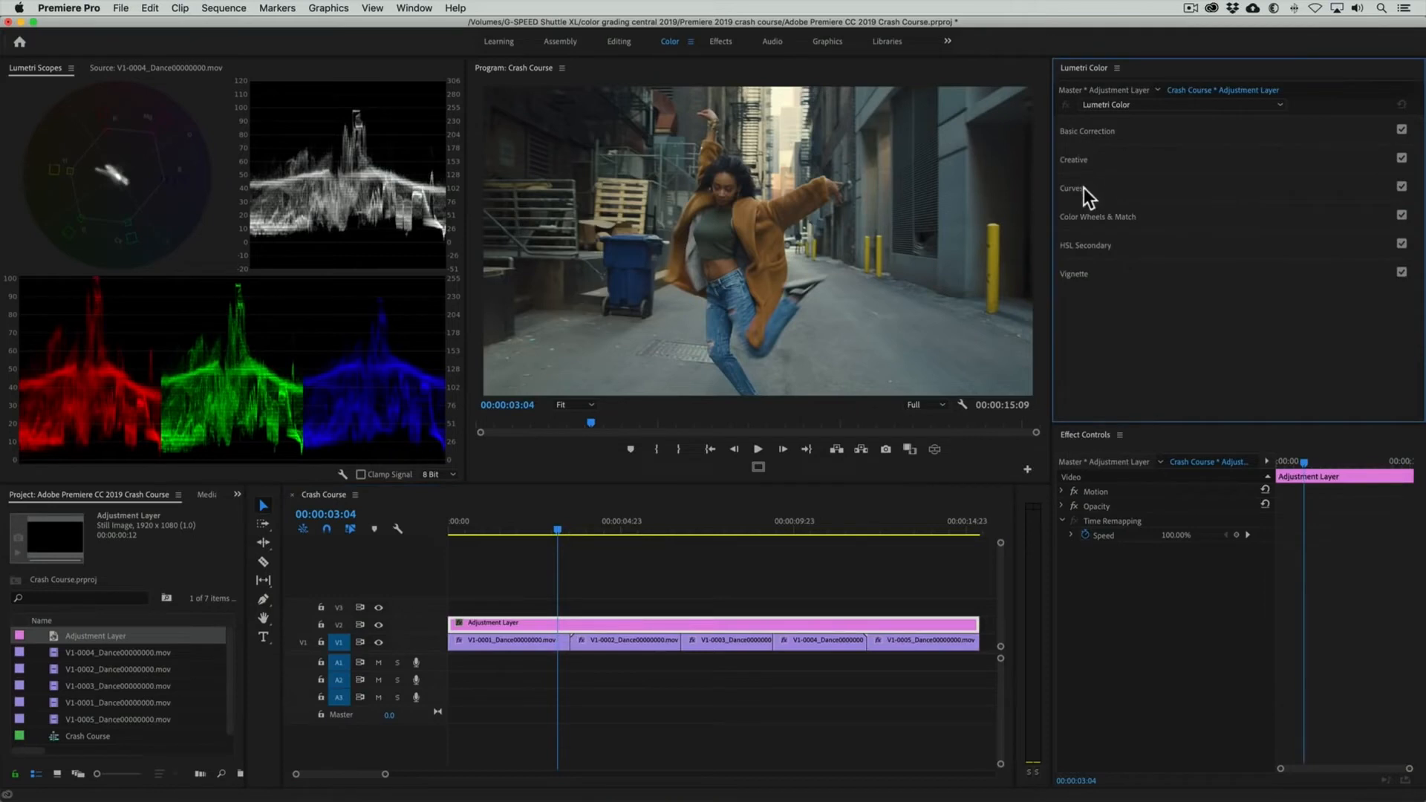
pyautogui.click(1084, 189)
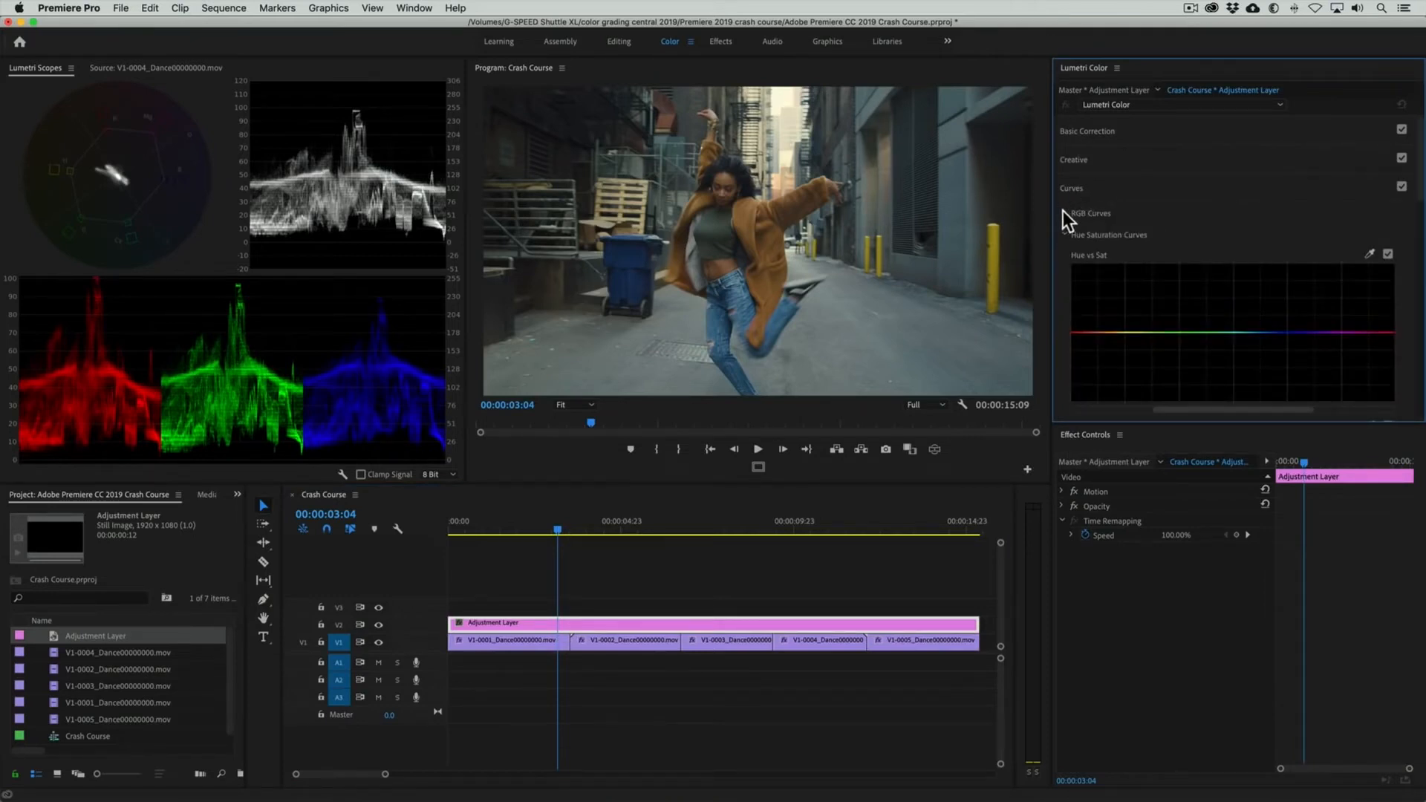
pyautogui.click(1063, 213)
pyautogui.scroll(-2, 1064, 213)
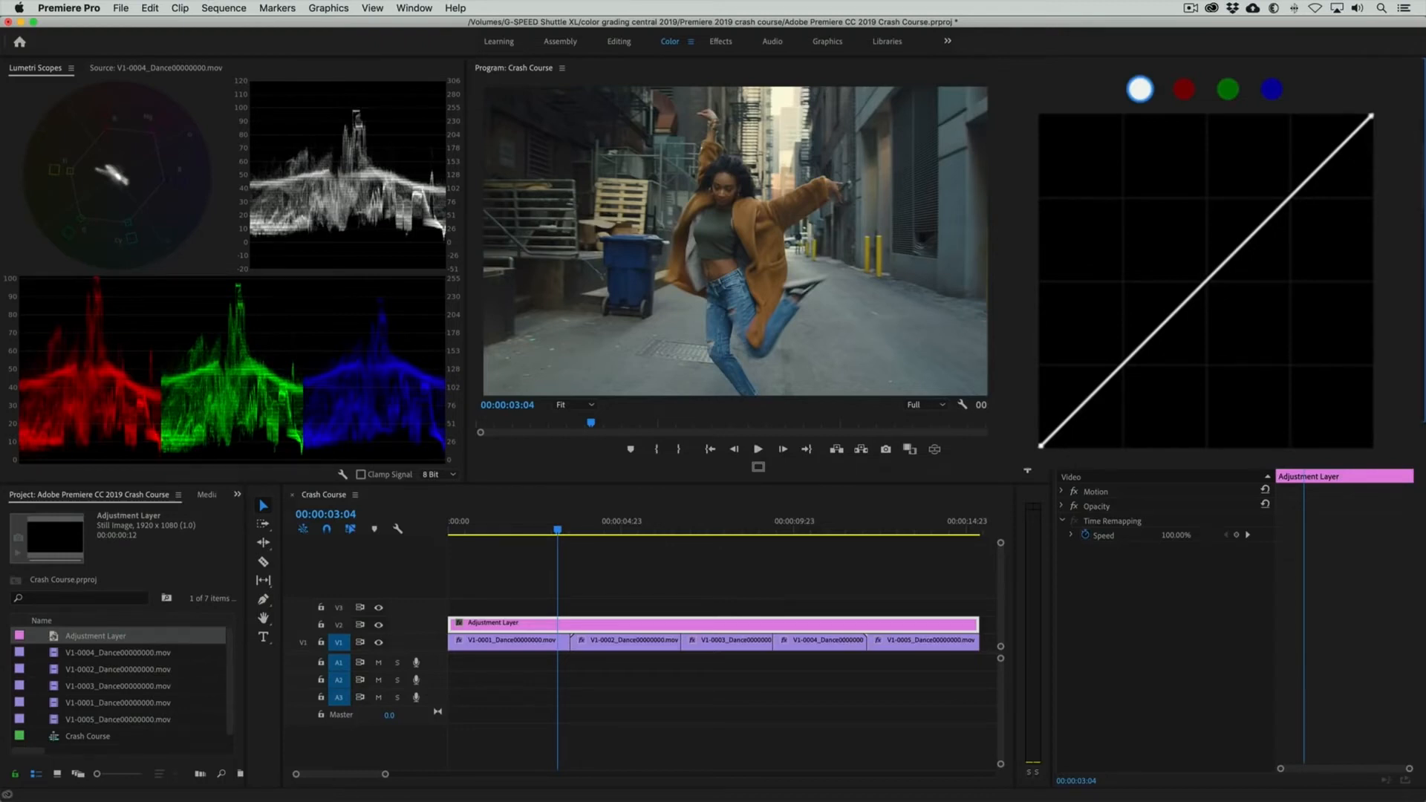
pyautogui.click(1203, 281)
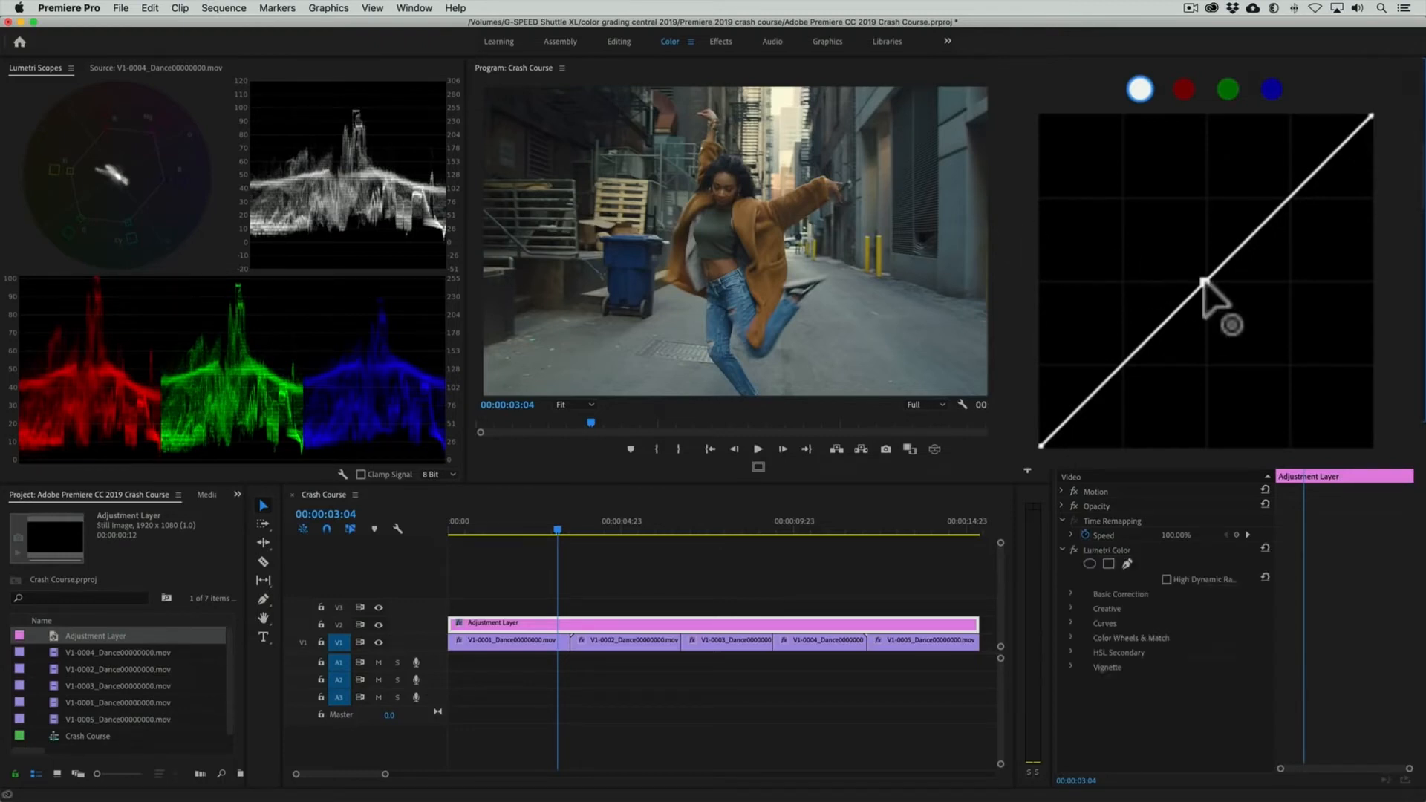
pyautogui.moveTo(1204, 281); pyautogui.dragTo(1195, 277)
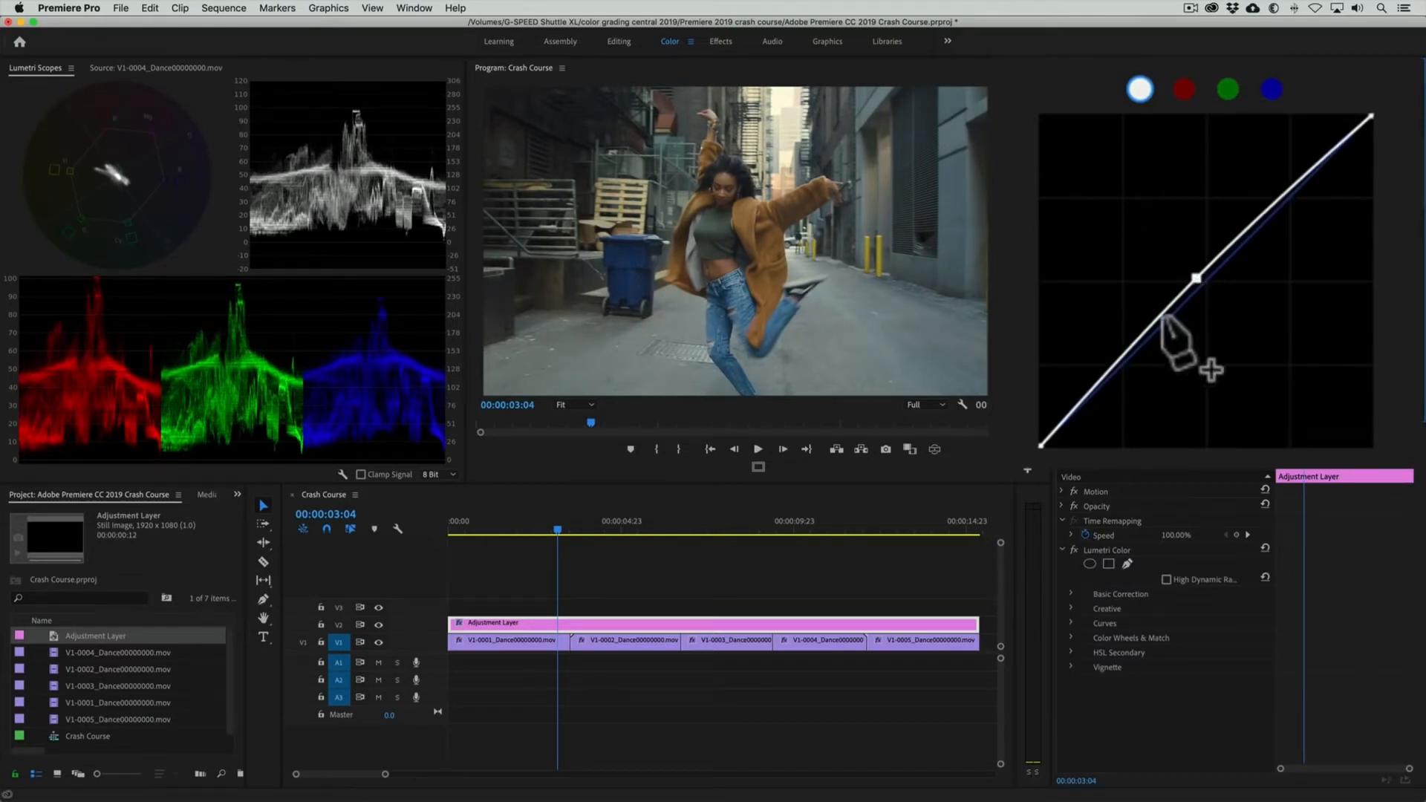
pyautogui.click(1136, 340)
pyautogui.moveTo(1136, 340); pyautogui.dragTo(1146, 345)
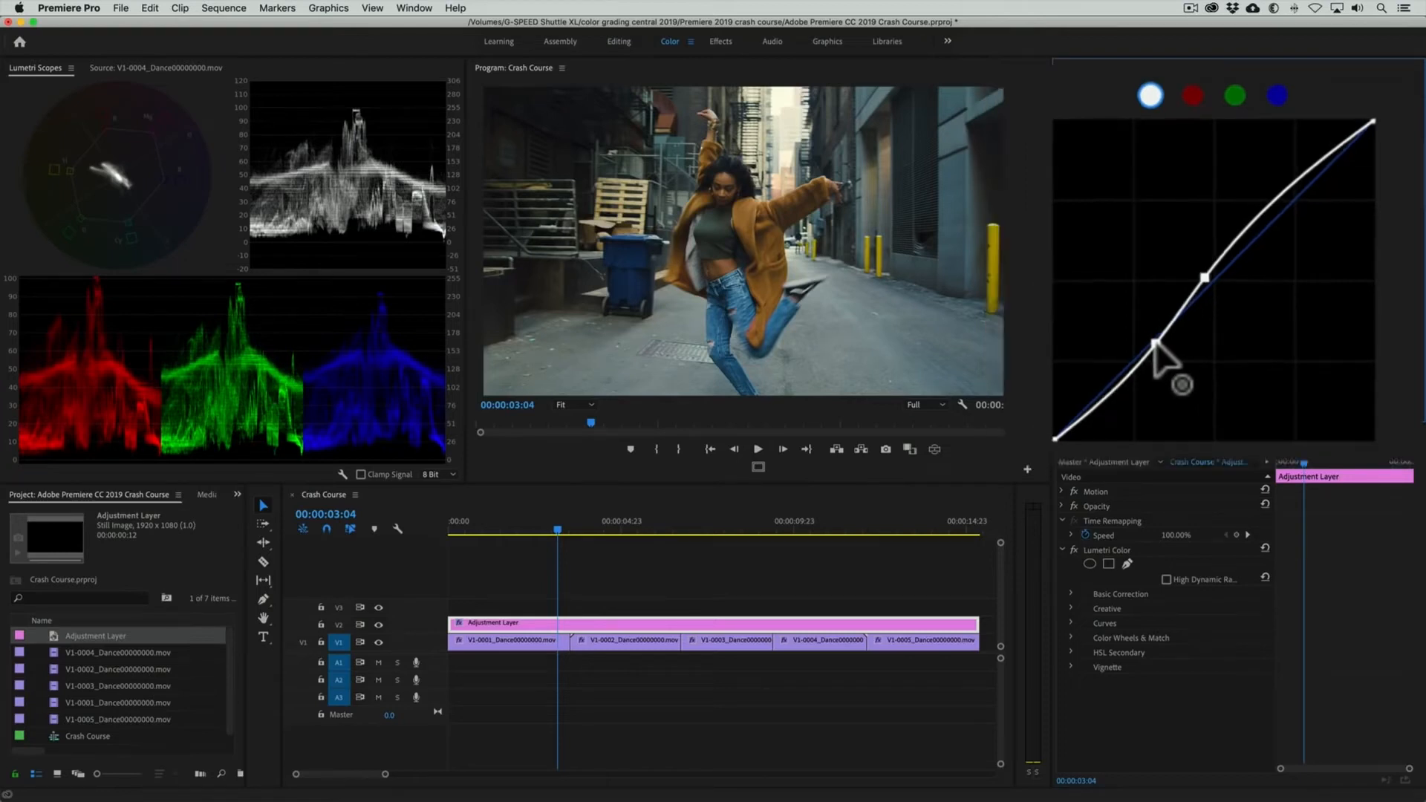
# Step: Sample the skin tone on the dancer's forehead as the HSL Secondary key color for the adjustment layer
pyautogui.scroll(-5, 1213, 305)
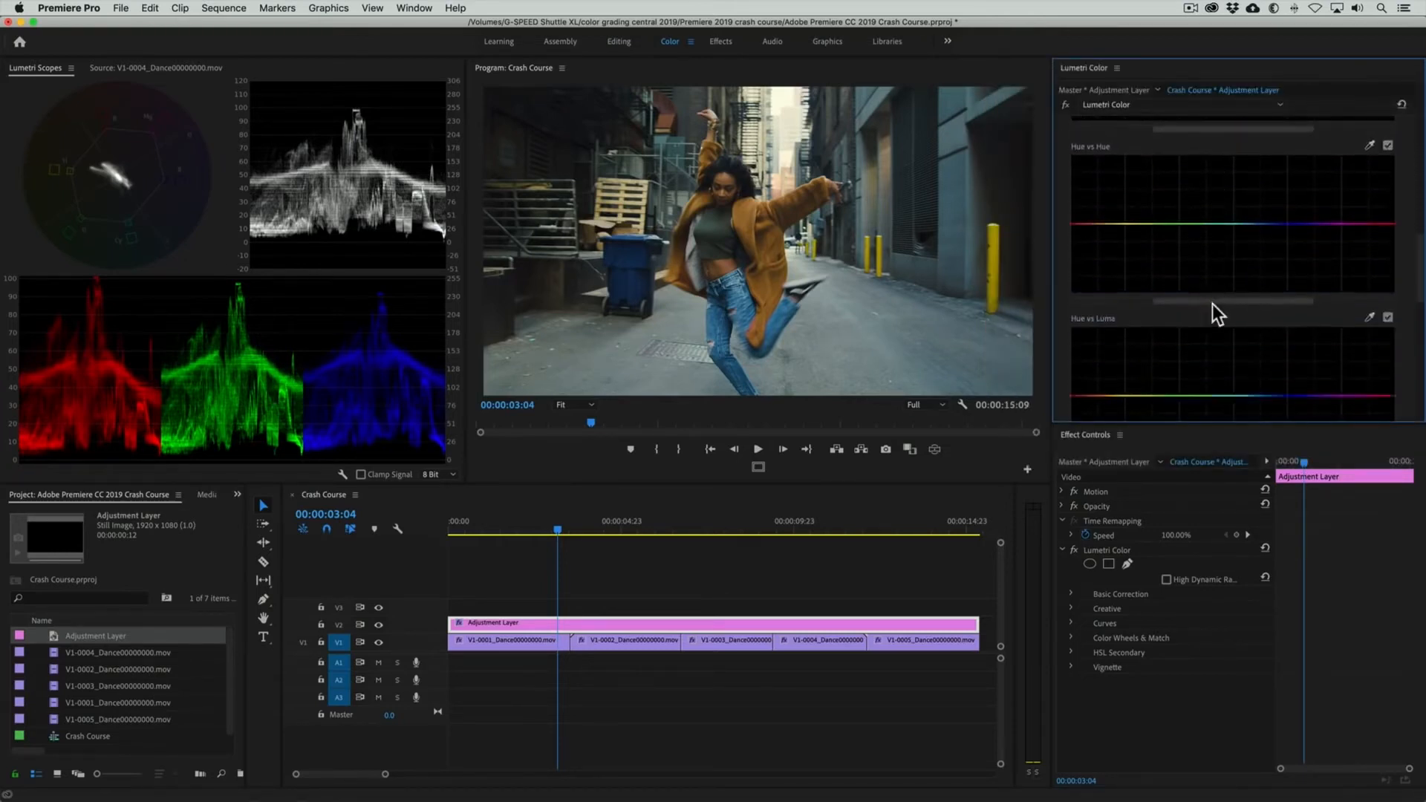
pyautogui.scroll(-5, 1212, 304)
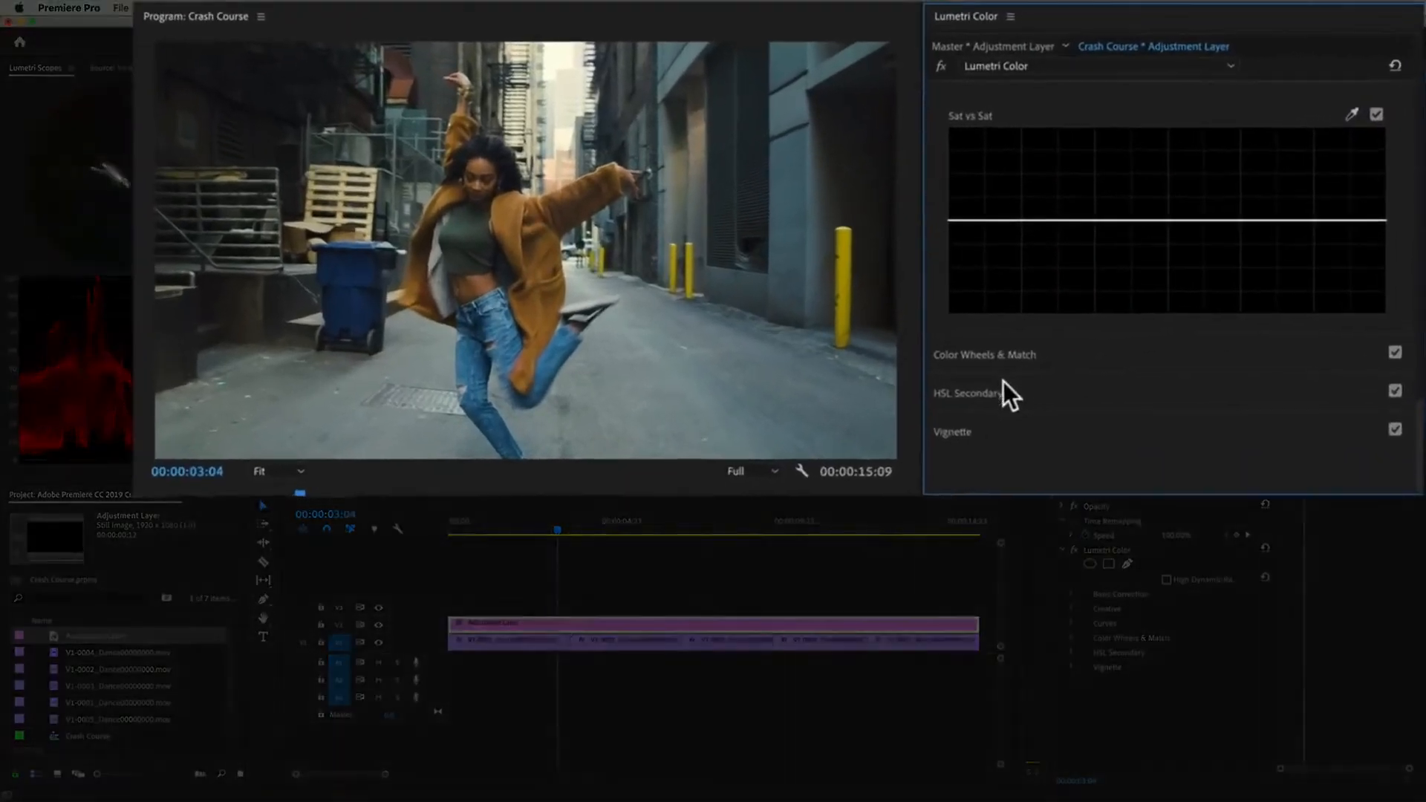
pyautogui.click(1114, 353)
pyautogui.scroll(10, 958, 428)
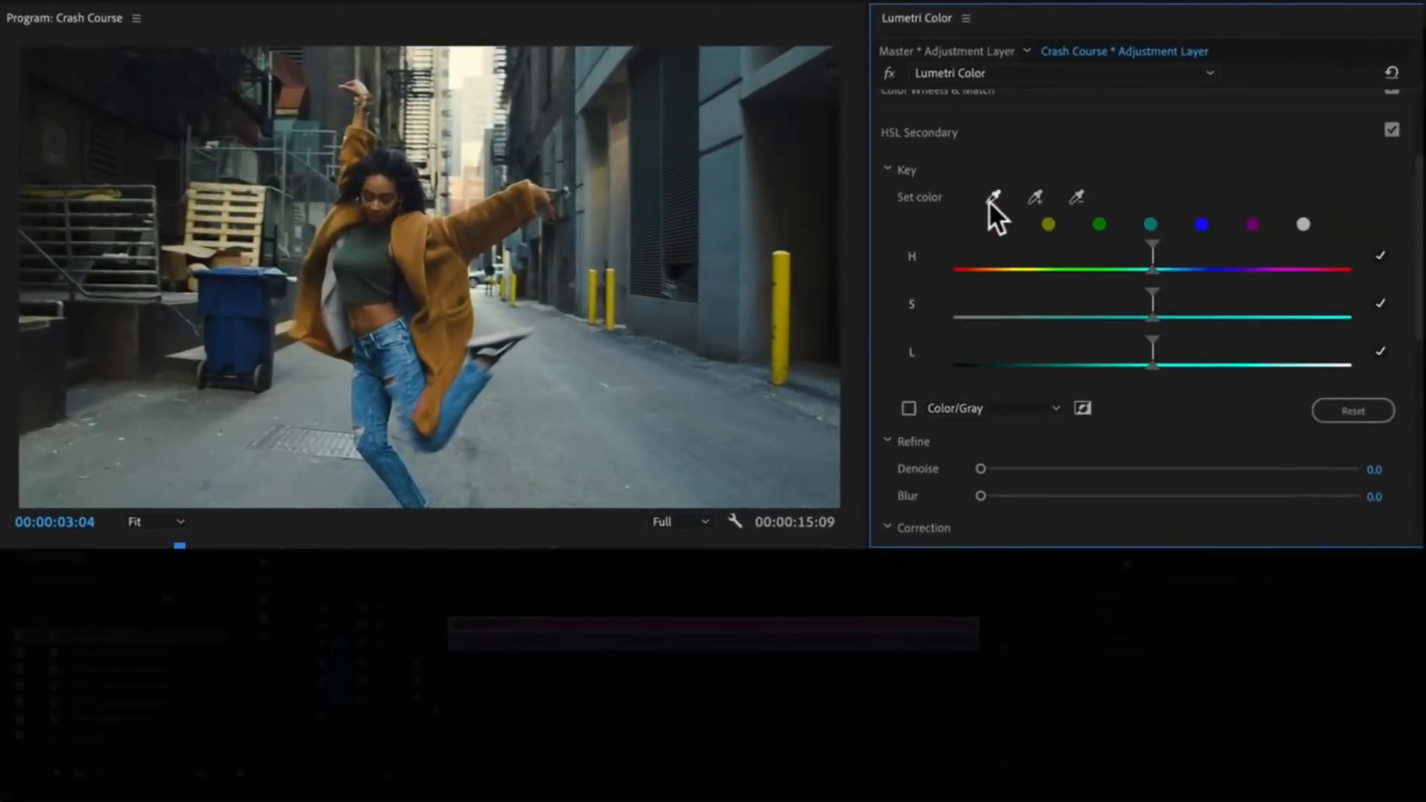
pyautogui.click(991, 197)
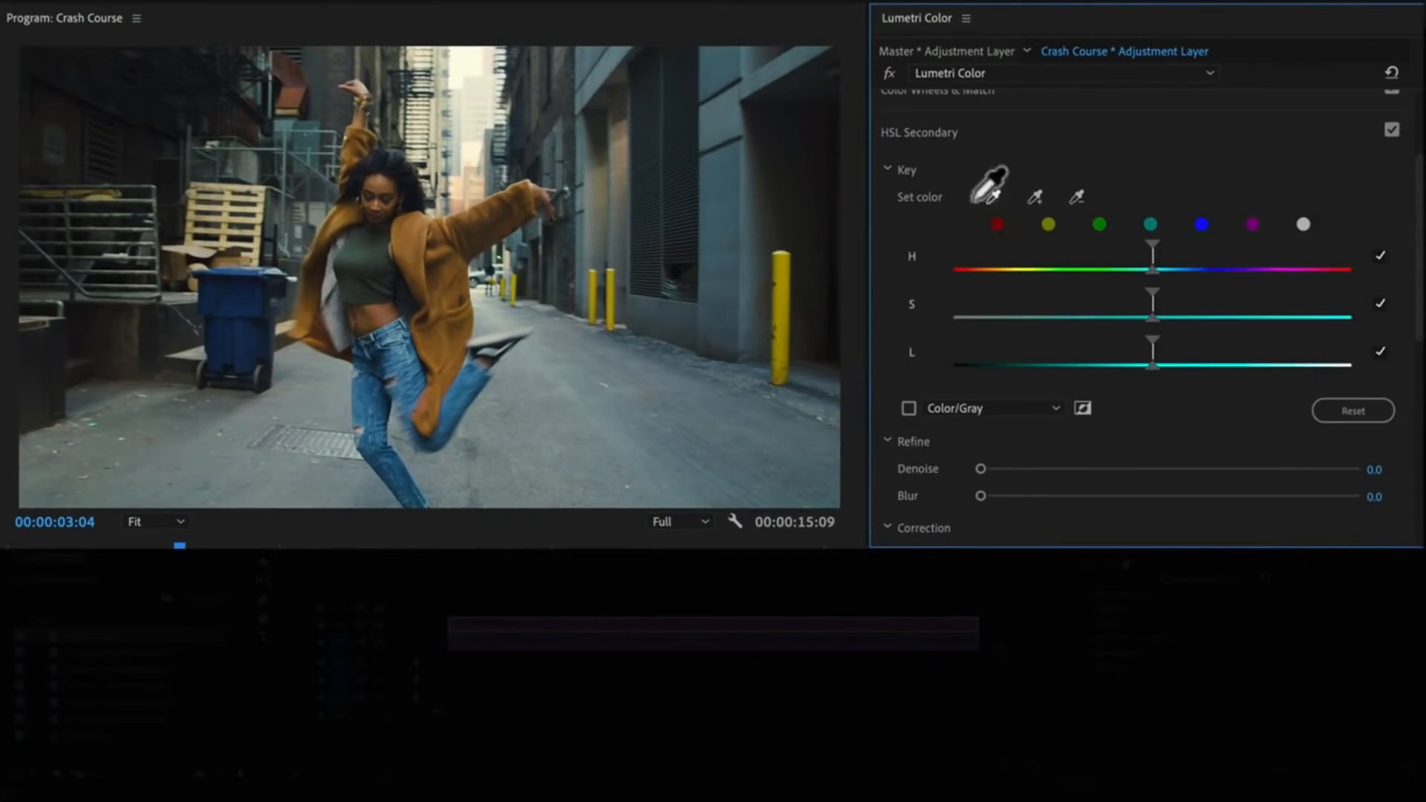
pyautogui.click(377, 183)
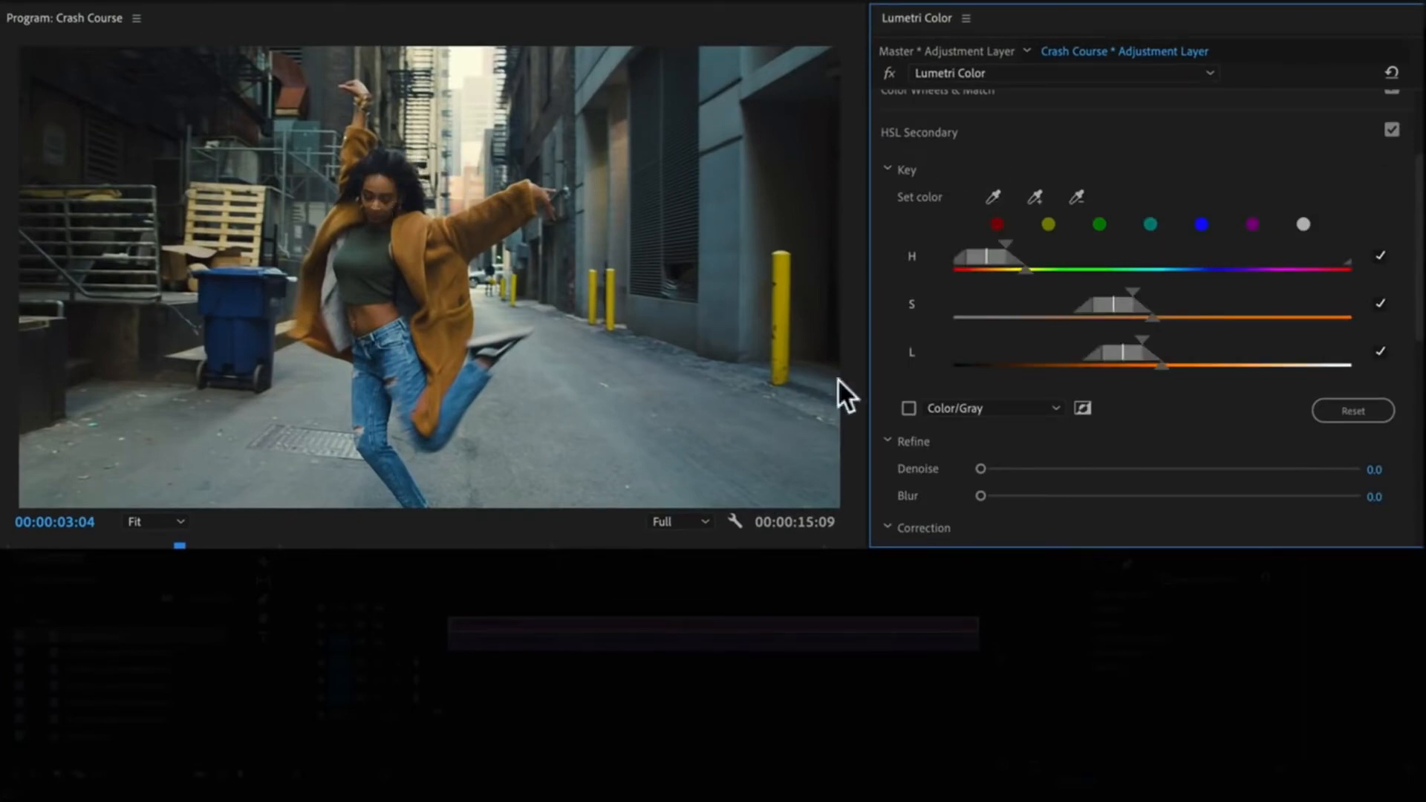
# Step: Display the key in Color/Gray and widen its hue, saturation and luma ranges to isolate the dancer's skin and coat
pyautogui.click(908, 408)
pyautogui.moveTo(1006, 244); pyautogui.dragTo(1022, 246)
pyautogui.moveTo(1001, 255); pyautogui.dragTo(977, 254)
pyautogui.moveTo(1133, 292); pyautogui.dragTo(1267, 293)
pyautogui.moveTo(1114, 304); pyautogui.dragTo(1181, 304)
pyautogui.moveTo(1143, 339); pyautogui.dragTo(1178, 351)
pyautogui.moveTo(1028, 293); pyautogui.dragTo(1012, 292)
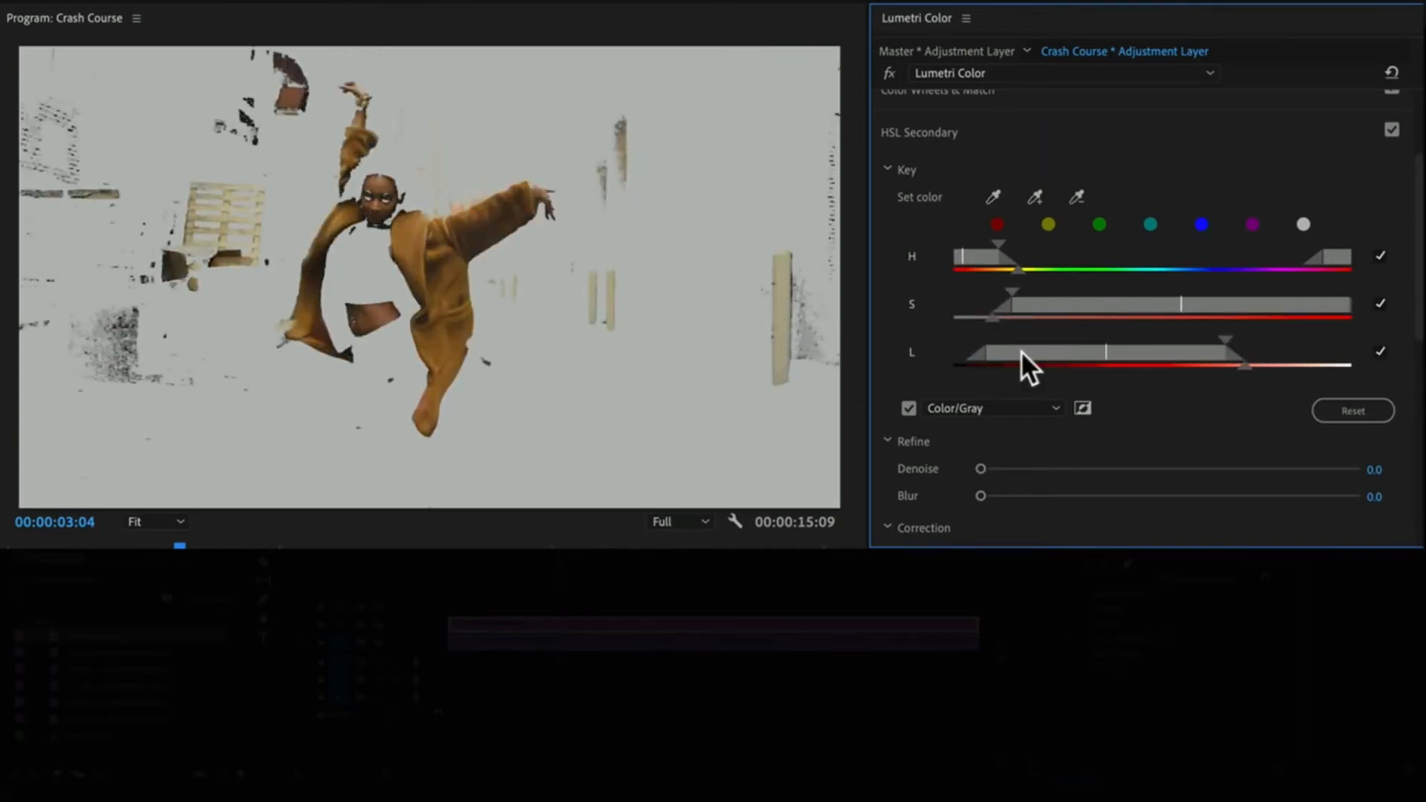
pyautogui.moveTo(1021, 350); pyautogui.dragTo(1019, 350)
pyautogui.moveTo(983, 253); pyautogui.dragTo(976, 253)
pyautogui.moveTo(1054, 349)
pyautogui.mouseDown()
pyautogui.moveTo(1027, 349)
pyautogui.moveTo(1034, 301)
pyautogui.mouseUp()
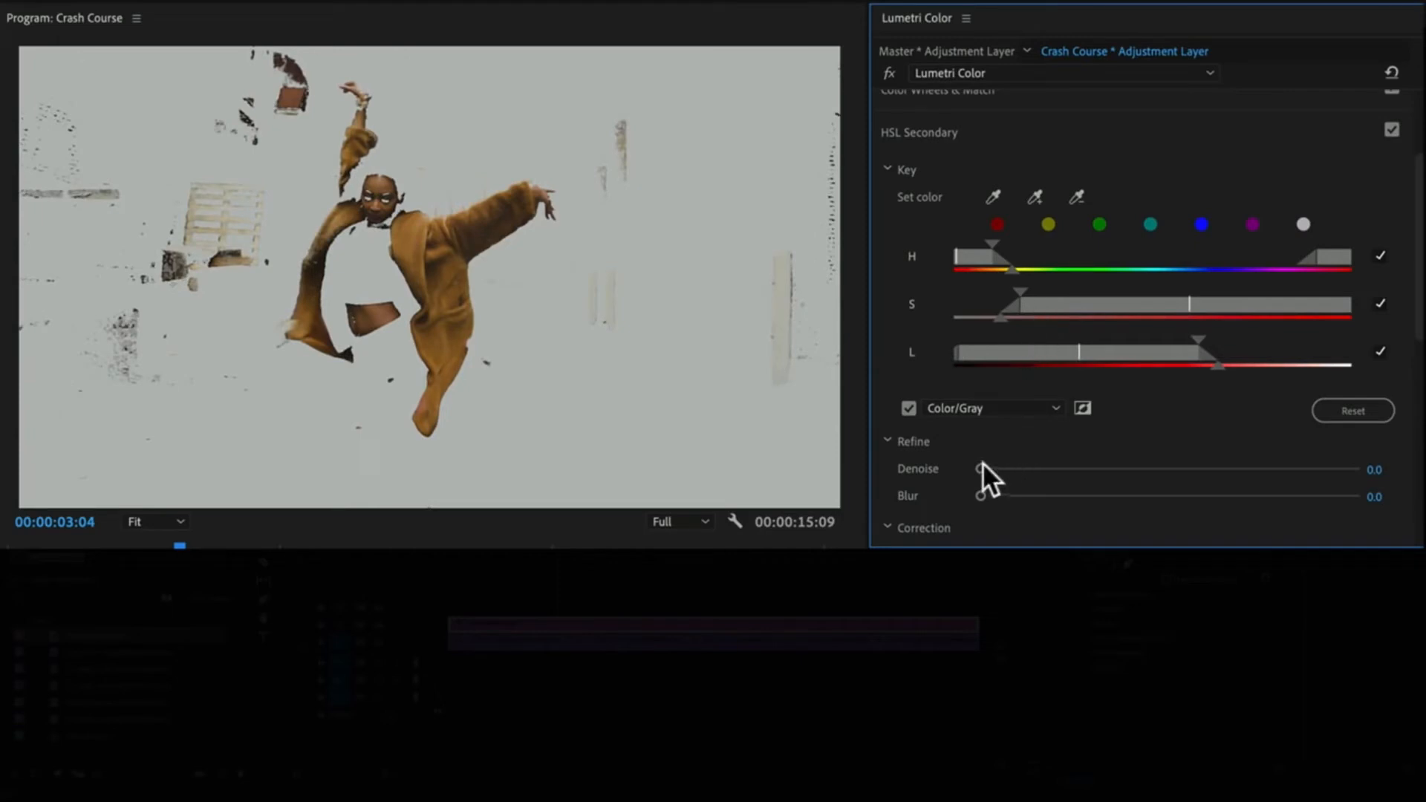
# Step: Refine the key with Denoise 22.5 and Blur 7.0, invert it, and turn off the Color/Gray mask preview
pyautogui.moveTo(982, 468); pyautogui.dragTo(1050, 470)
pyautogui.moveTo(986, 497); pyautogui.dragTo(1073, 496)
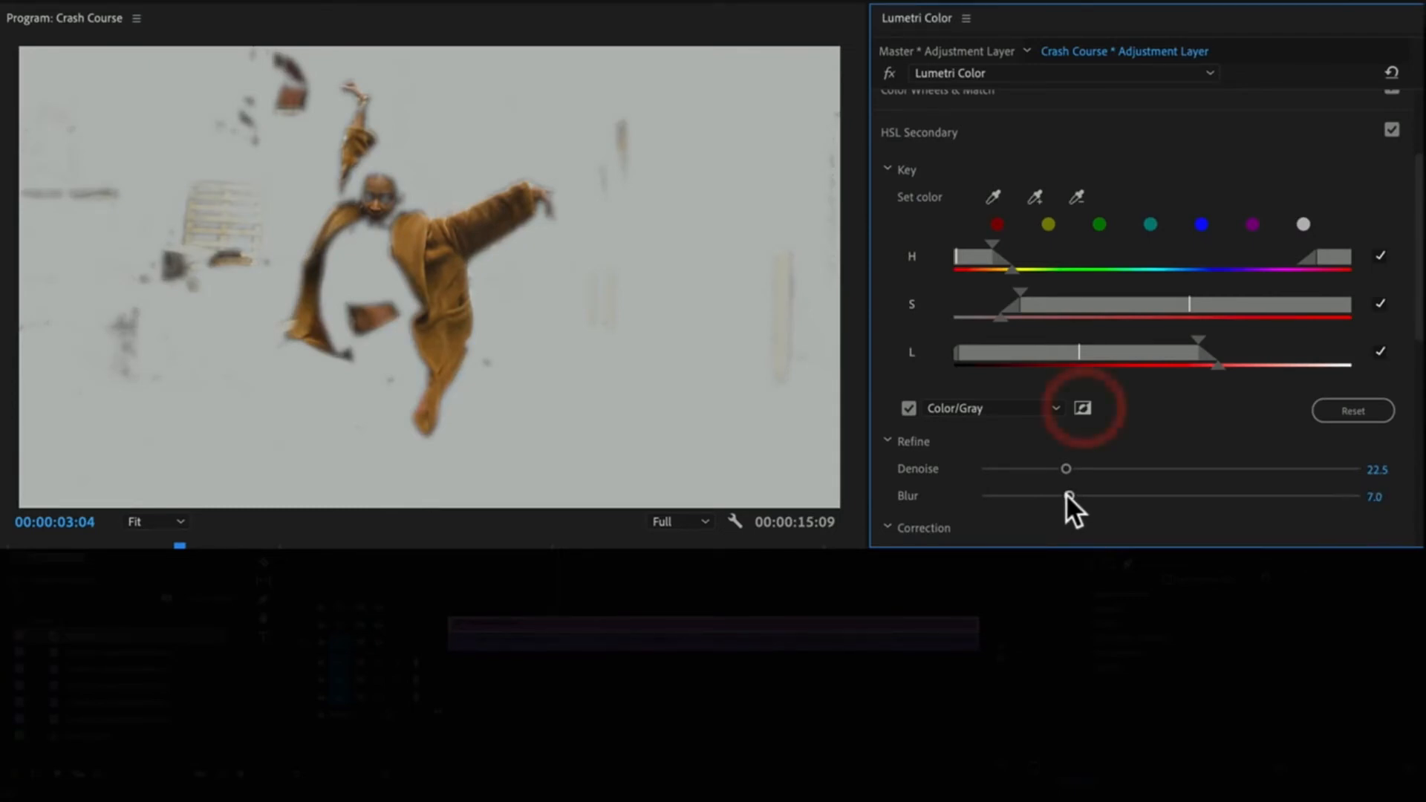
pyautogui.click(1083, 407)
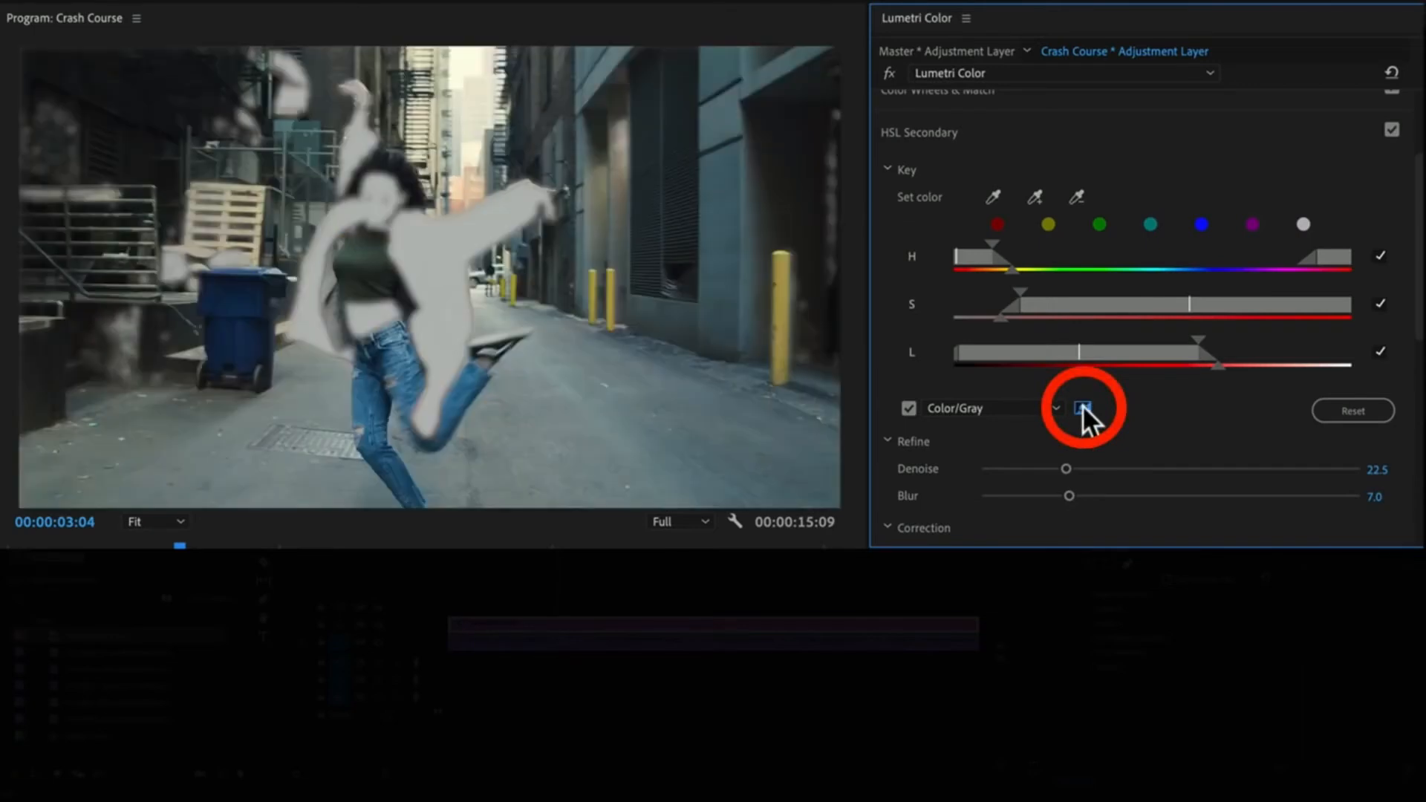
pyautogui.click(908, 407)
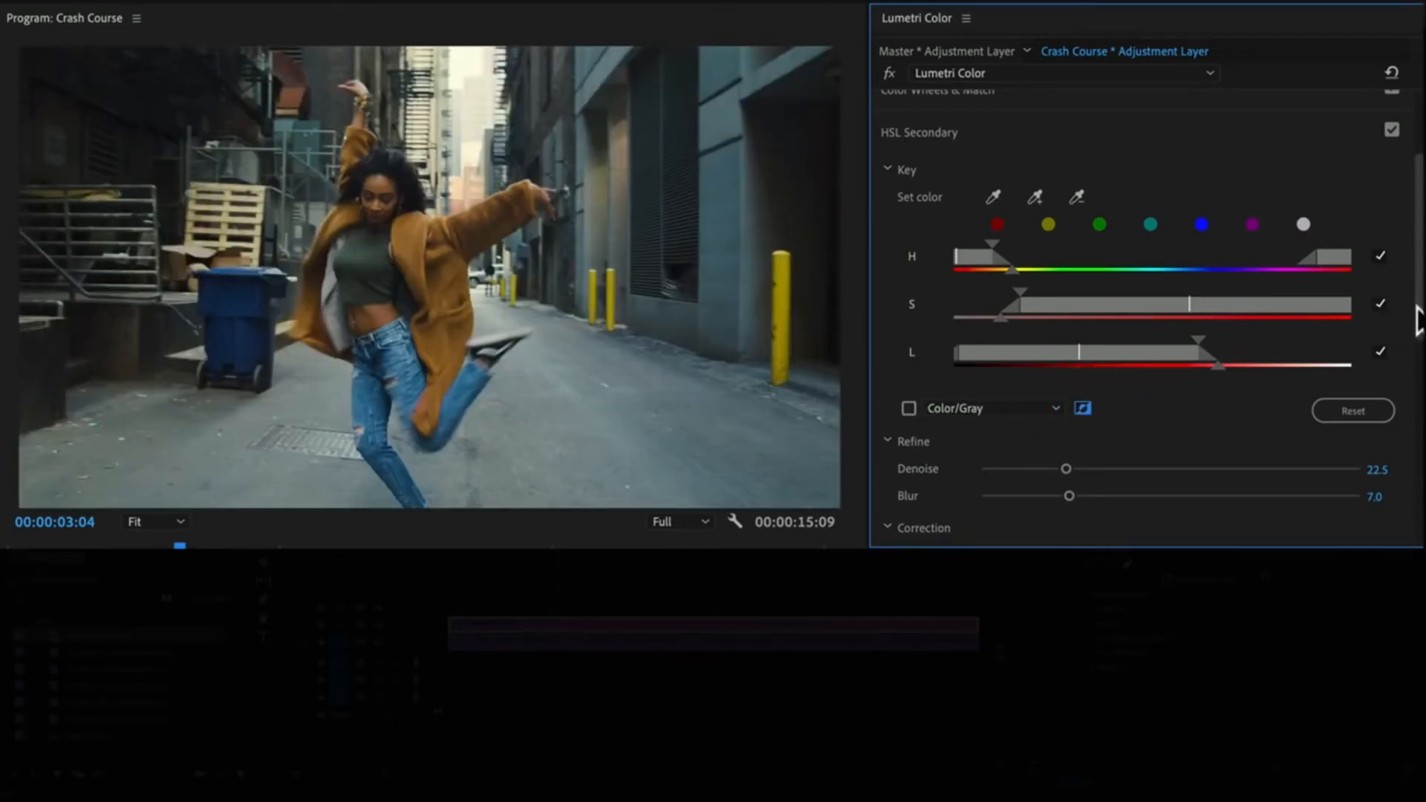
# Step: Shift the HSL Secondary correction color wheel slightly toward teal to cool everything outside the skin and coat
pyautogui.moveTo(1417, 309); pyautogui.dragTo(1417, 494)
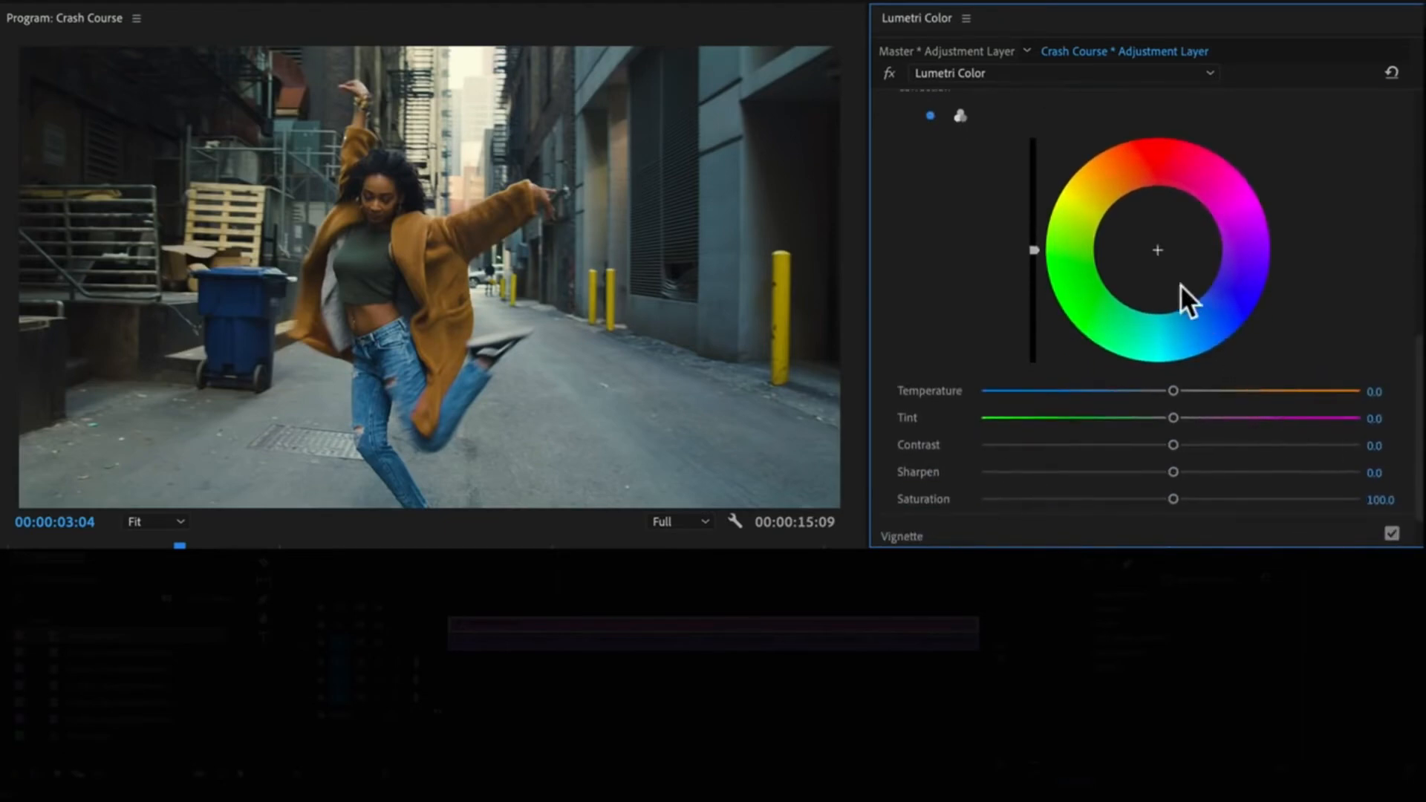
pyautogui.moveTo(1157, 246)
pyautogui.moveTo(1162, 260); pyautogui.dragTo(1163, 278)
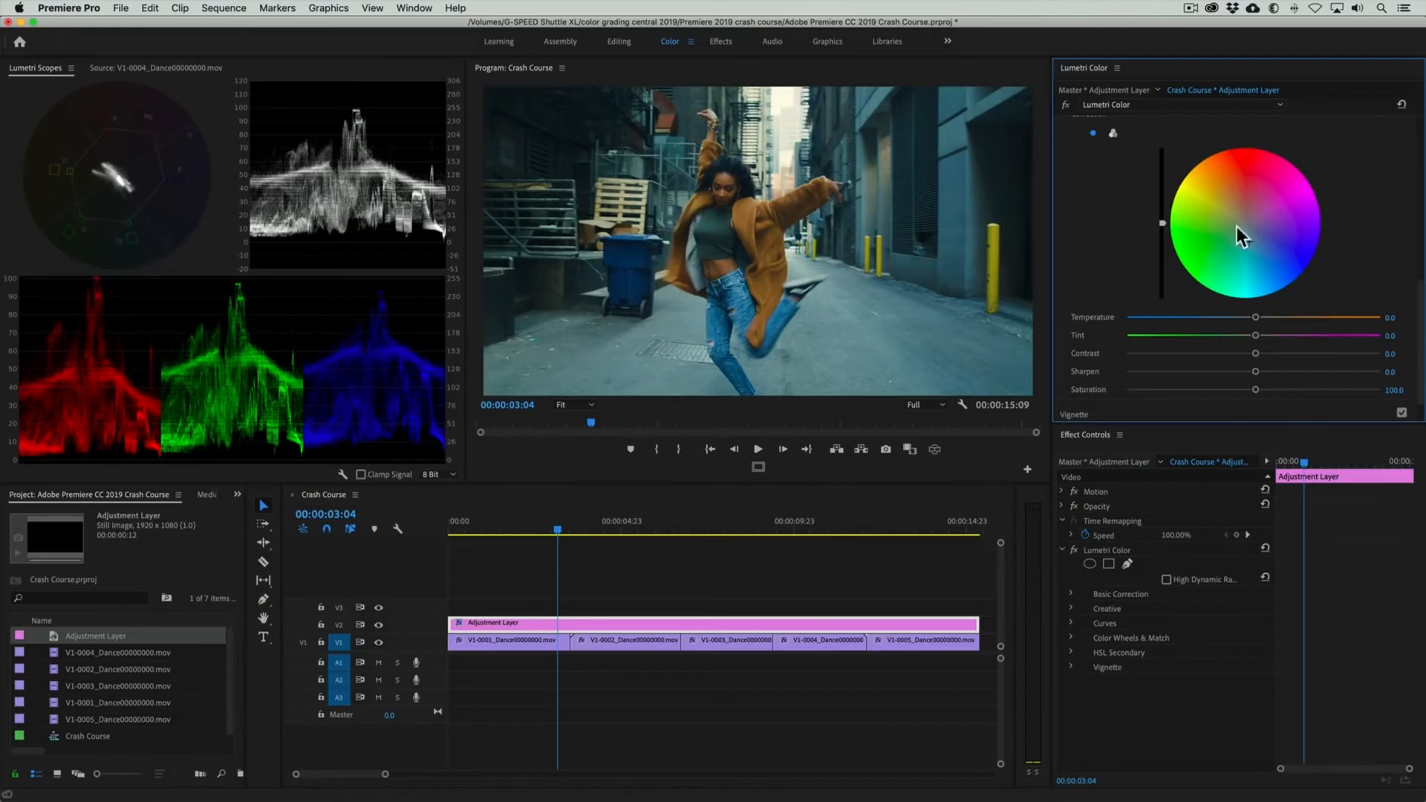
# Step: Add a second Lumetri Color effect to the adjustment layer
pyautogui.click(238, 494)
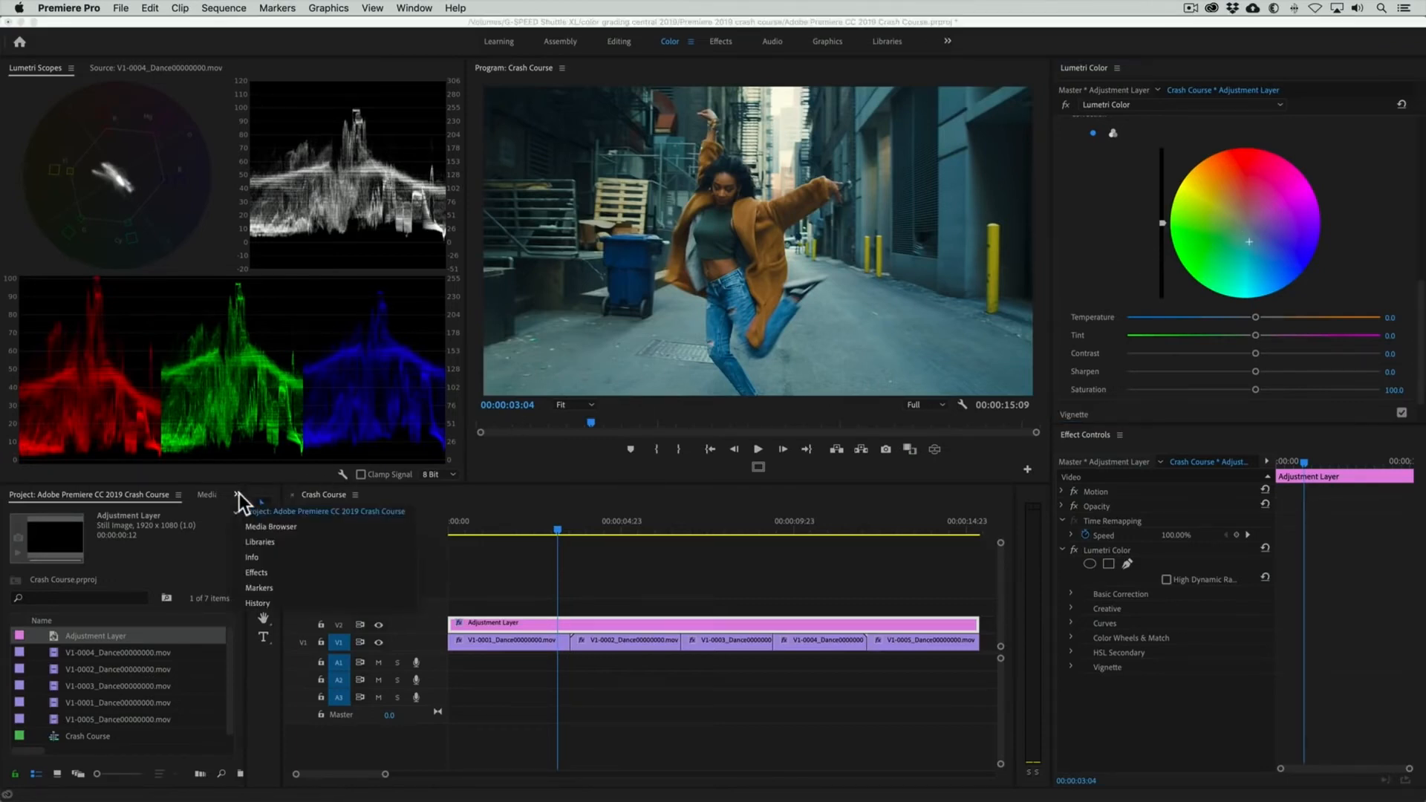
pyautogui.click(253, 573)
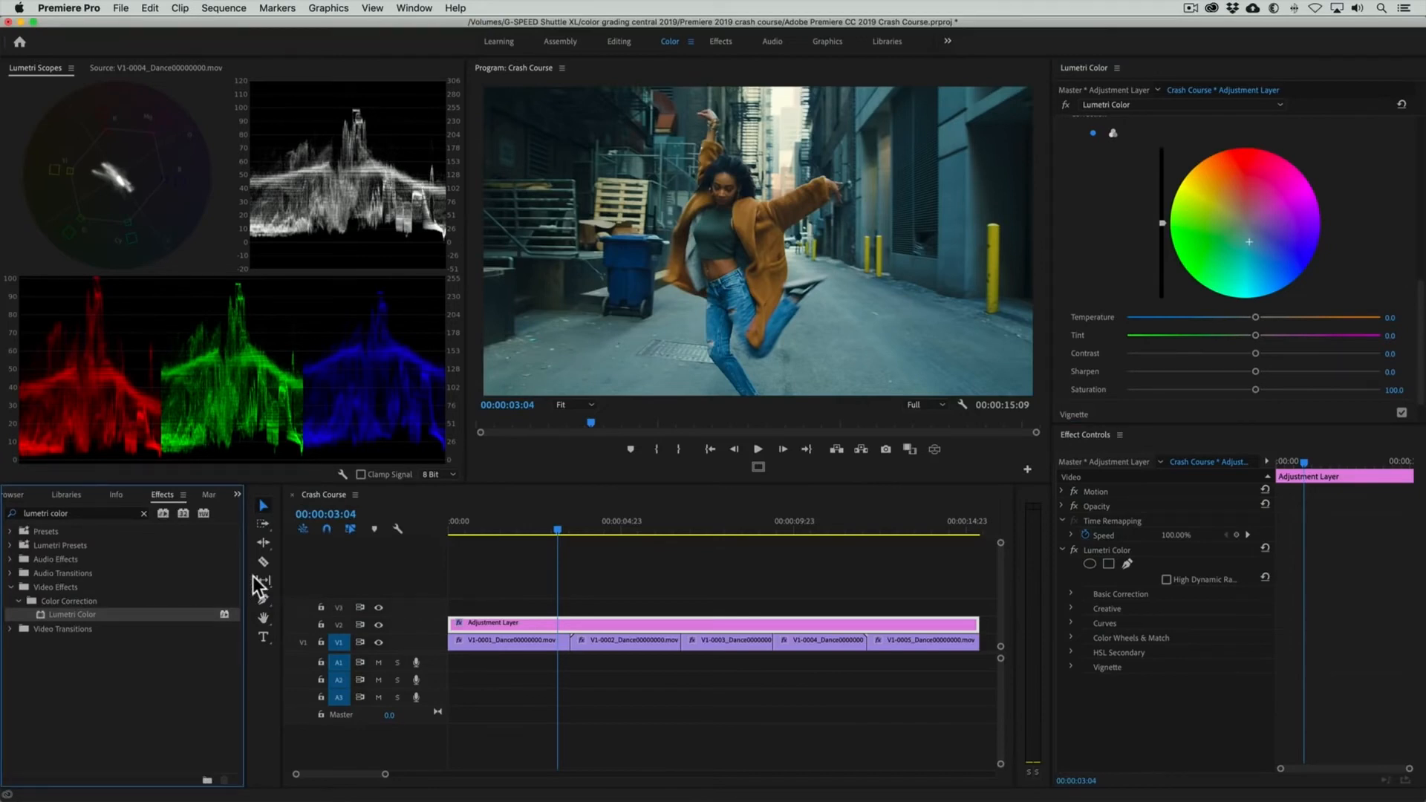
pyautogui.moveTo(38, 615); pyautogui.dragTo(1142, 693)
pyautogui.click(1161, 653)
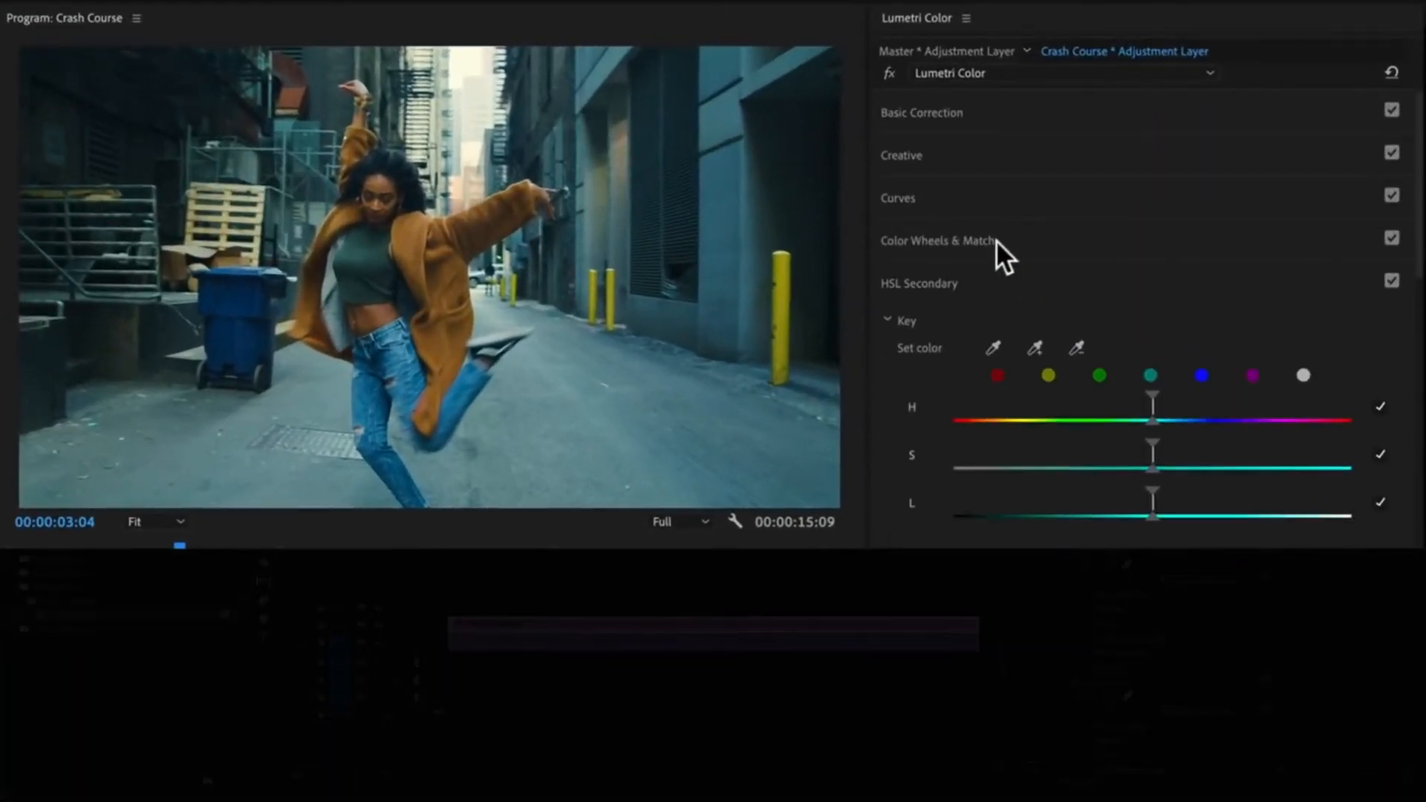
# Step: Desaturate the darkest shadows with the second effect's Luma vs Sat curve, anchoring it at about the lower fifth of the luma range
pyautogui.click(953, 194)
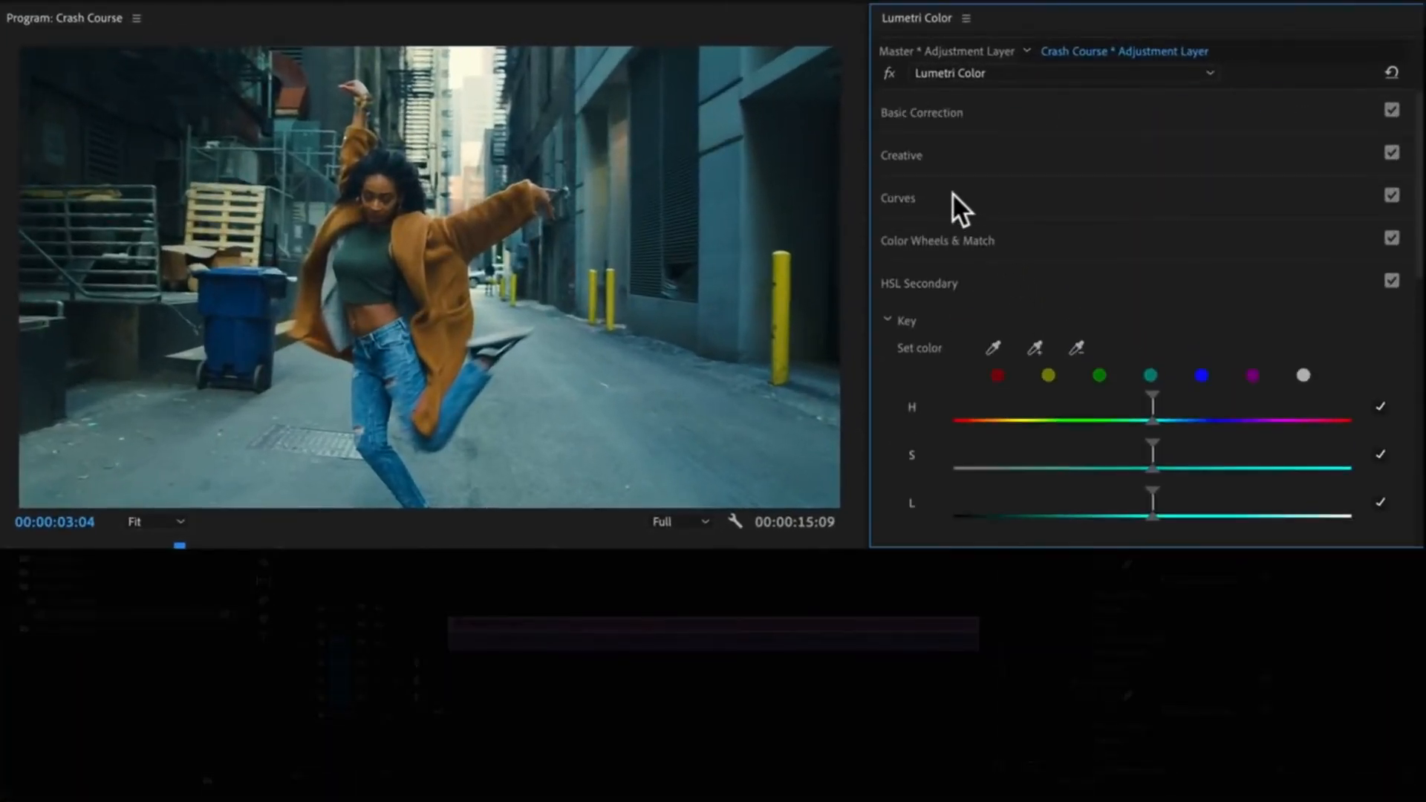
pyautogui.scroll(-5, 952, 193)
pyautogui.scroll(-10, 952, 193)
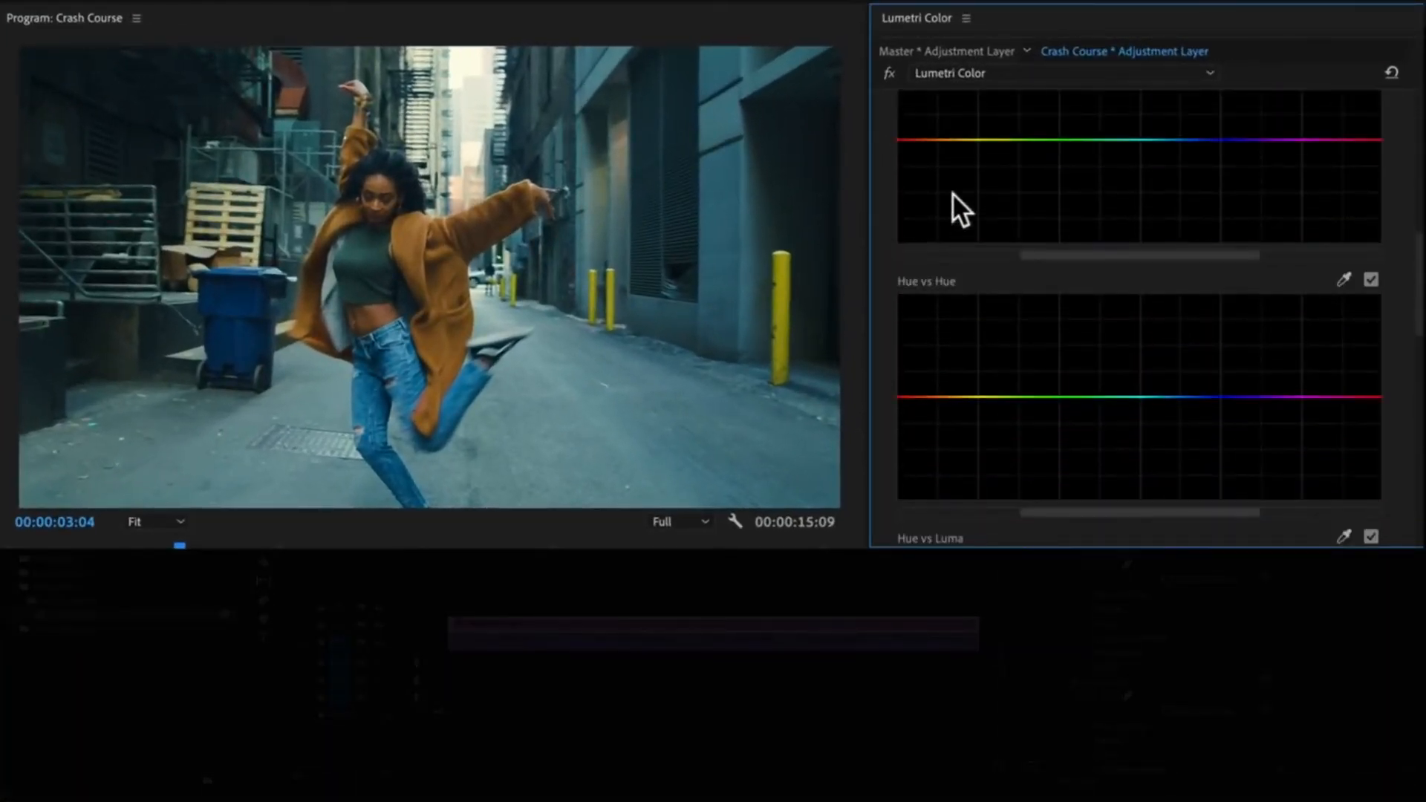
pyautogui.scroll(-3, 952, 193)
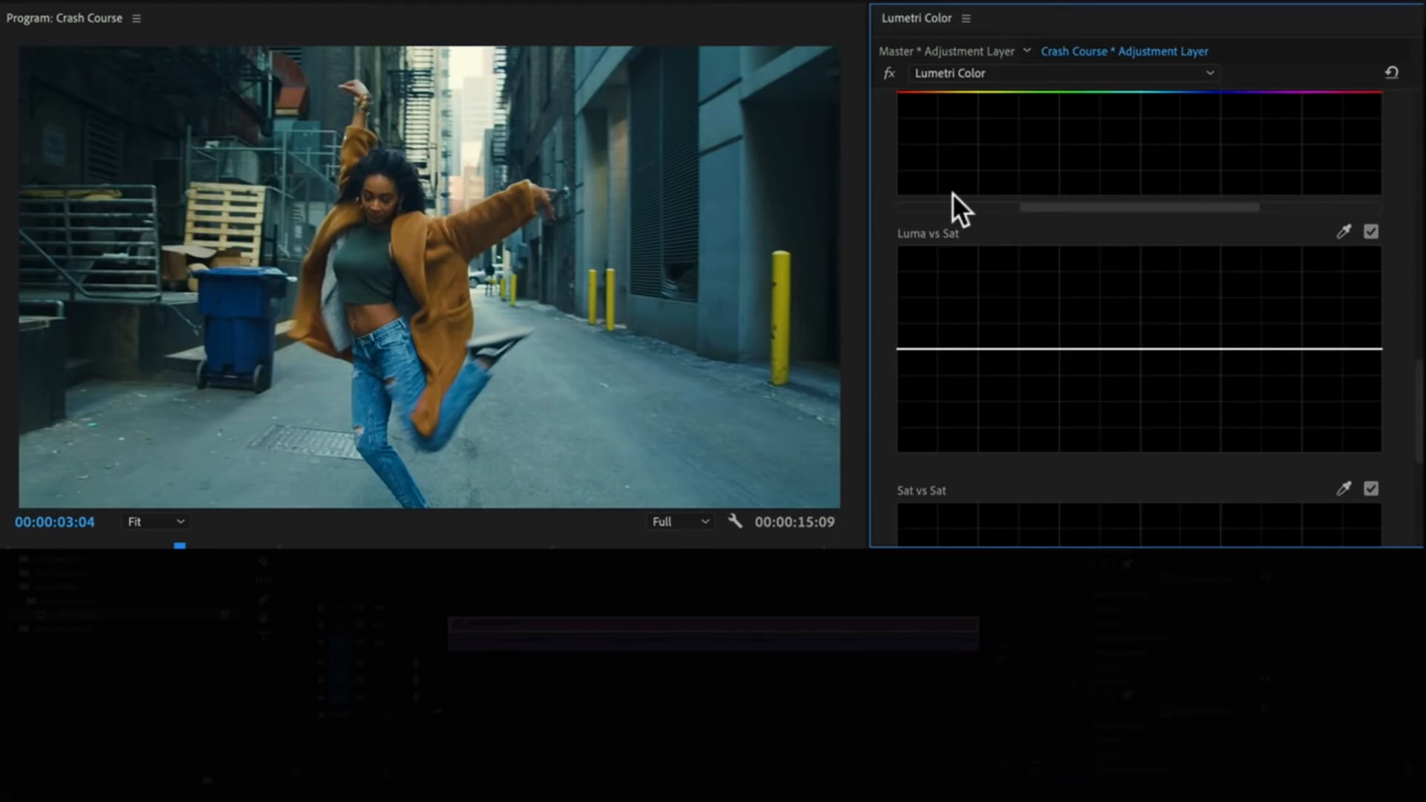
pyautogui.click(987, 348)
pyautogui.moveTo(901, 349); pyautogui.dragTo(883, 506)
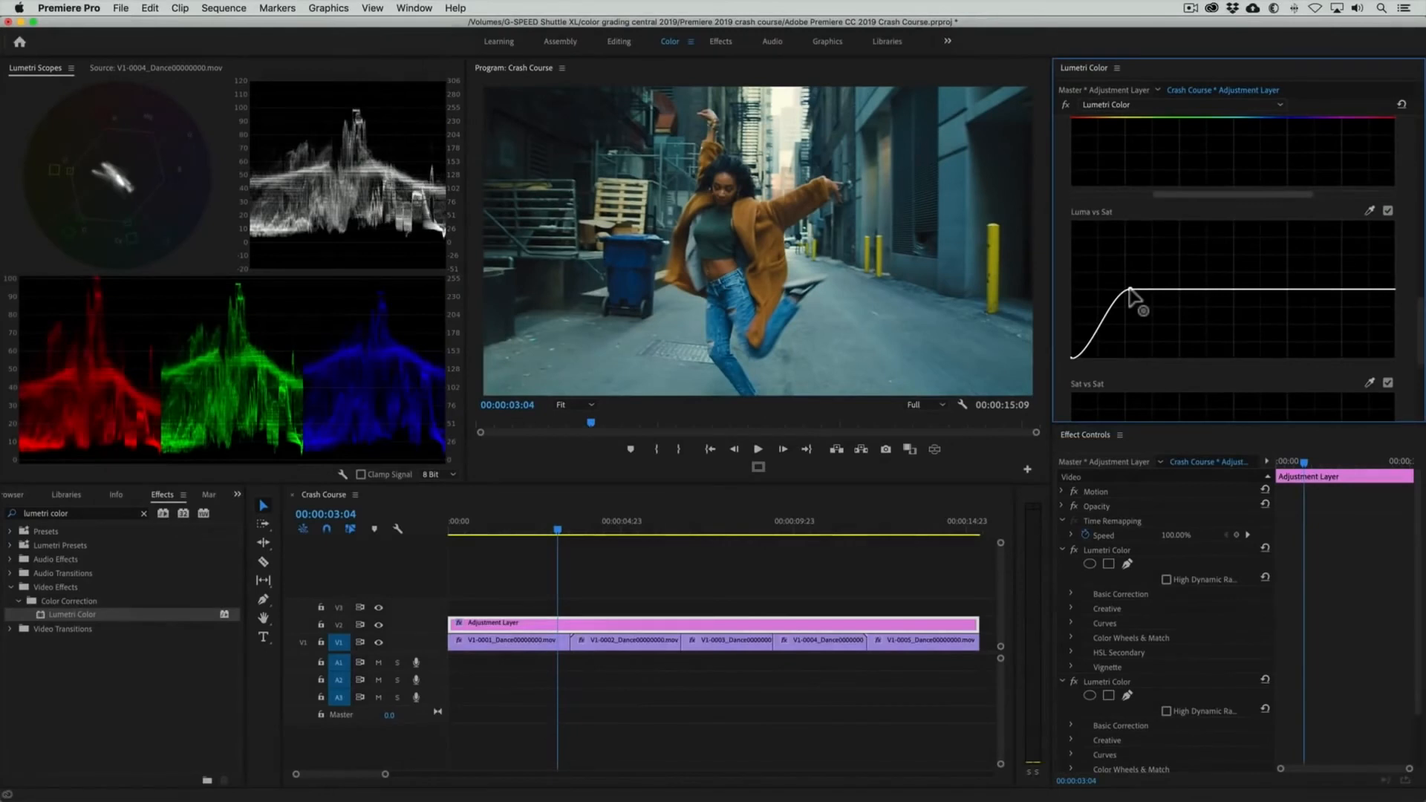
pyautogui.moveTo(986, 349); pyautogui.dragTo(990, 347)
pyautogui.moveTo(1134, 289); pyautogui.dragTo(1136, 291)
# Step: Place three points around yellow on the Hue vs Hue curve and raise the middle one slightly
pyautogui.scroll(4, 1105, 136)
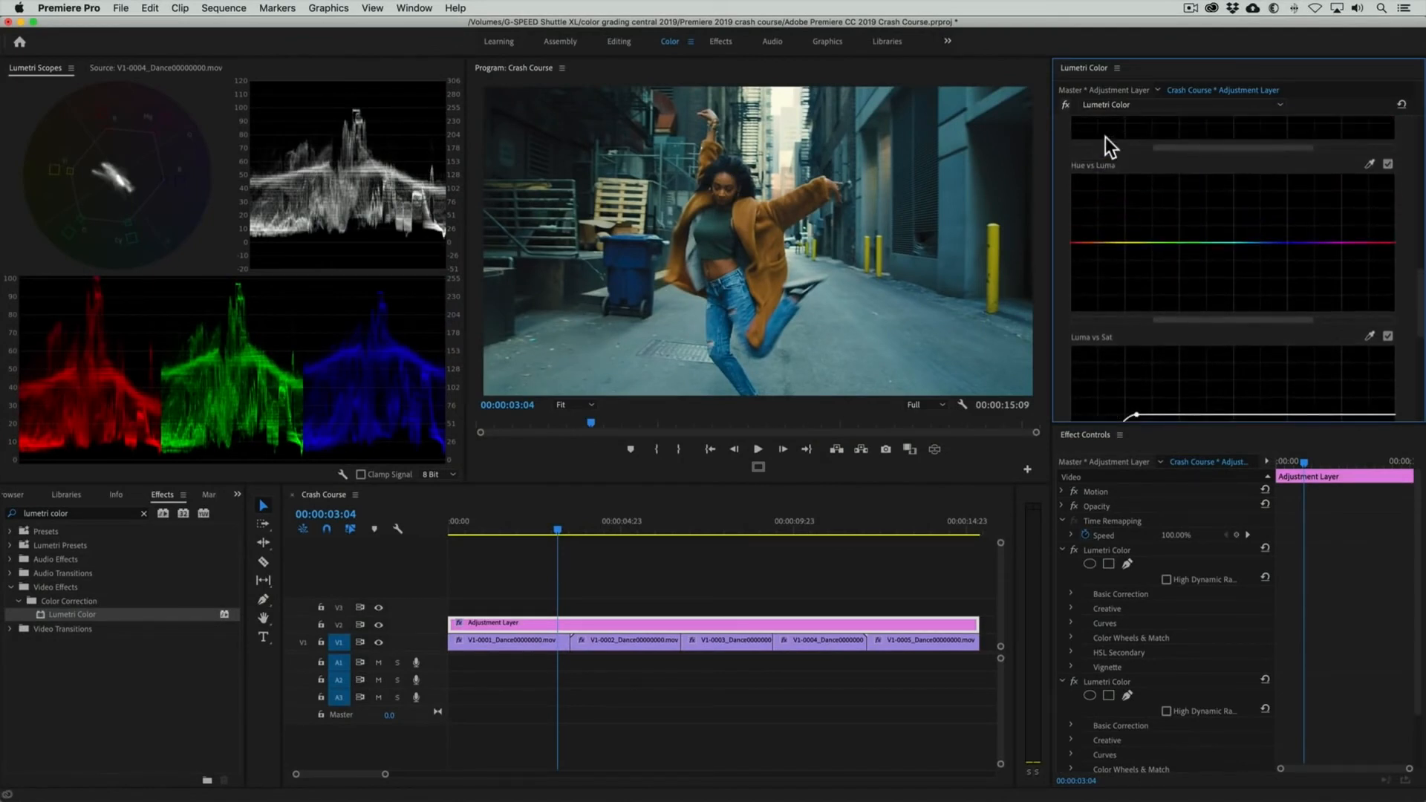
pyautogui.scroll(5, 1106, 137)
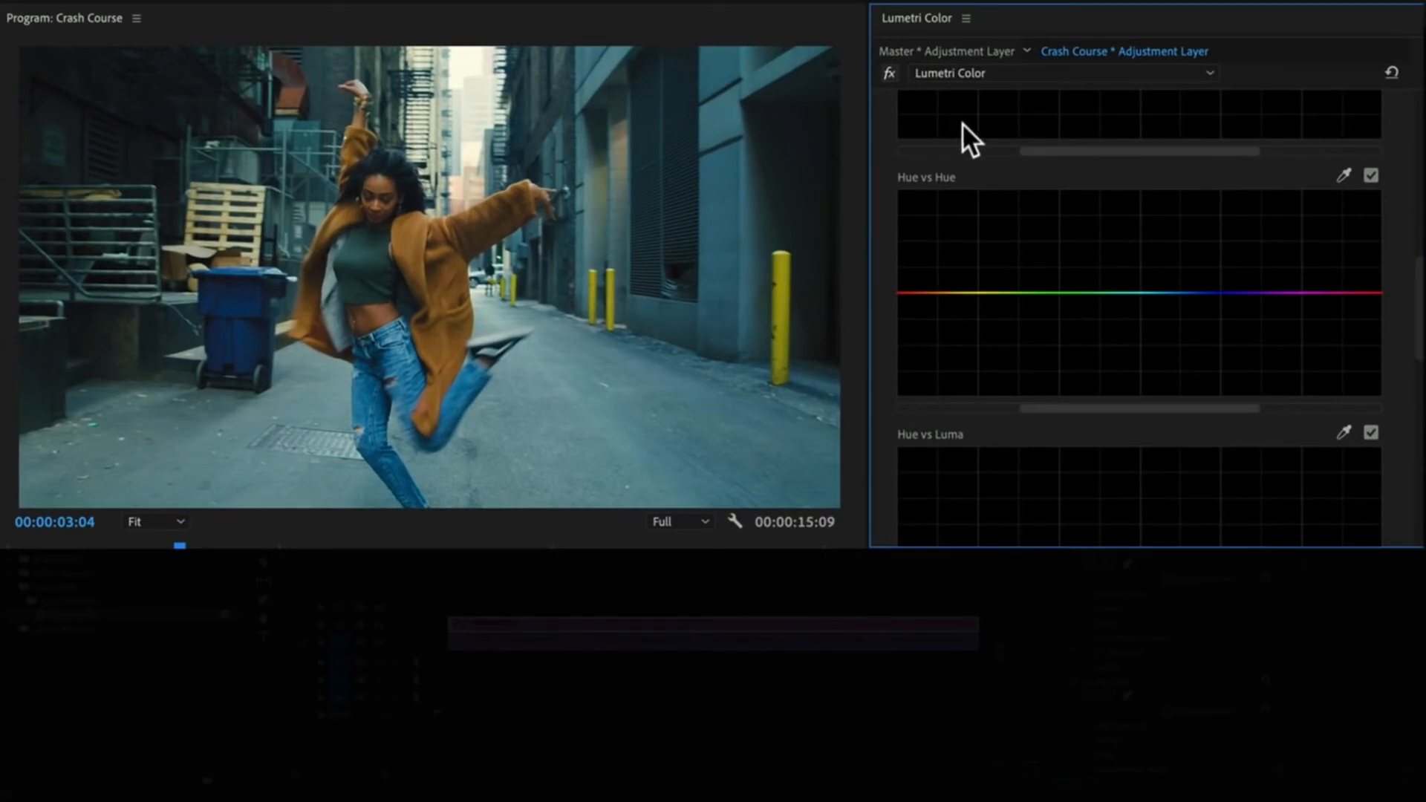
pyautogui.click(1345, 176)
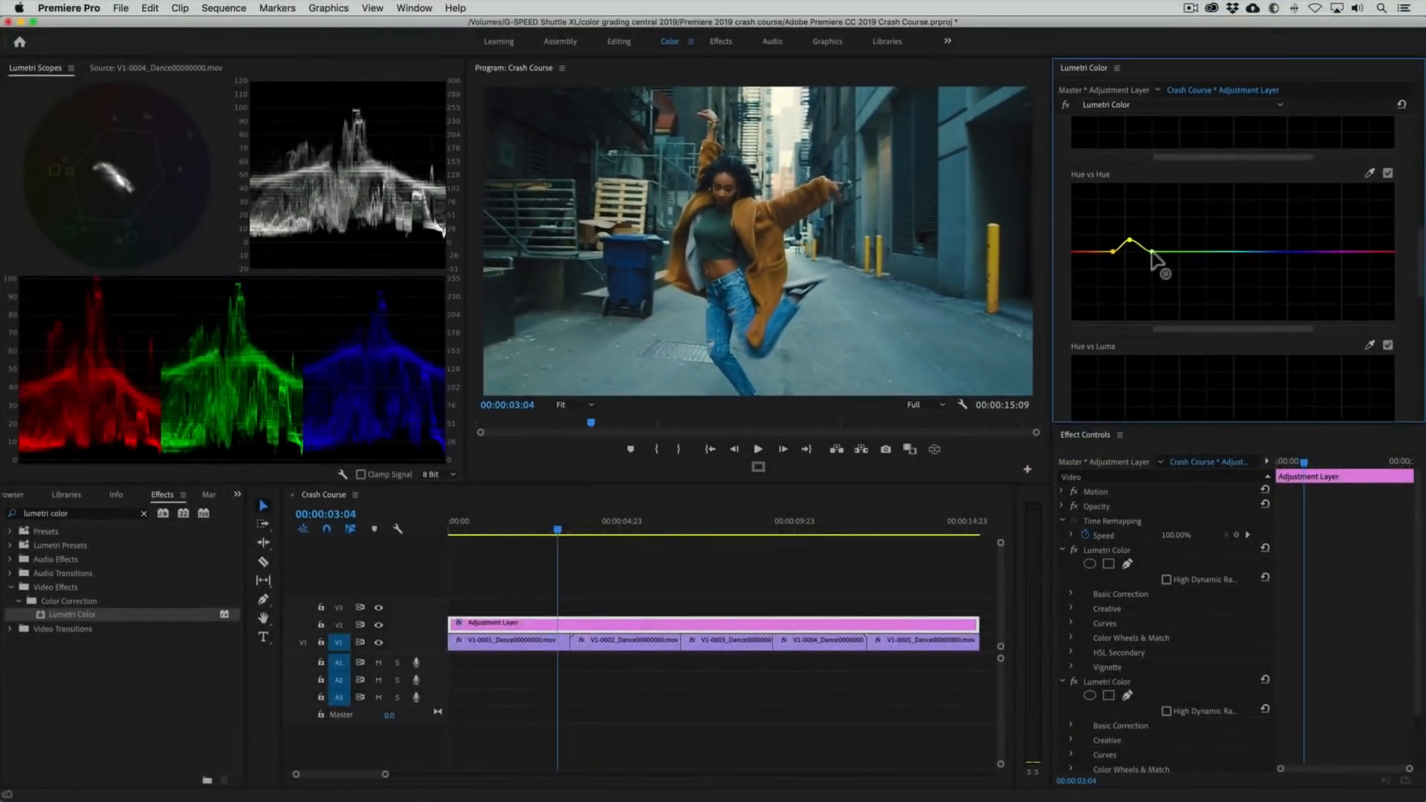
# Step: Collapse both existing Lumetri Color effects and add a third one to the adjustment layer
pyautogui.click(1062, 550)
pyautogui.click(1062, 565)
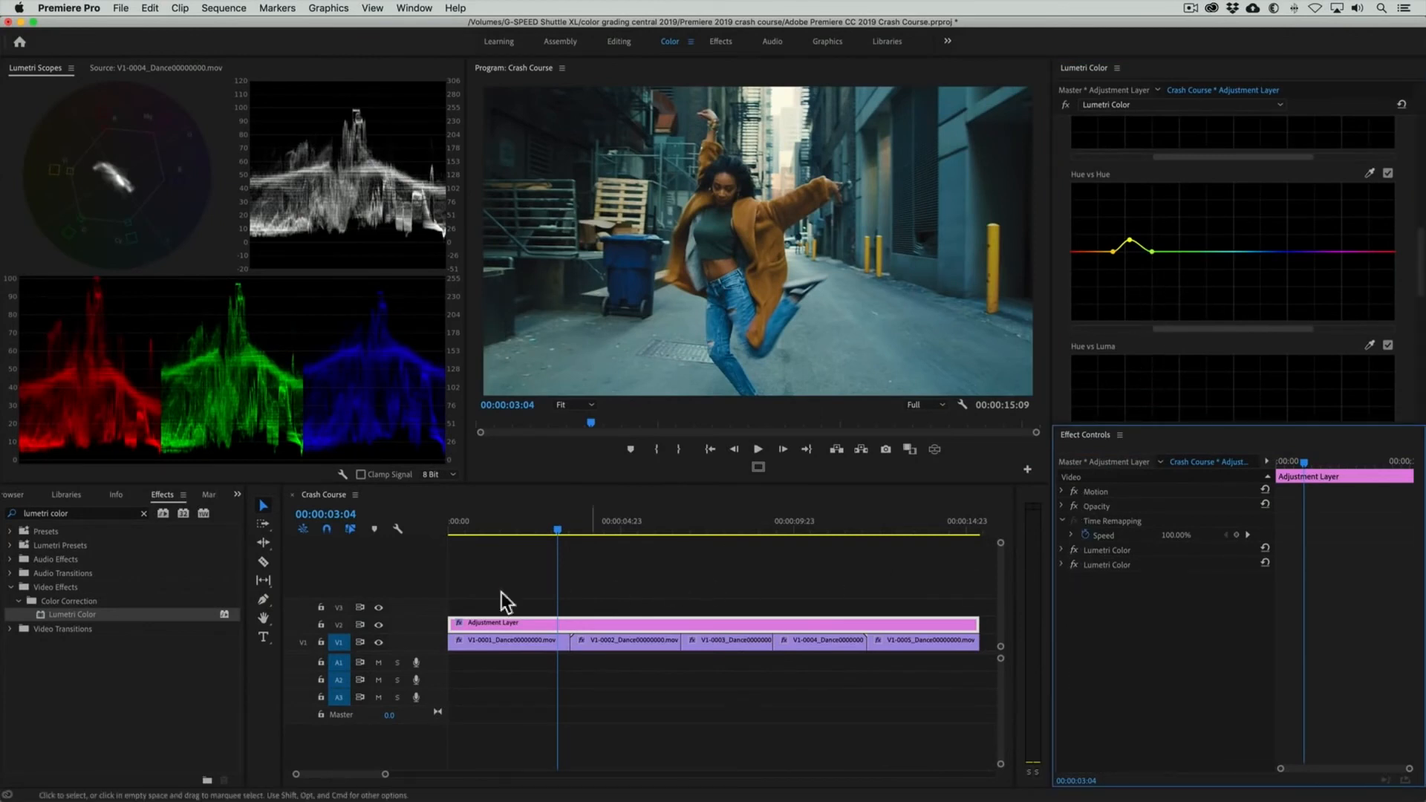
pyautogui.moveTo(38, 617); pyautogui.dragTo(671, 620)
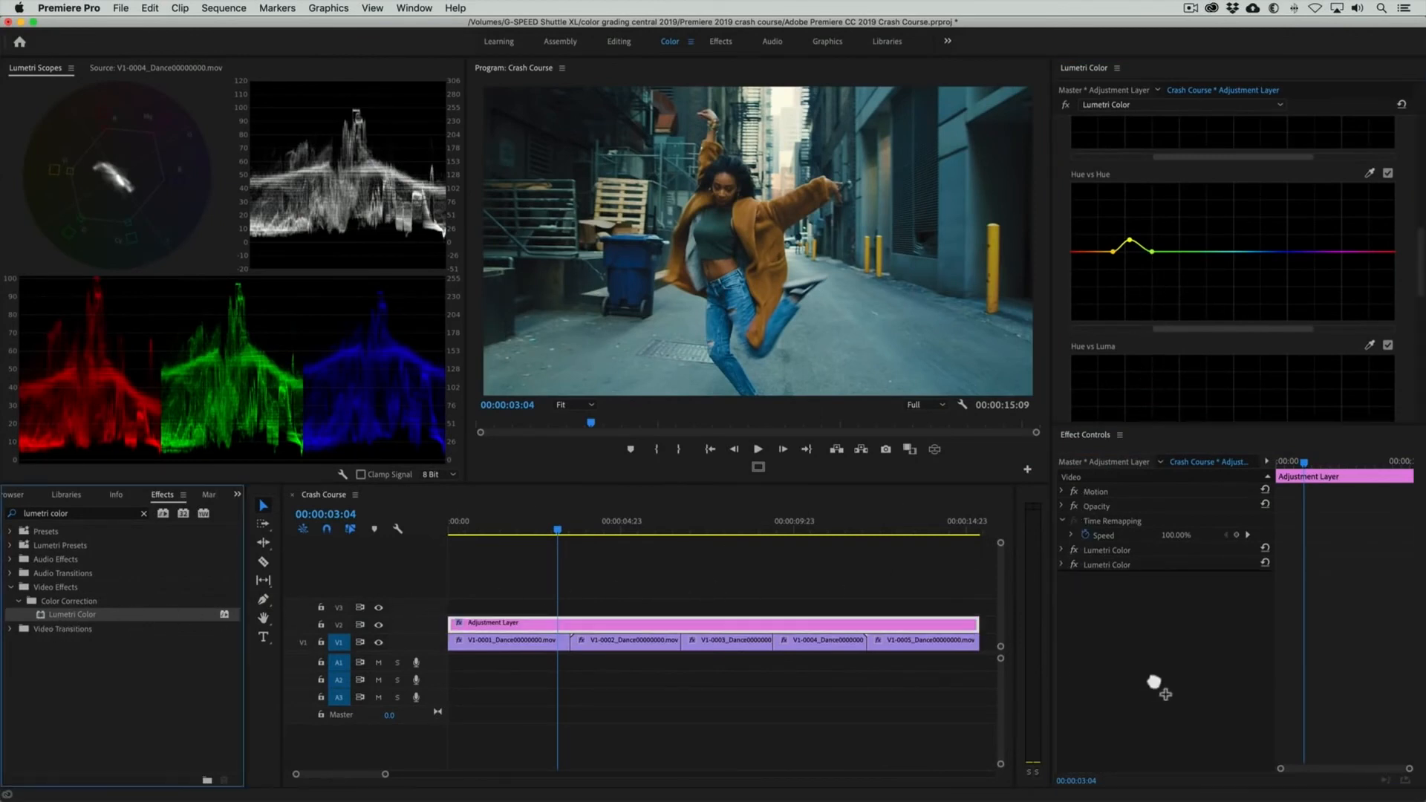
pyautogui.moveTo(1161, 677); pyautogui.dragTo(1162, 673)
# Step: Preview creative looks in the third Lumetri Color effect on the adjustment layer and apply the 3Strip look
pyautogui.scroll(10, 1186, 236)
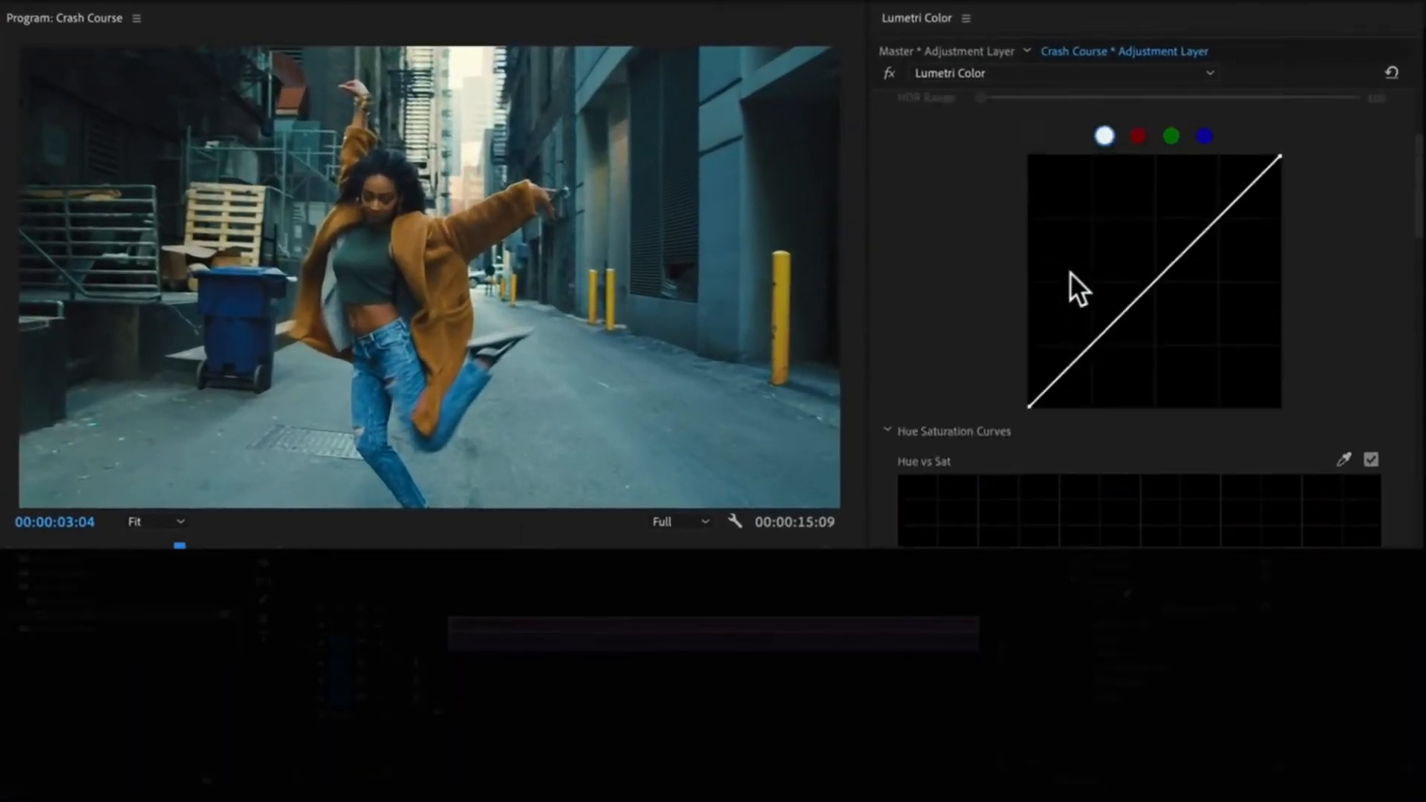
pyautogui.click(965, 155)
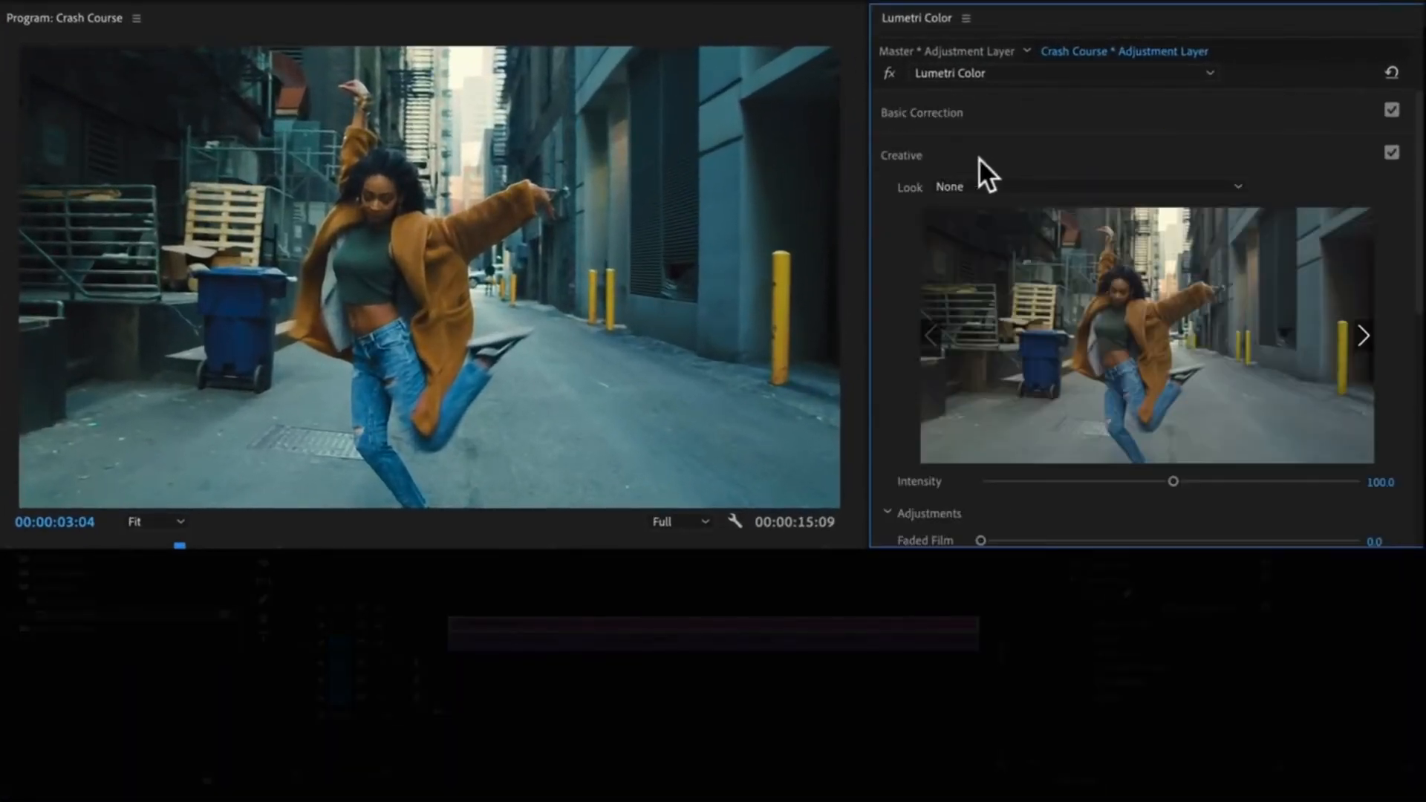
pyautogui.click(1363, 336)
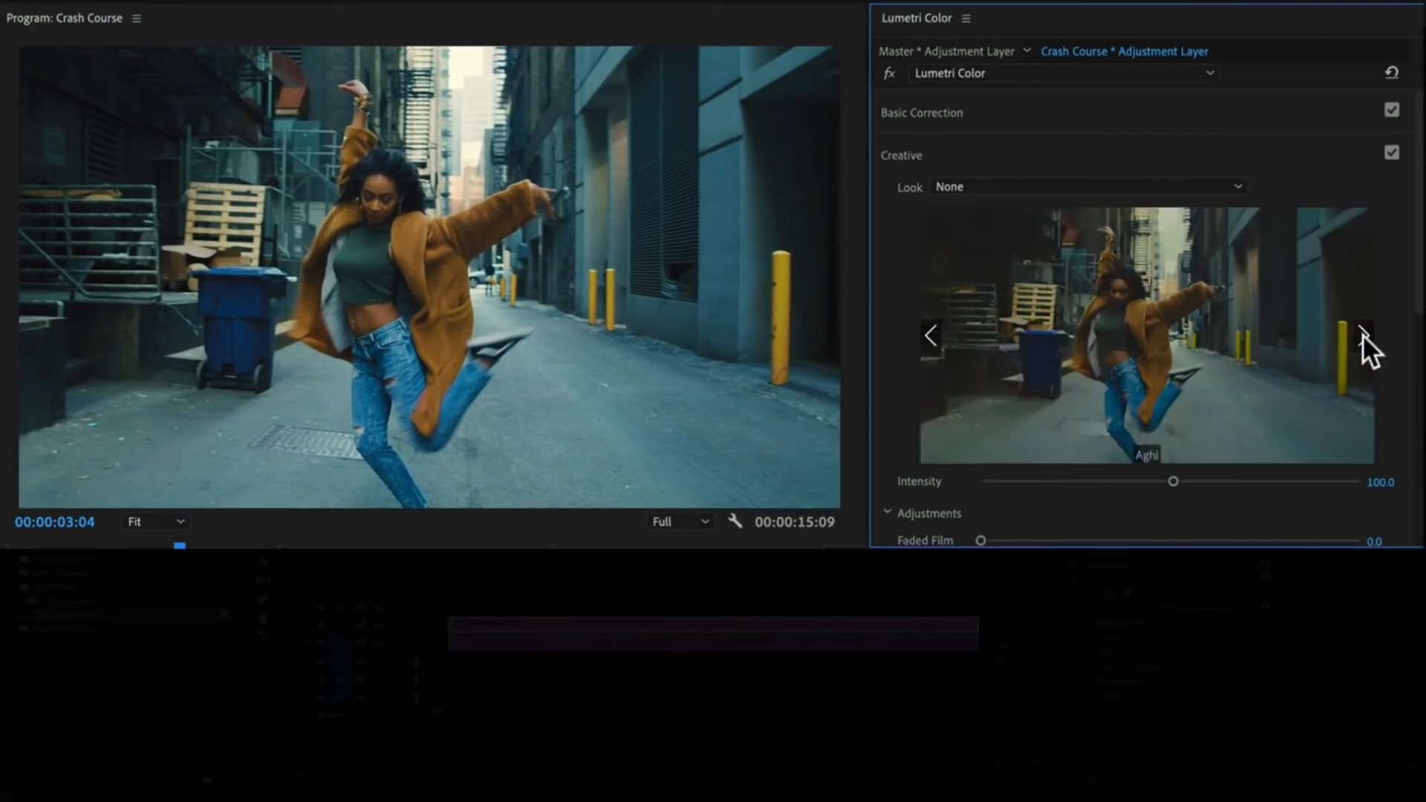
pyautogui.click(933, 334)
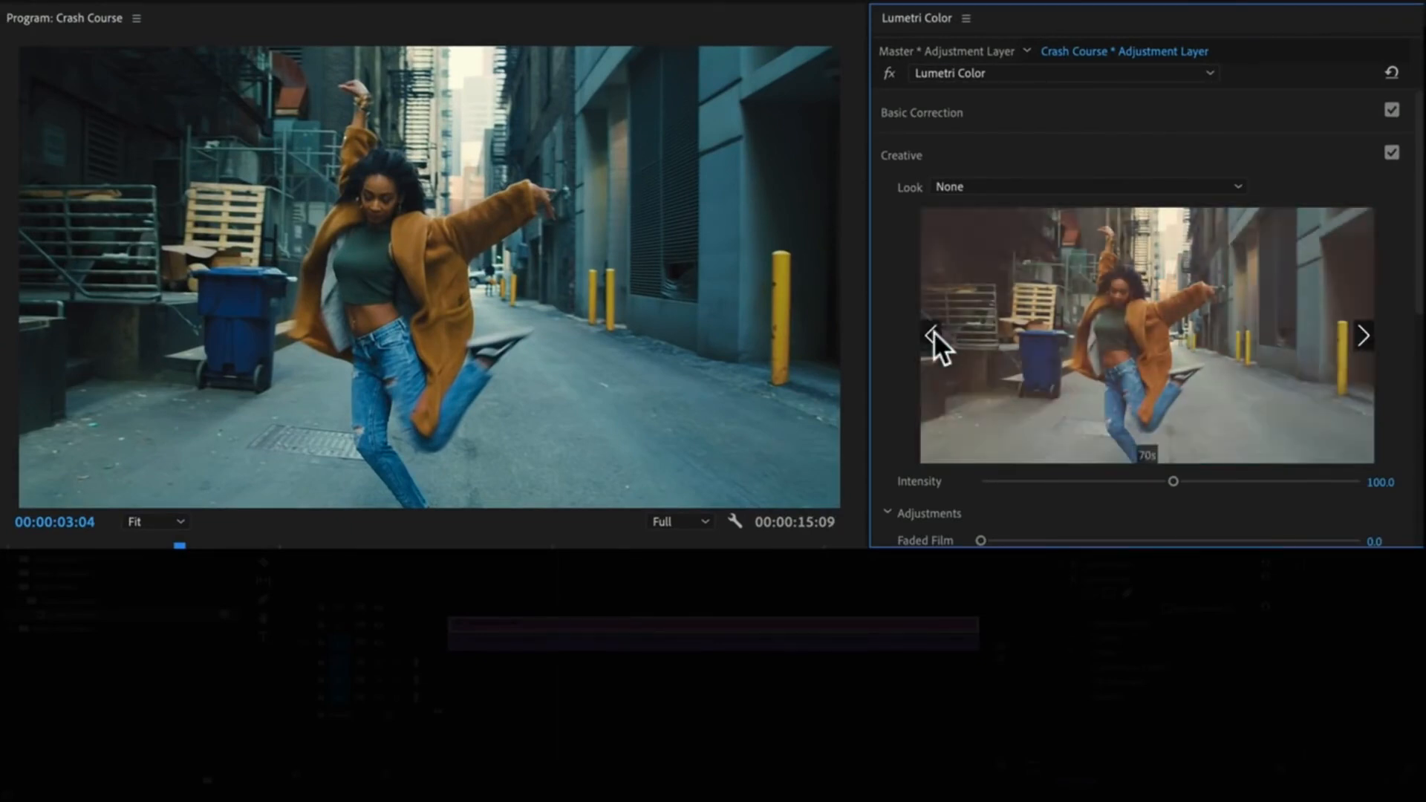
pyautogui.click(996, 331)
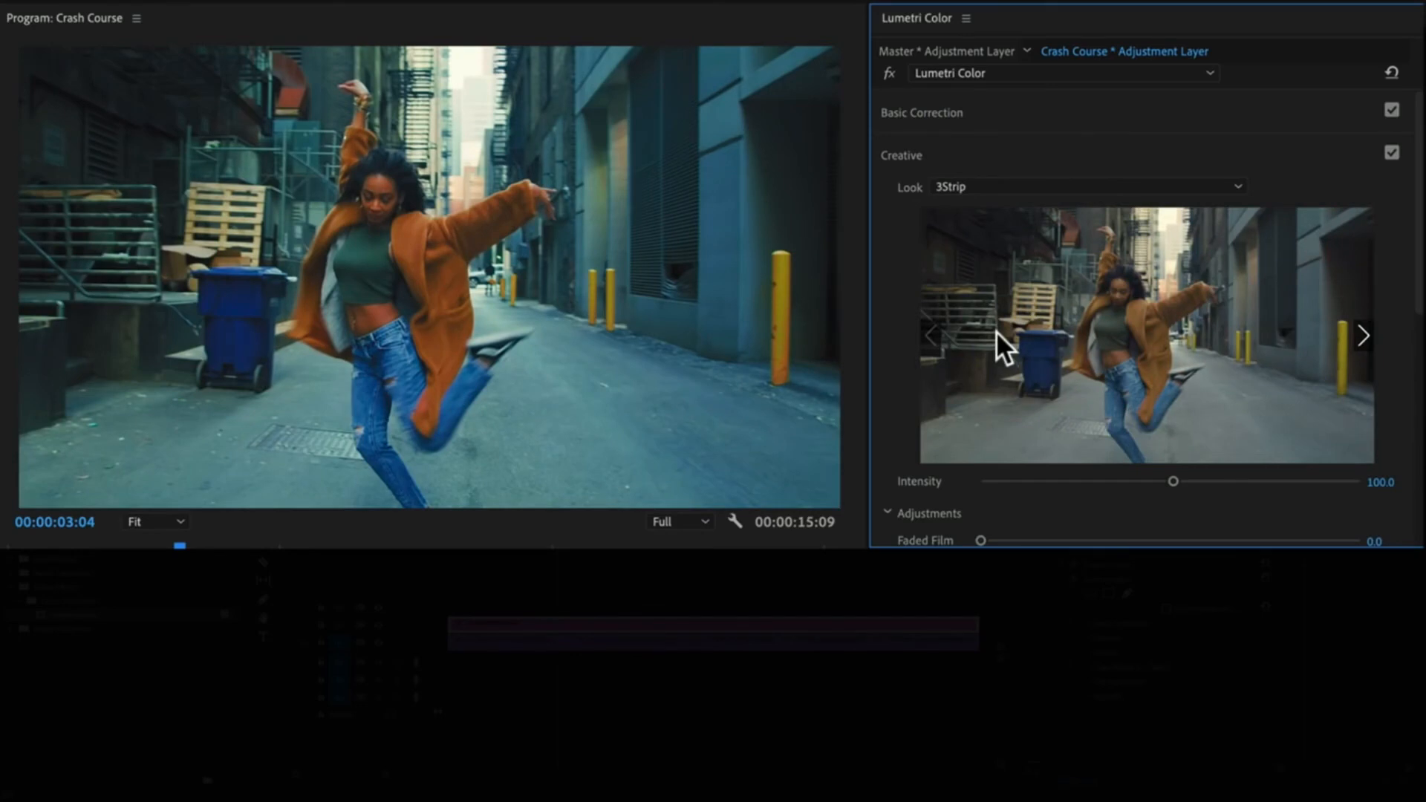
# Step: Reduce the 3Strip look's intensity to about 30 and play the sequence from the start
pyautogui.moveTo(1175, 483); pyautogui.dragTo(1034, 487)
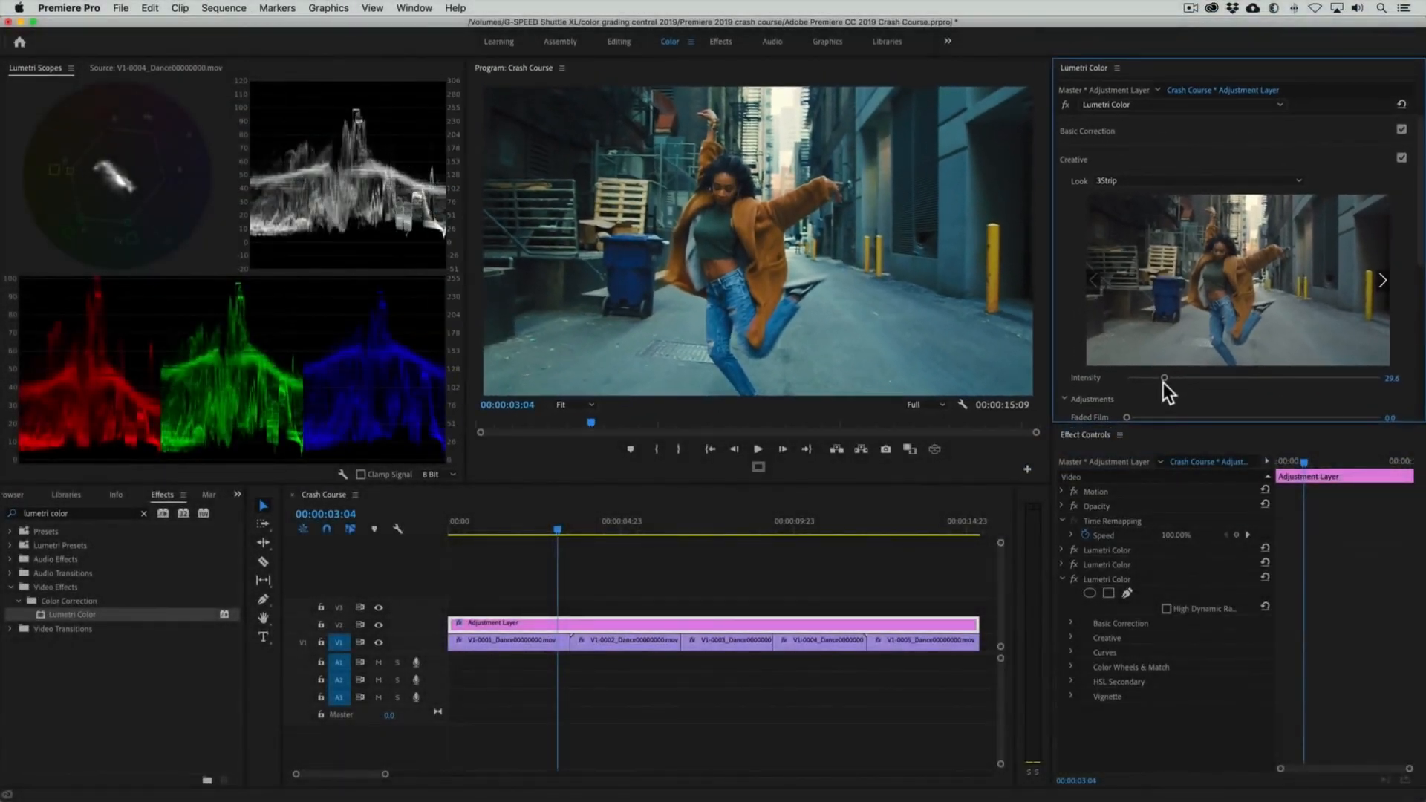
pyautogui.moveTo(545, 523); pyautogui.dragTo(427, 524)
pyautogui.press('space')
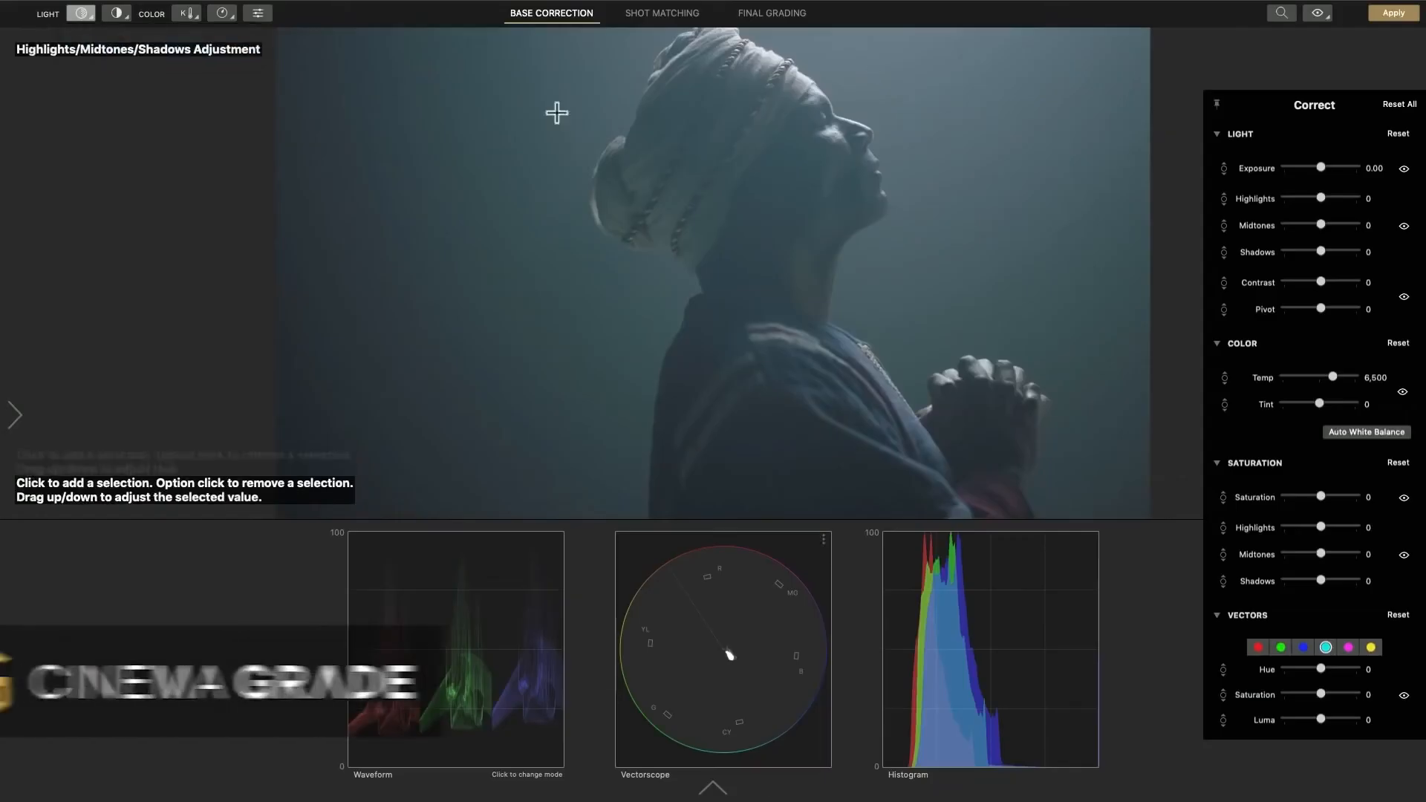
# Step: Switch to Cinema Grade and, directly on the image of the praying figure, set Highlights to 24, Midtones to -42 and Shadows to -33
pyautogui.moveTo(791, 111); pyautogui.dragTo(810, 66)
pyautogui.moveTo(294, 338); pyautogui.dragTo(294, 347)
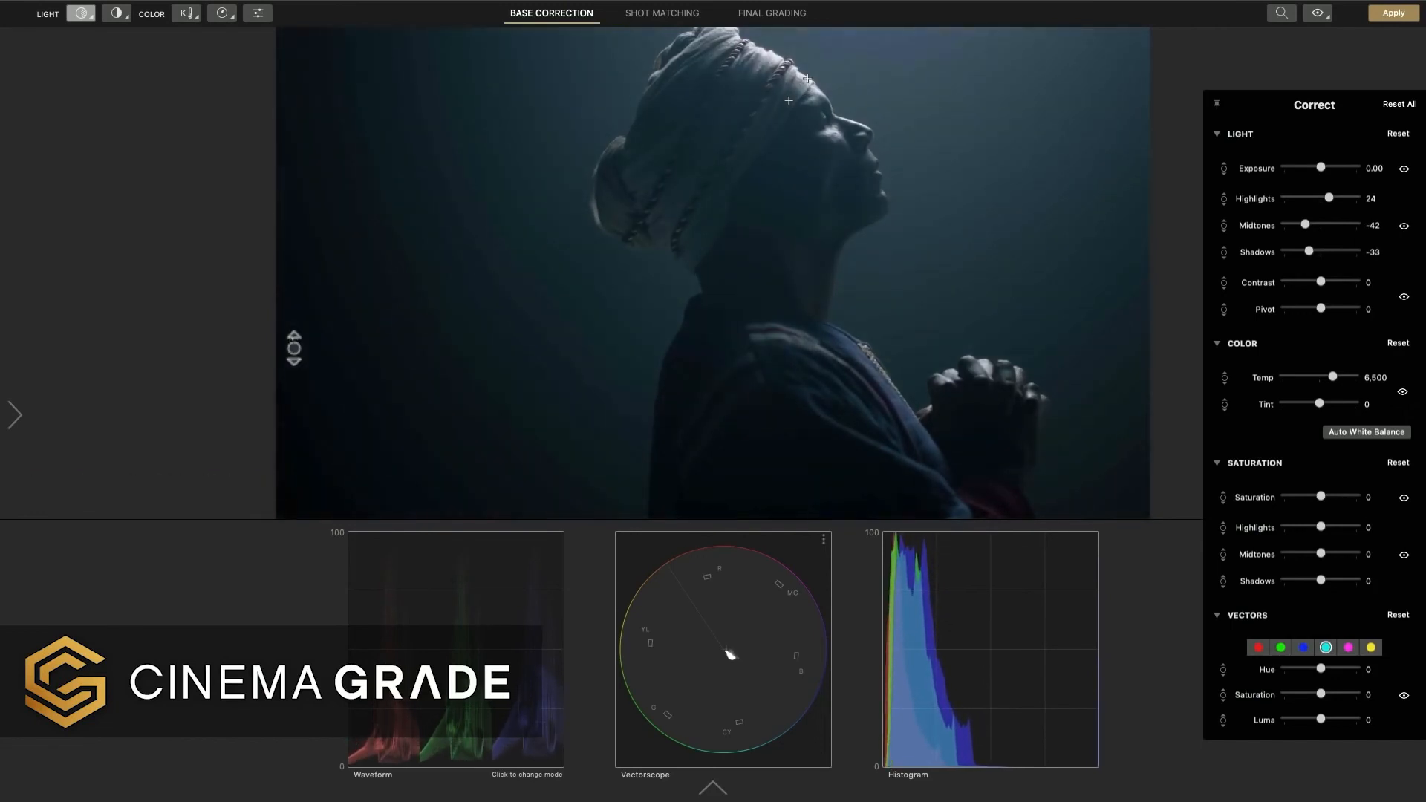
pyautogui.click(260, 12)
# Step: Adjust the light levels directly on the shot of the person in the wide-brimmed hat, using the false color view
pyautogui.moveTo(869, 89); pyautogui.dragTo(870, 74)
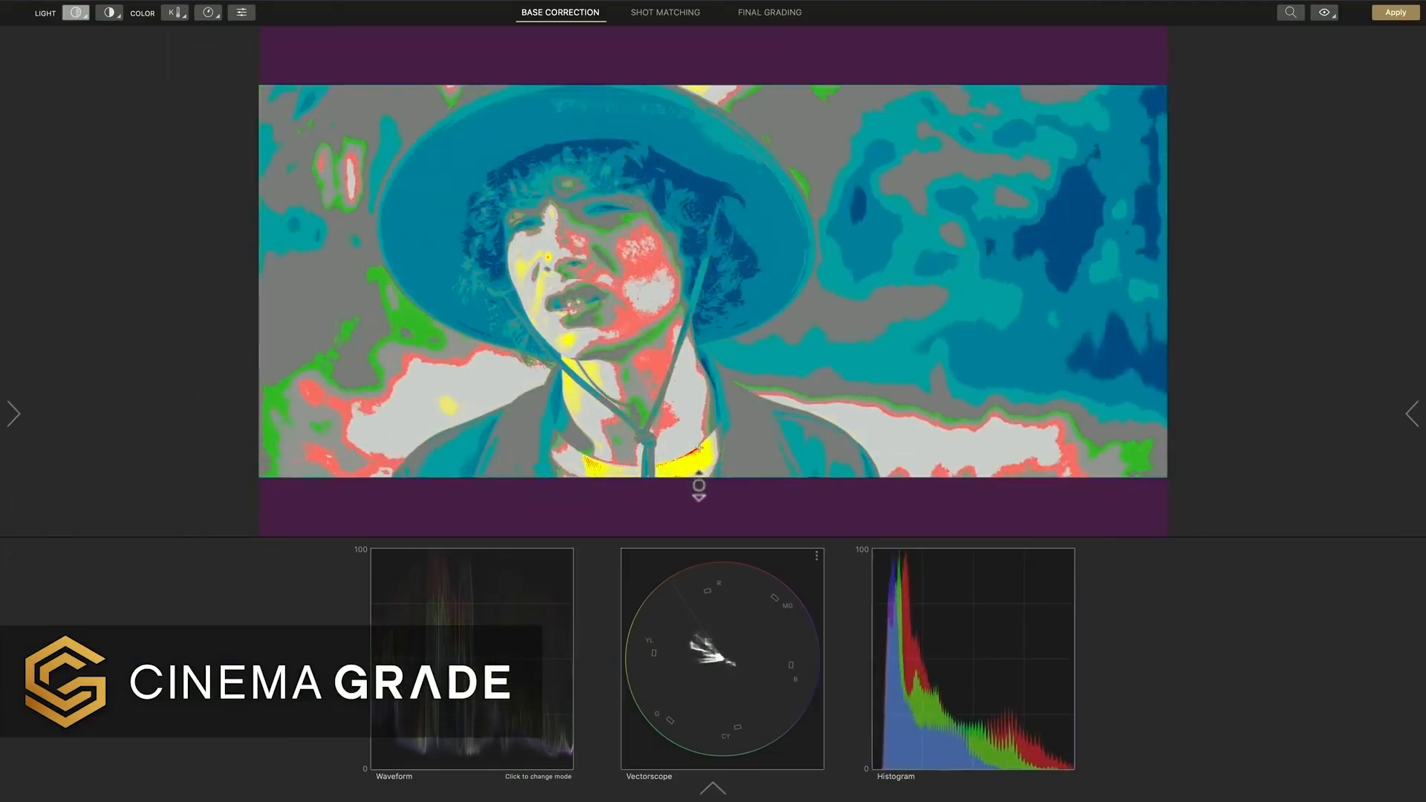
pyautogui.moveTo(699, 485); pyautogui.dragTo(699, 509)
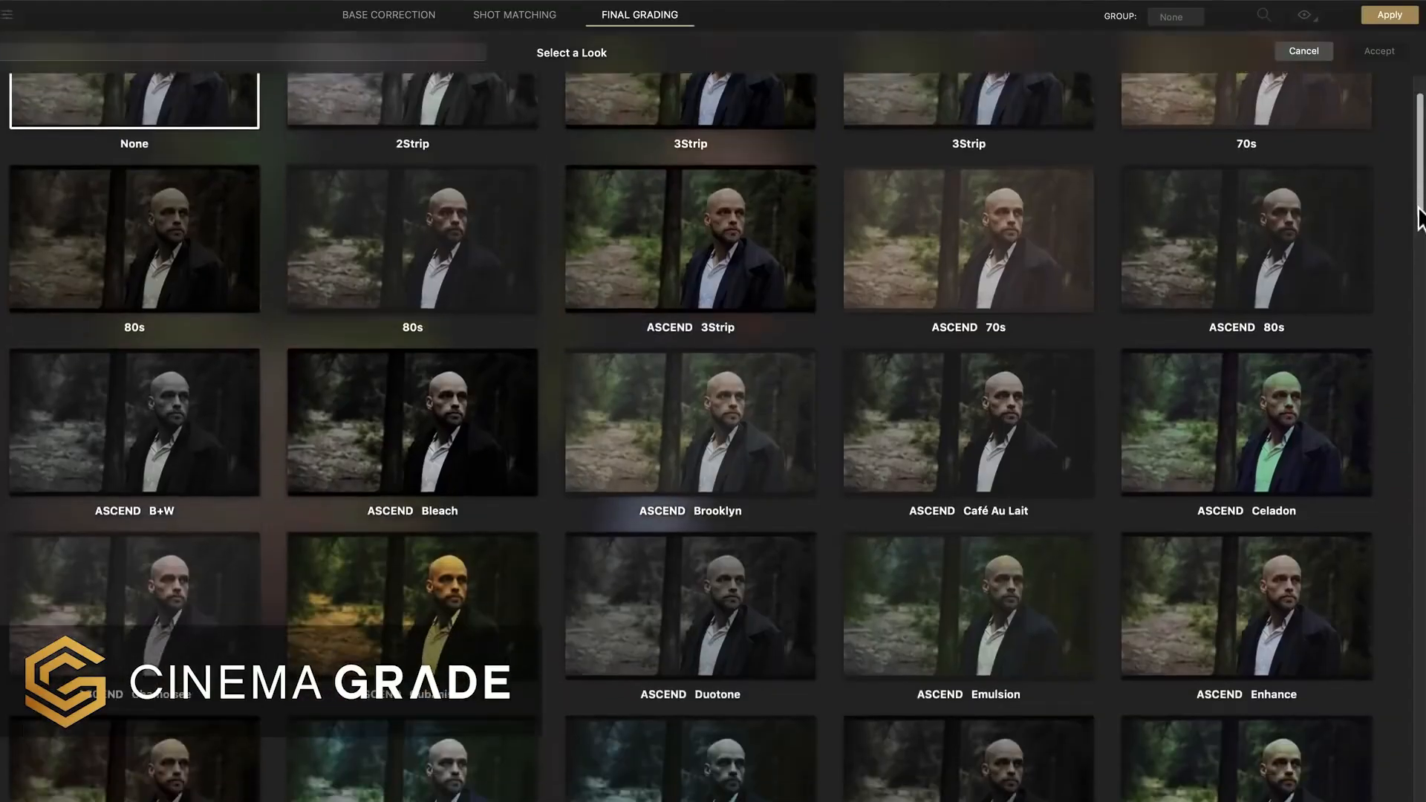
# Step: Browse the look previews in Final Grading, including the Genre and Color categories
pyautogui.scroll(-7, 1420, 278)
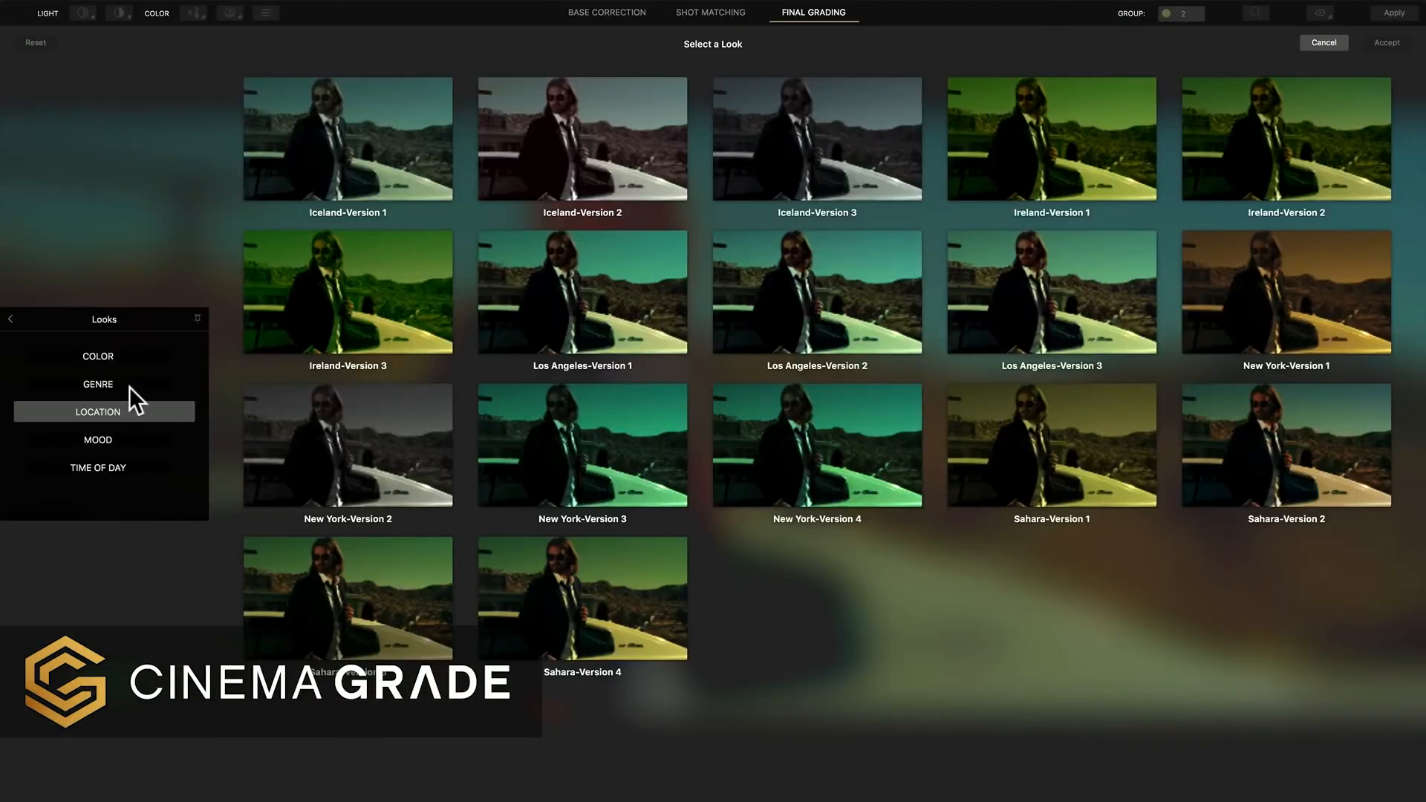
pyautogui.click(127, 383)
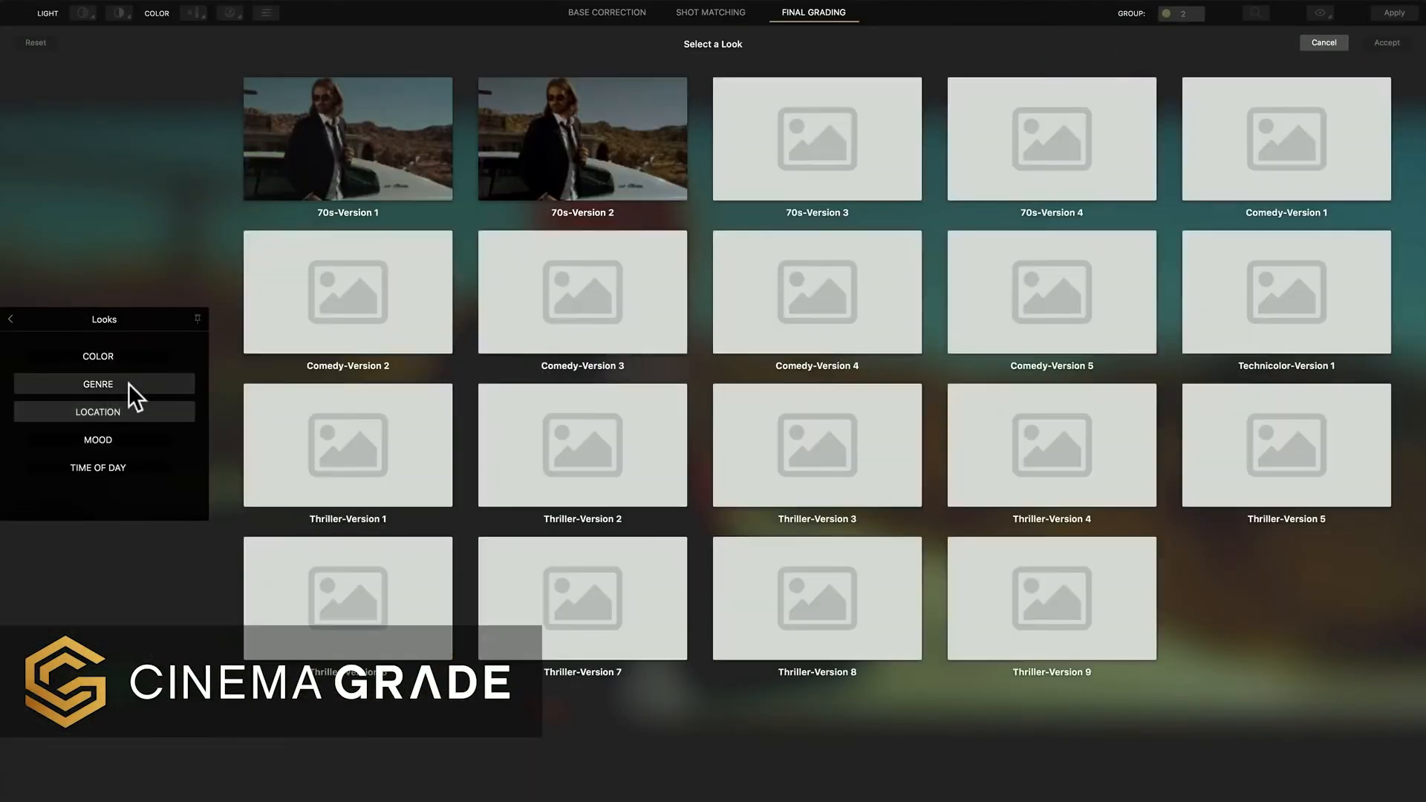
pyautogui.click(128, 356)
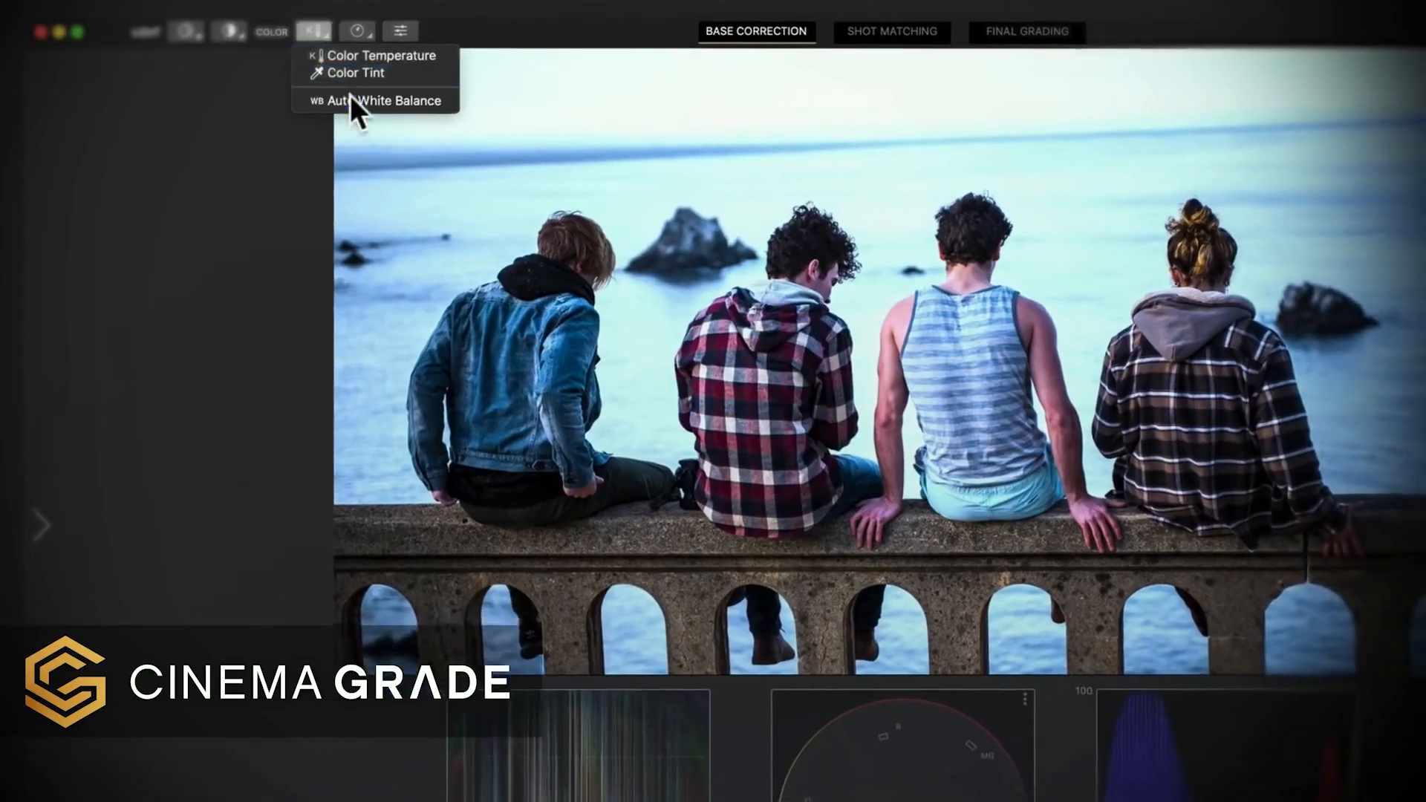
# Step: Apply Auto White Balance to the seaside shot of four people, and the Fuji Eterna 3513 (1) look to the motorcycle shot
pyautogui.click(350, 95)
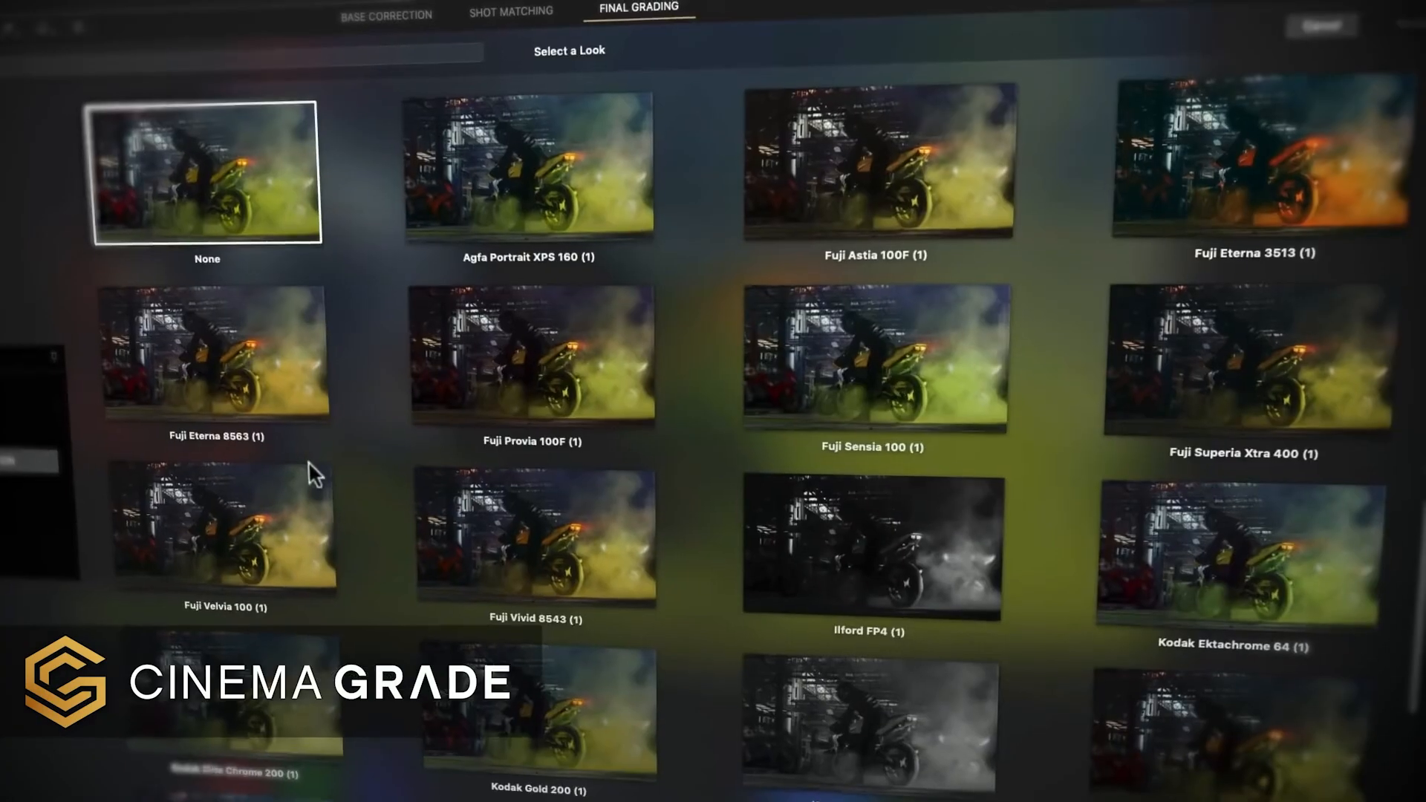
pyautogui.click(1259, 182)
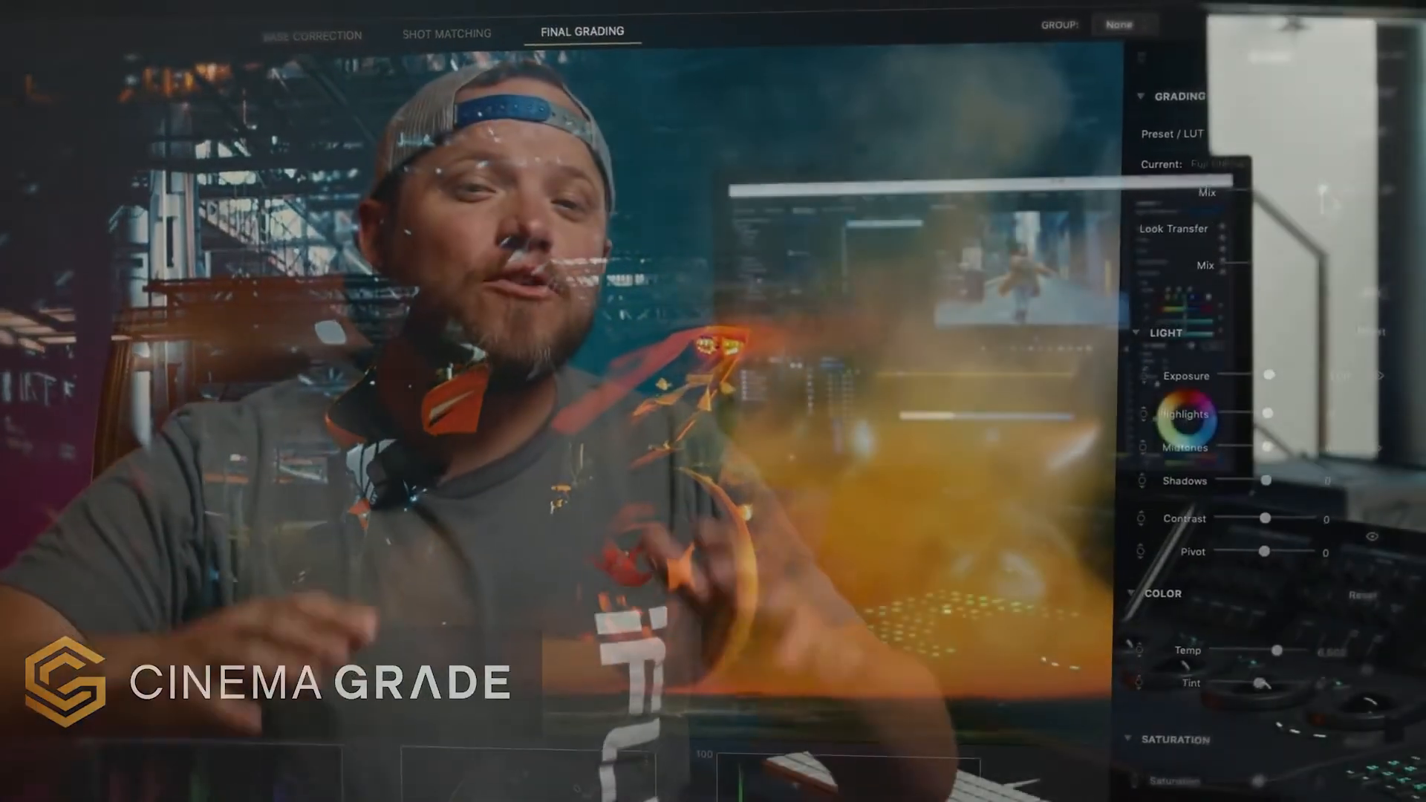